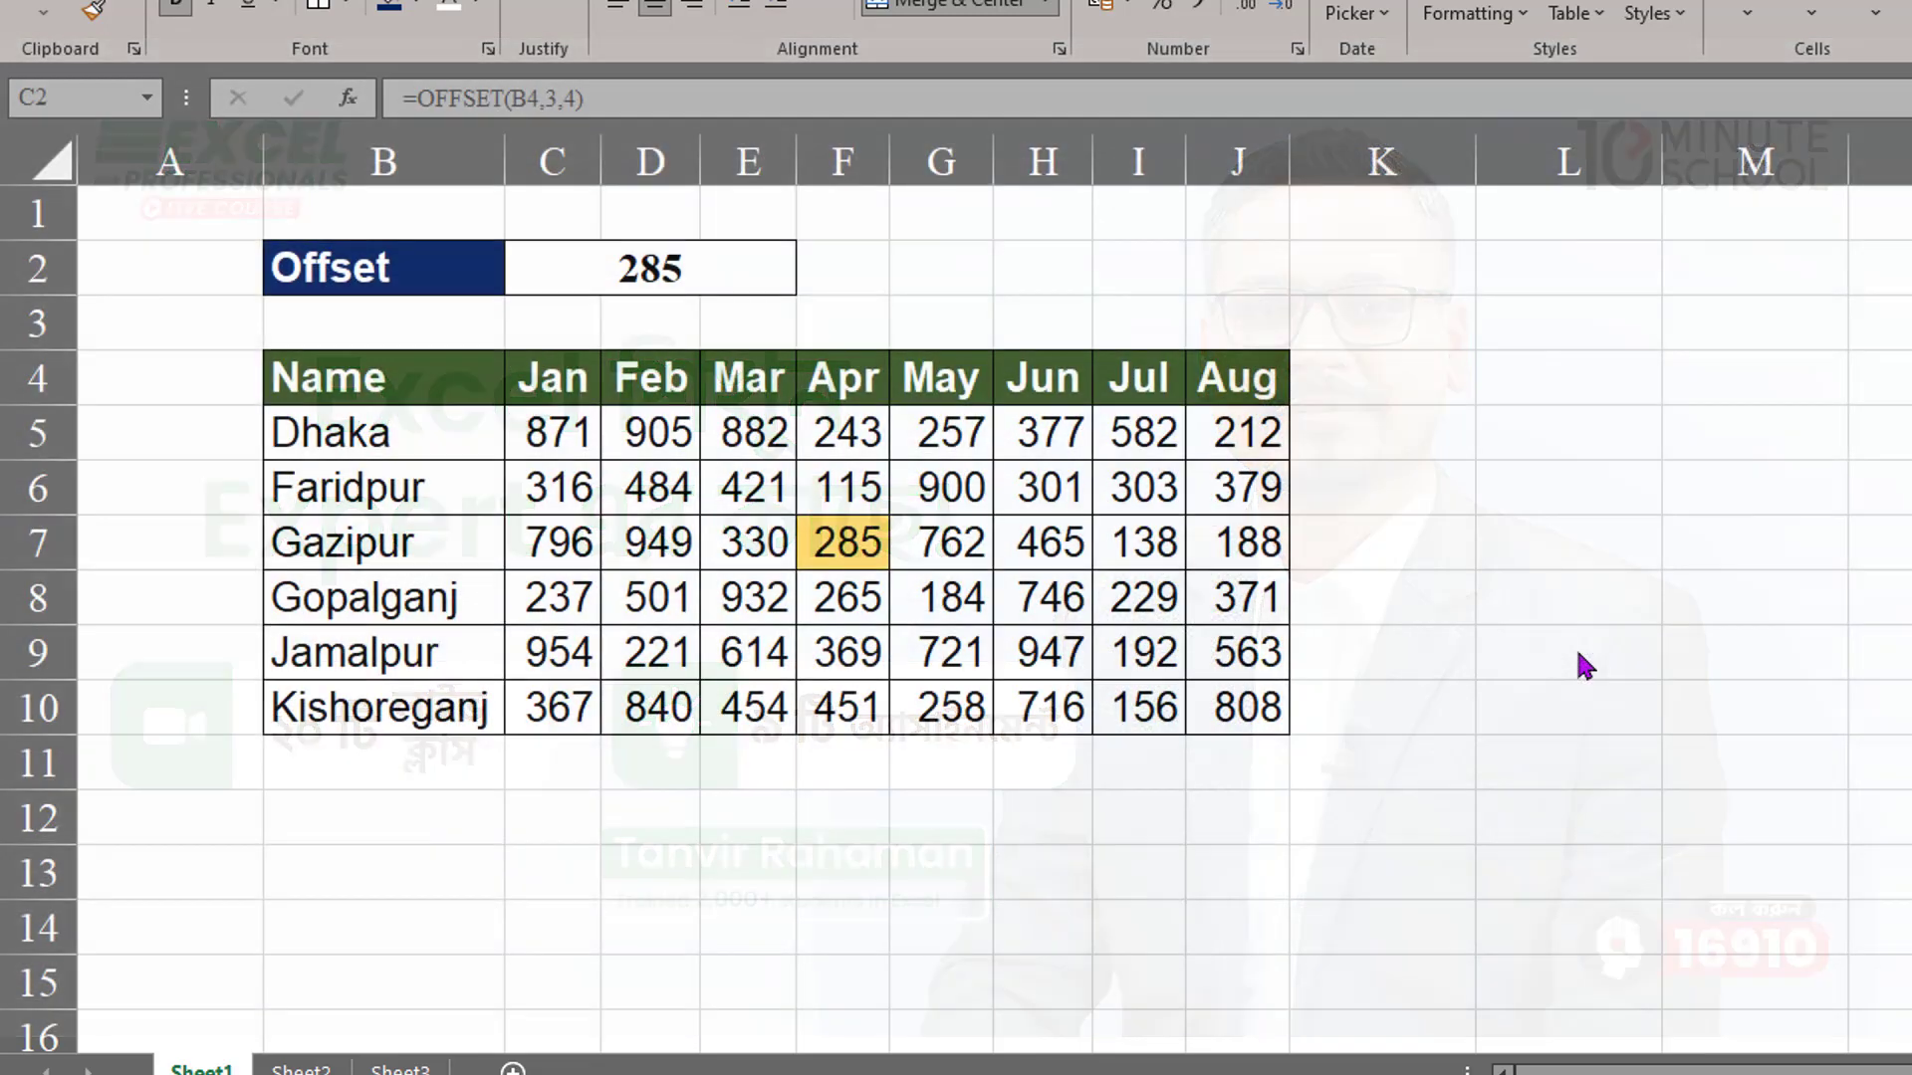
Clear the existing OFFSET formula from the merged cell C2.
left_click(1570, 503)
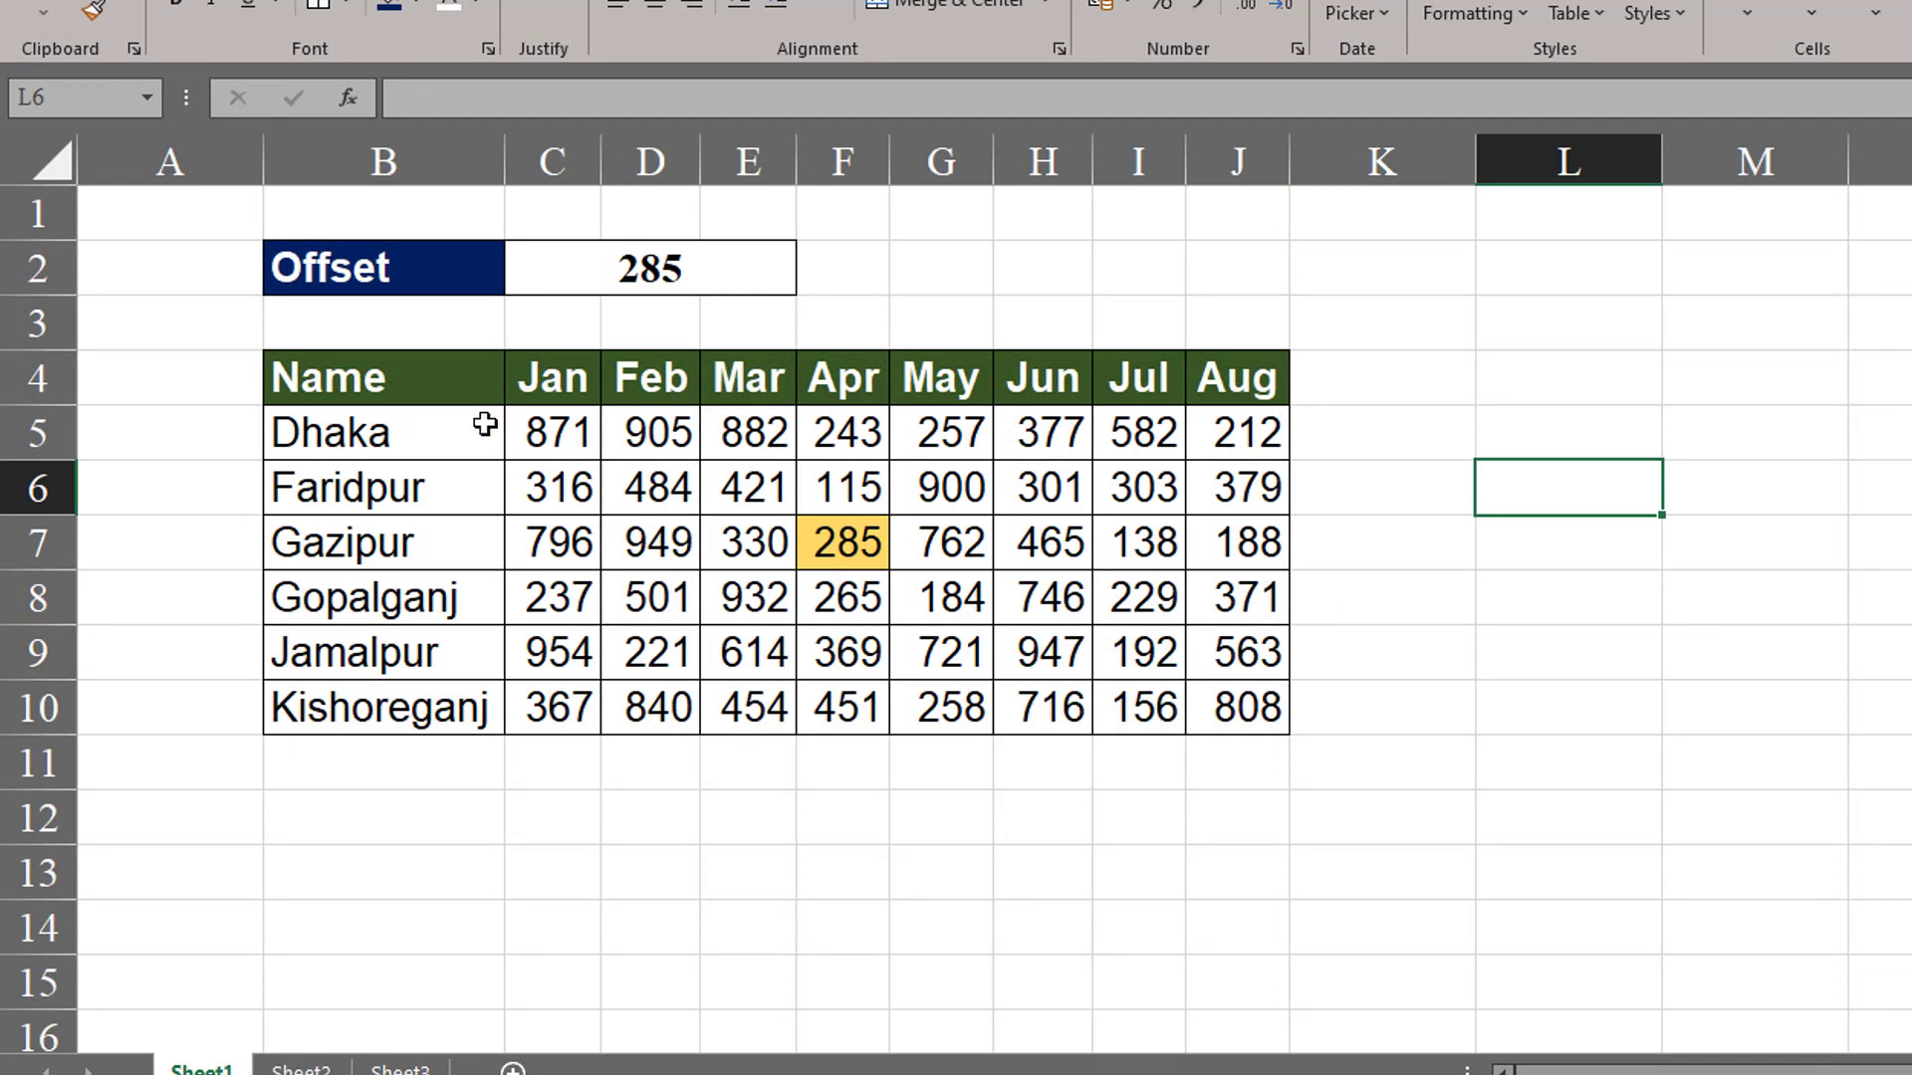
left_click_drag(392, 428, 1217, 731)
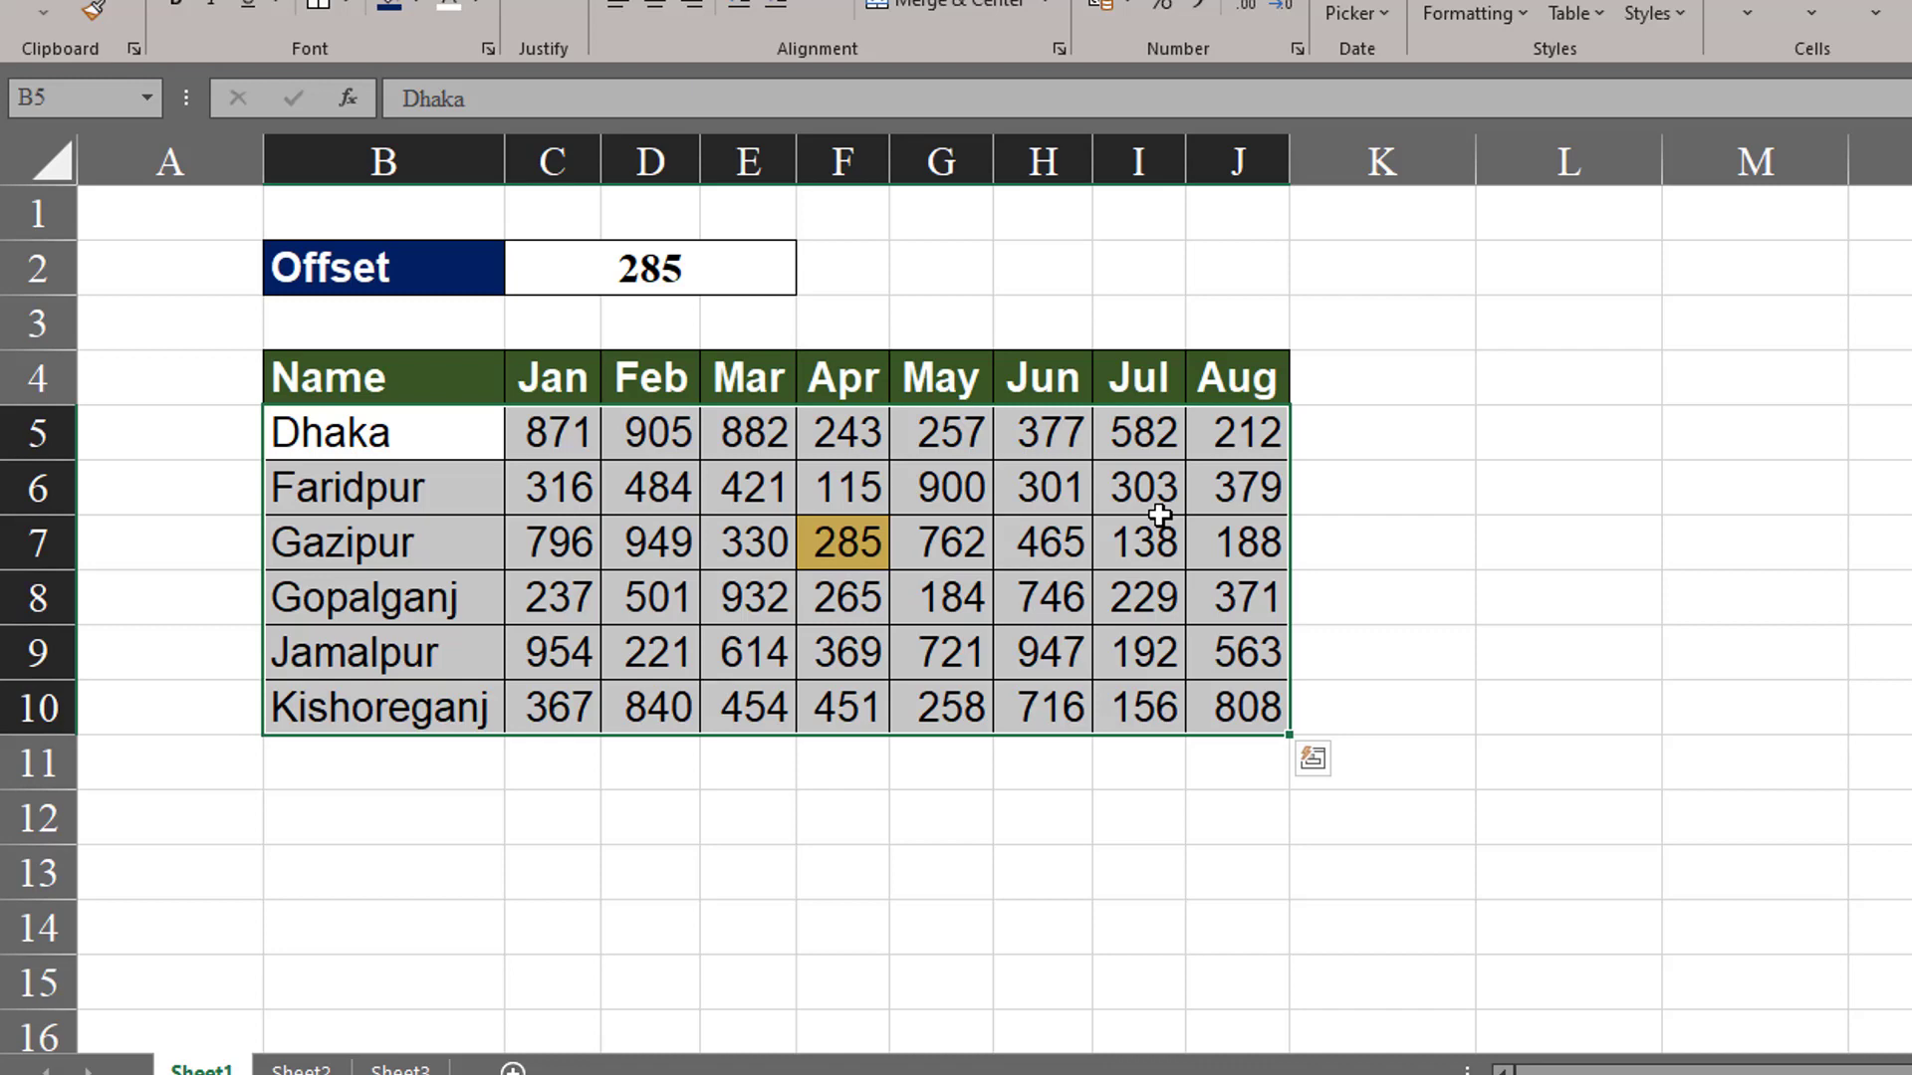
left_click(770, 282)
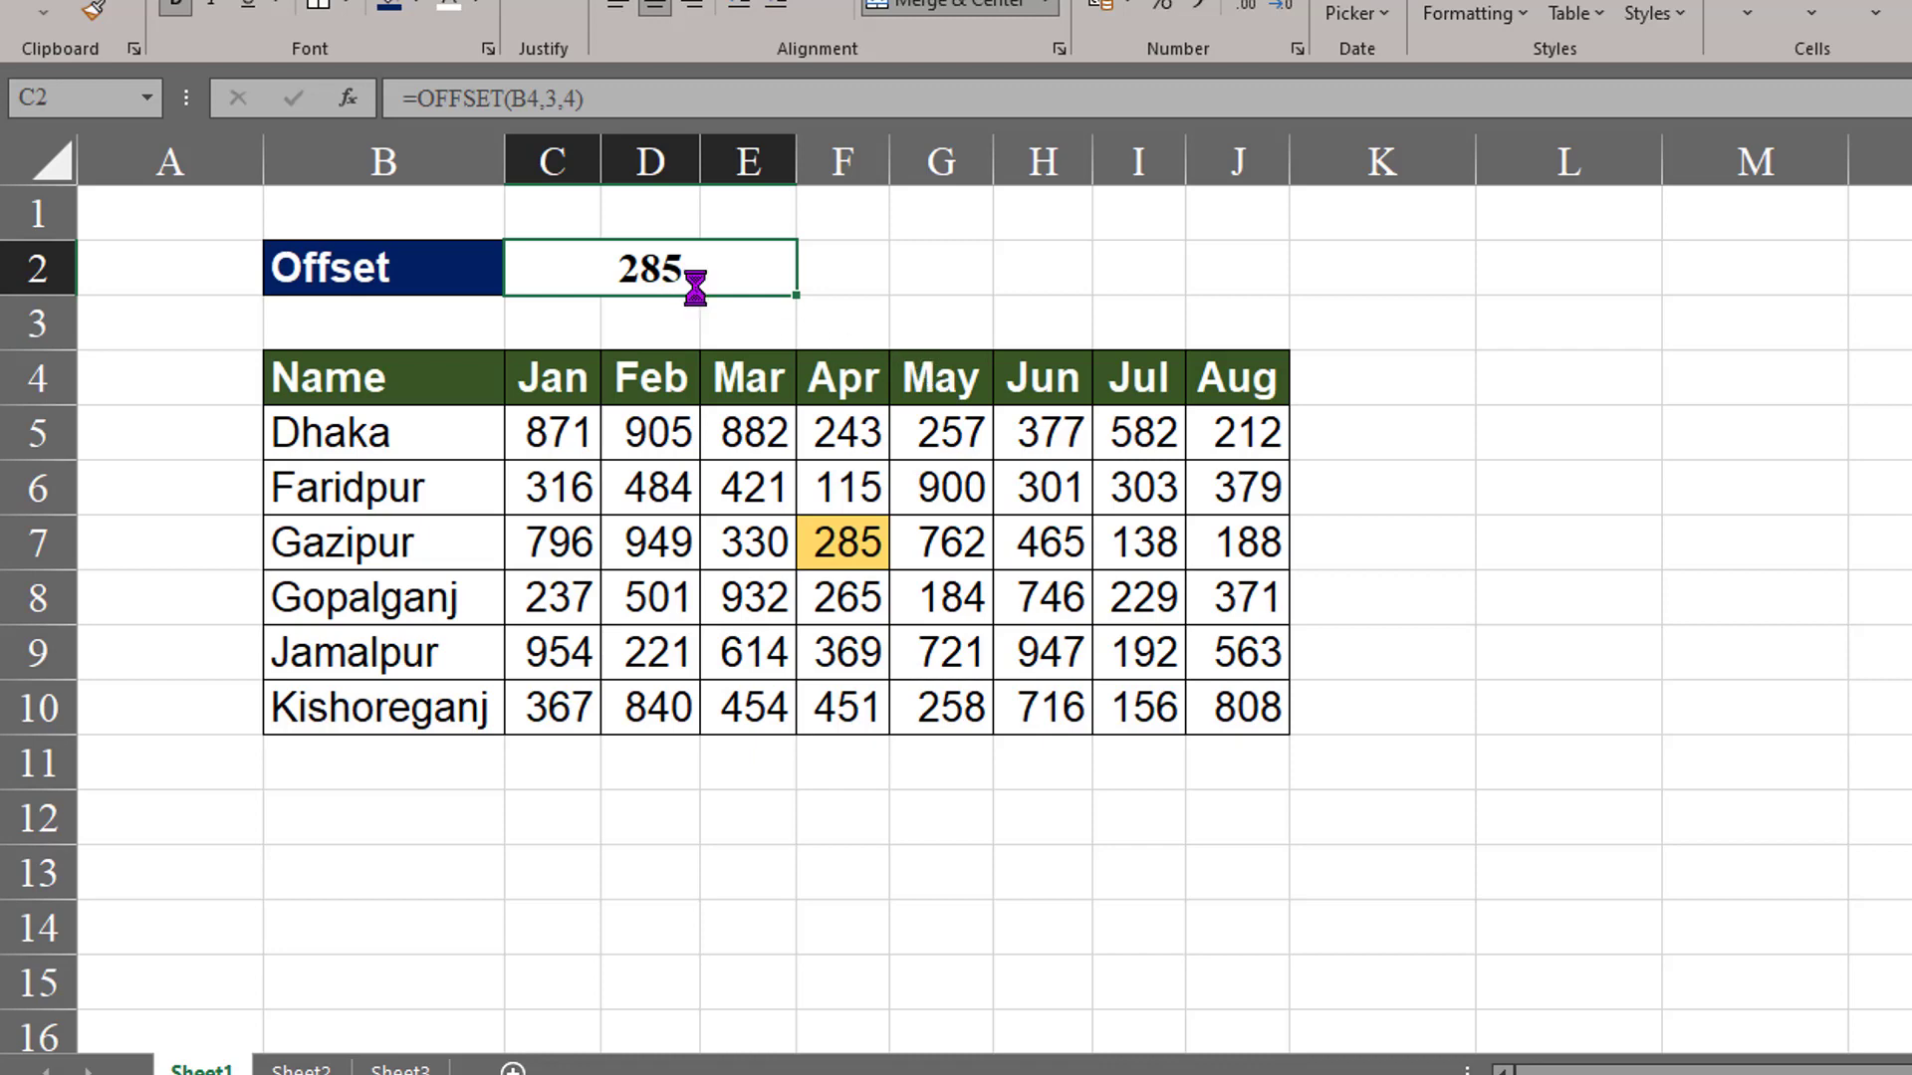
key("Delete")
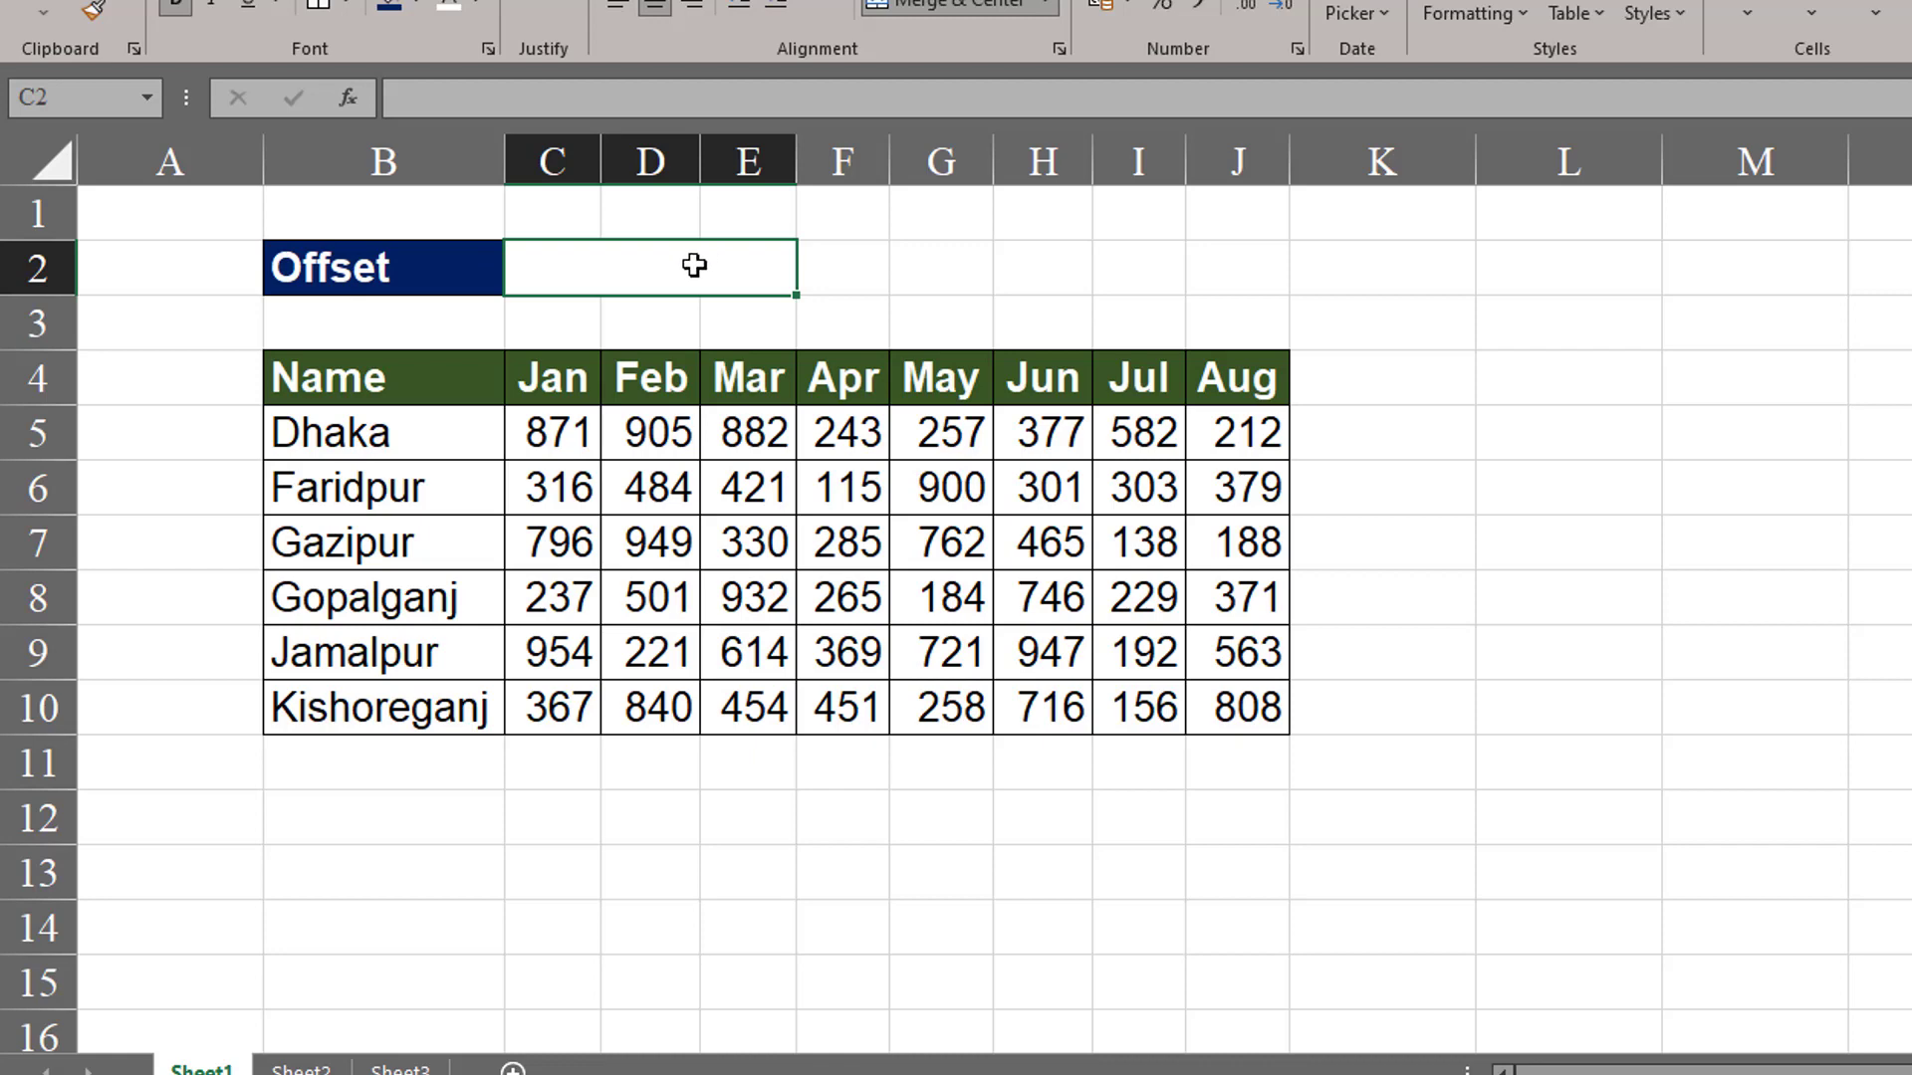
Enter the formula =OFFSET(B4,4,5) in cell C2, taking the Name header as the reference.
double_click(694, 265)
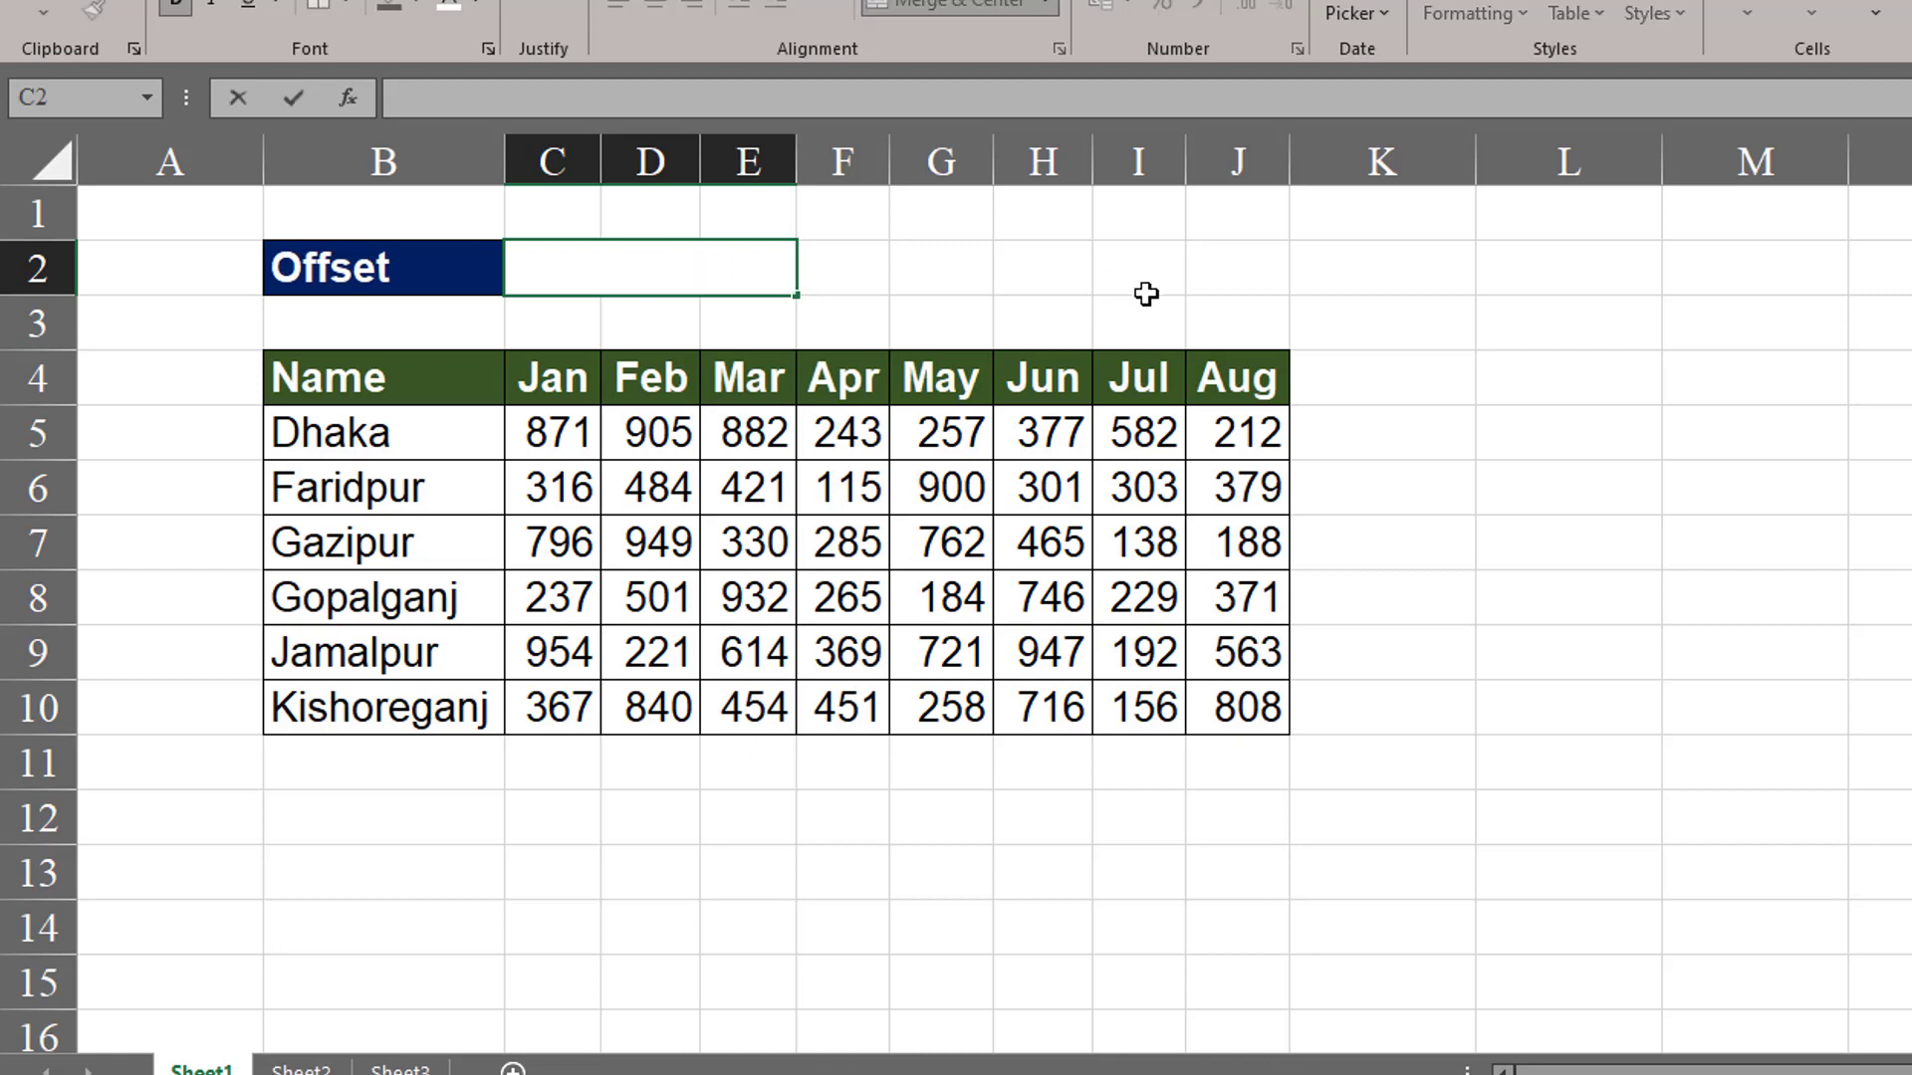
type("=")
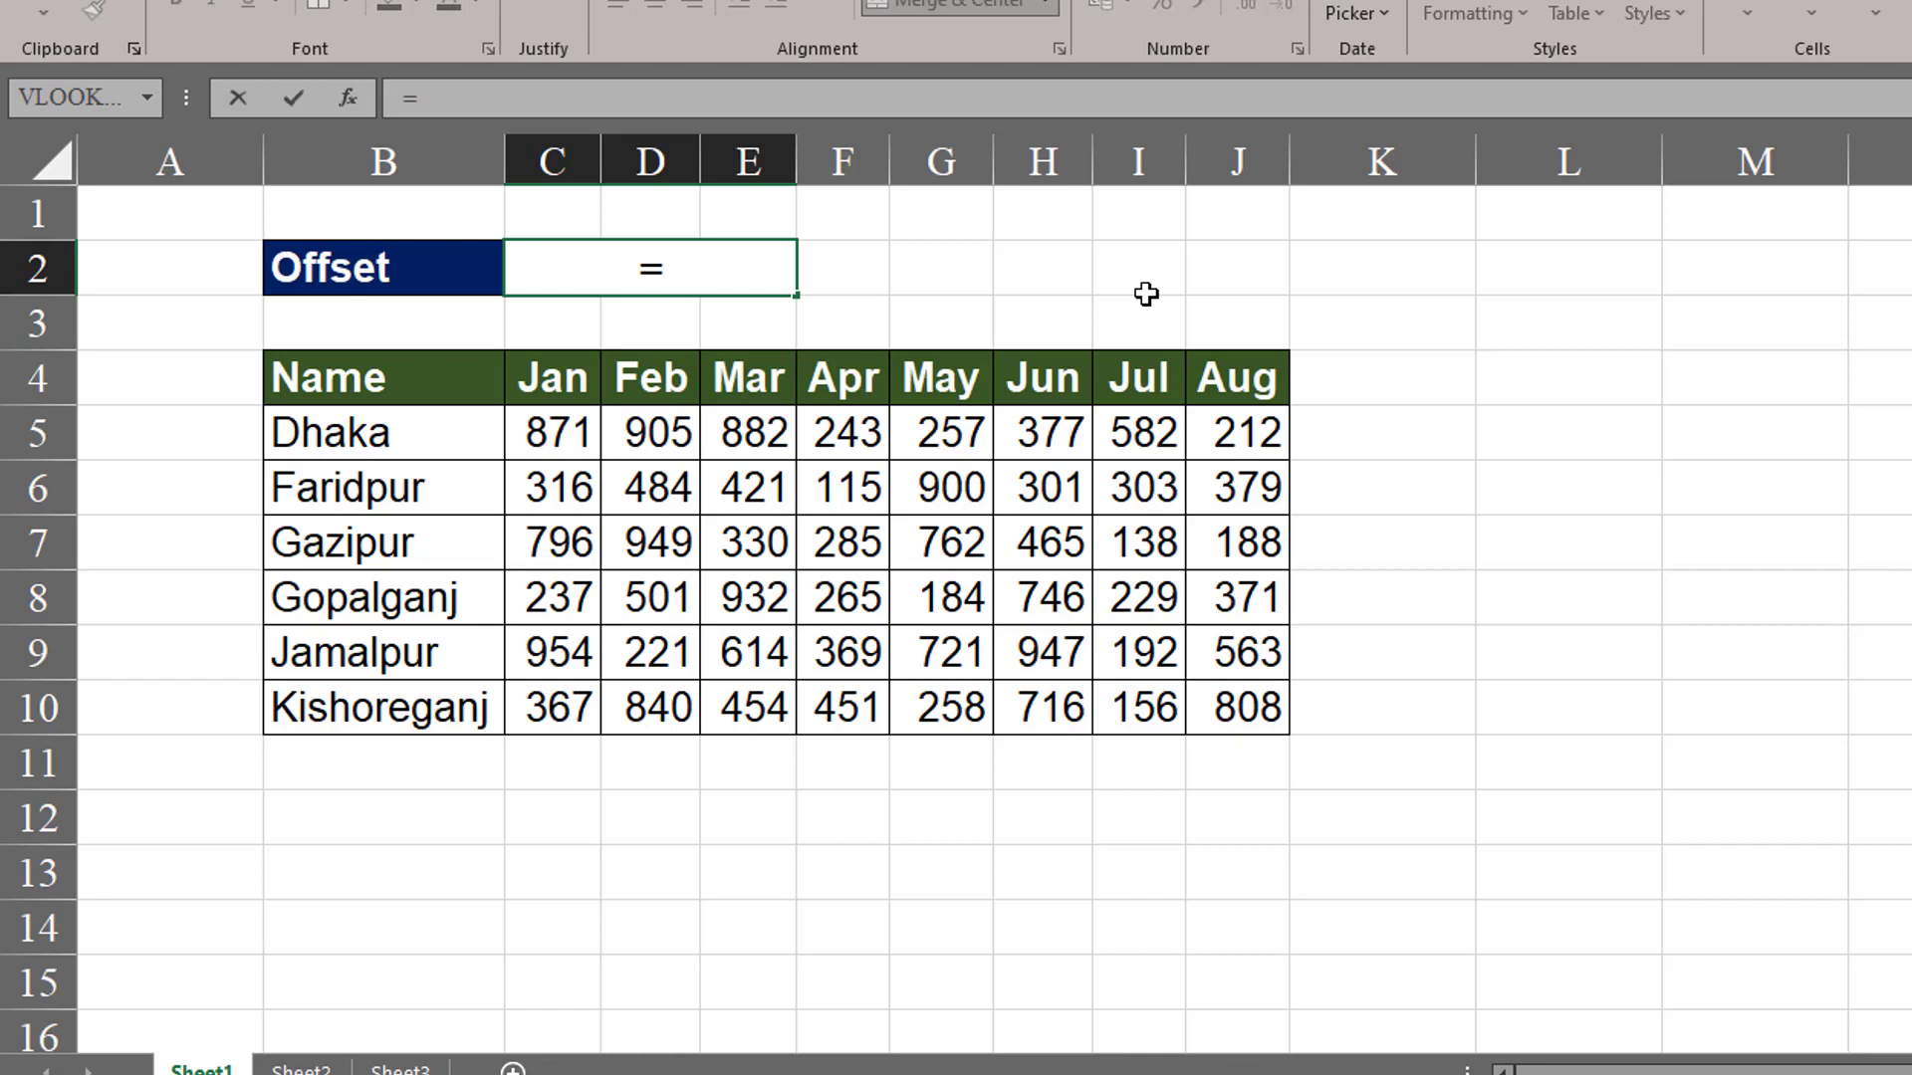
type("of")
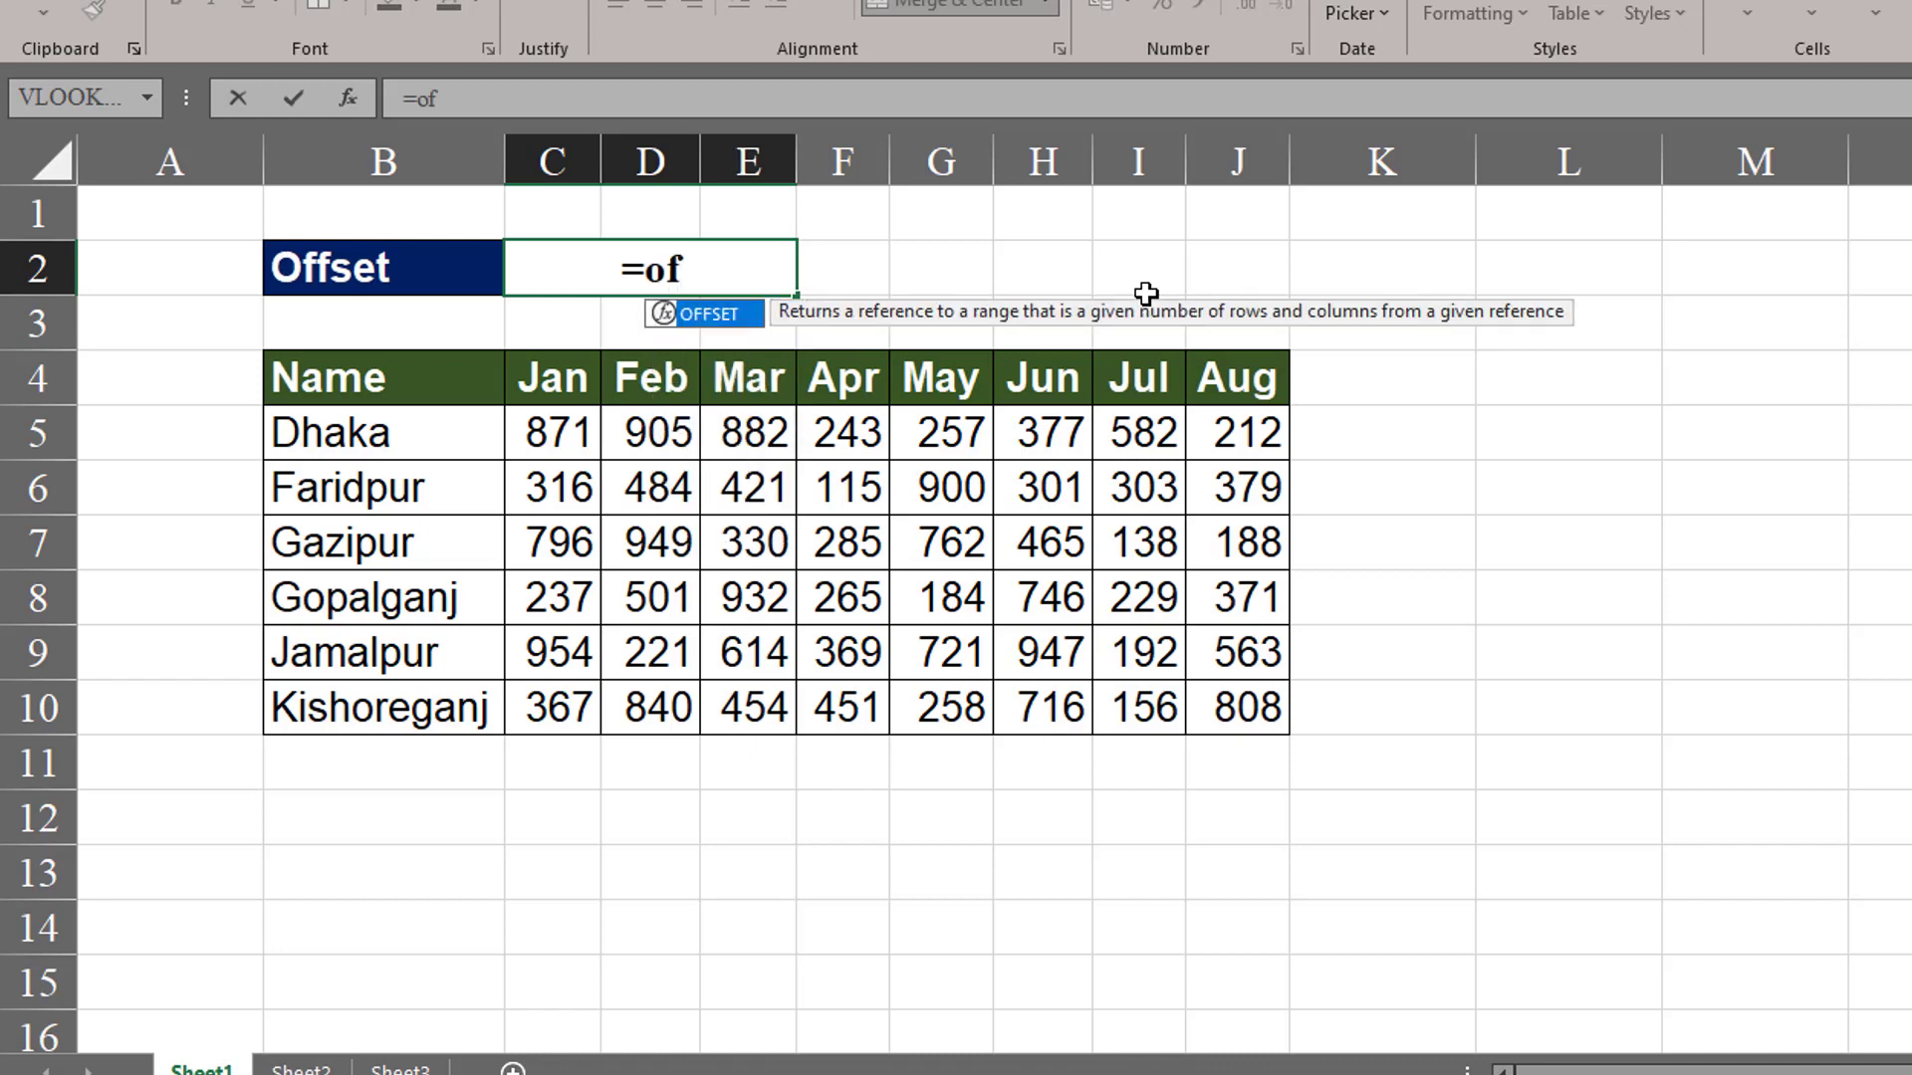
double_click(745, 314)
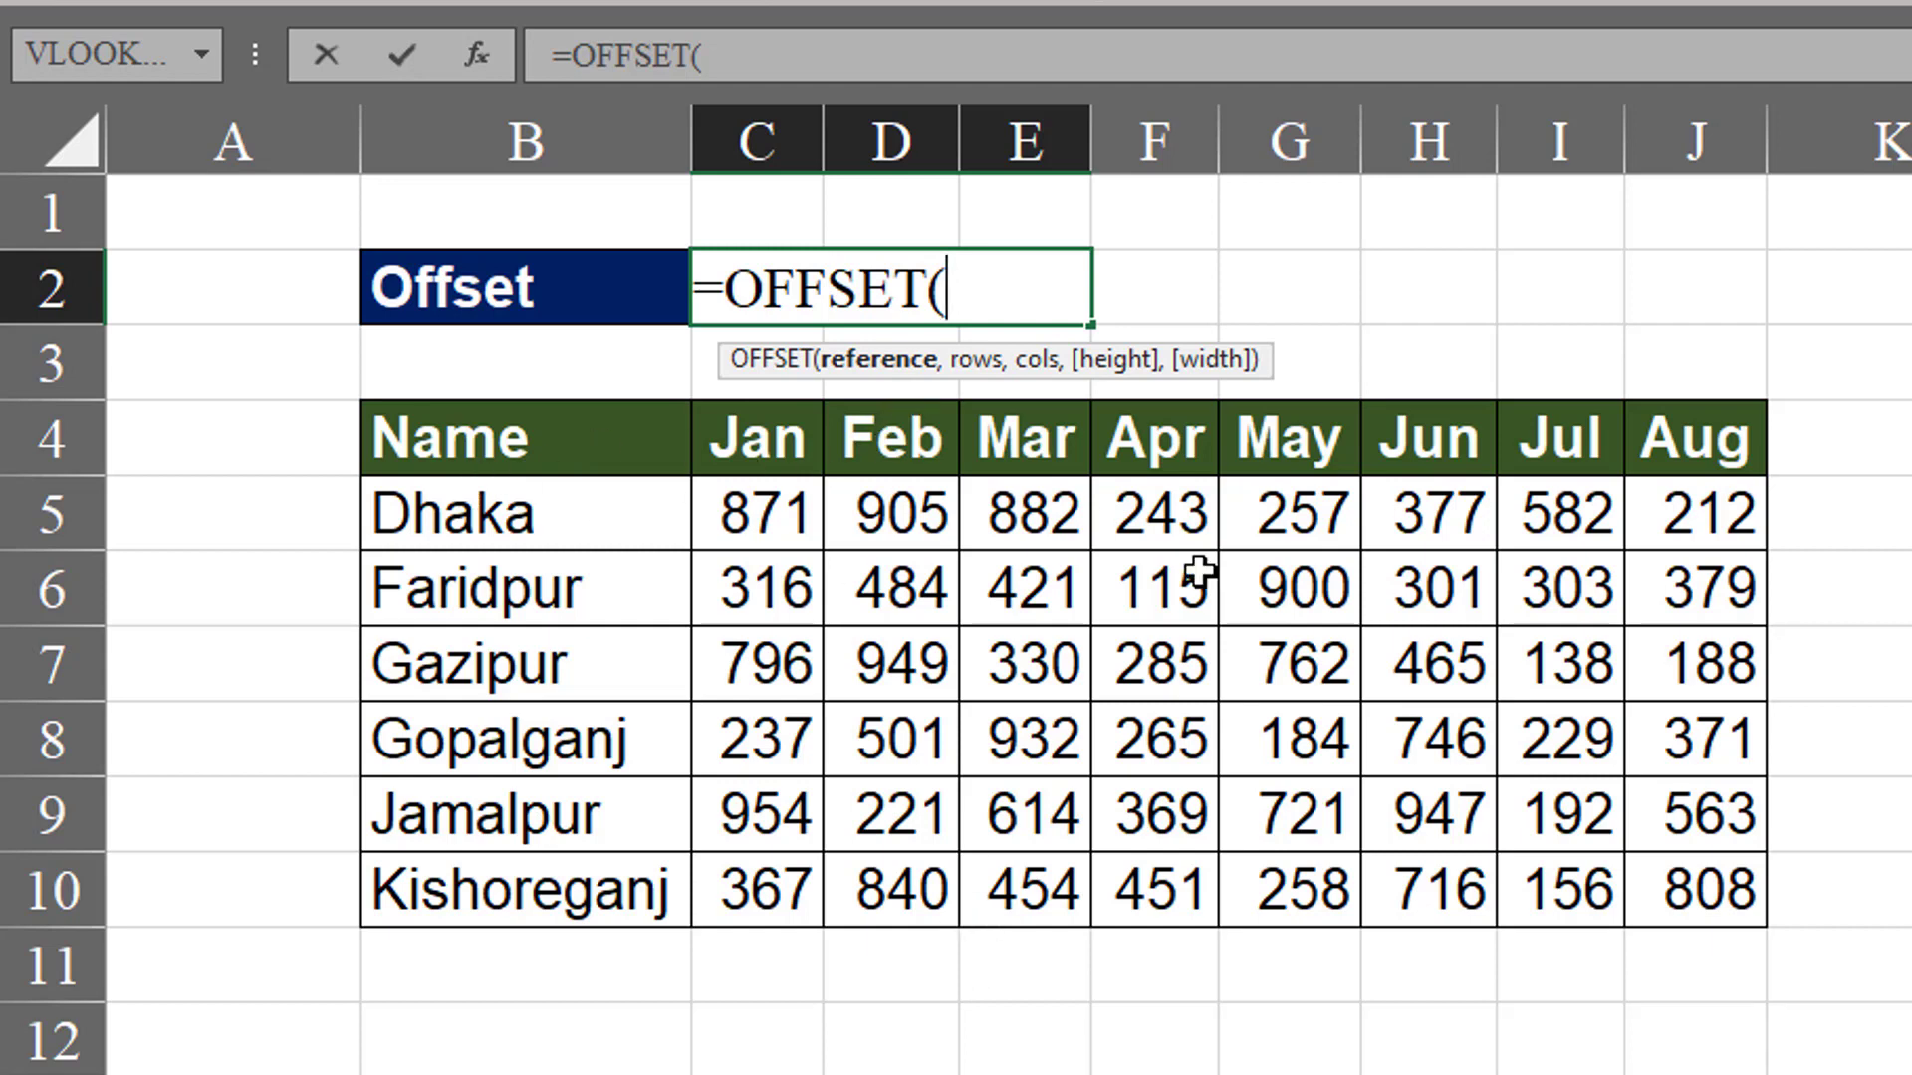
left_click(506, 445)
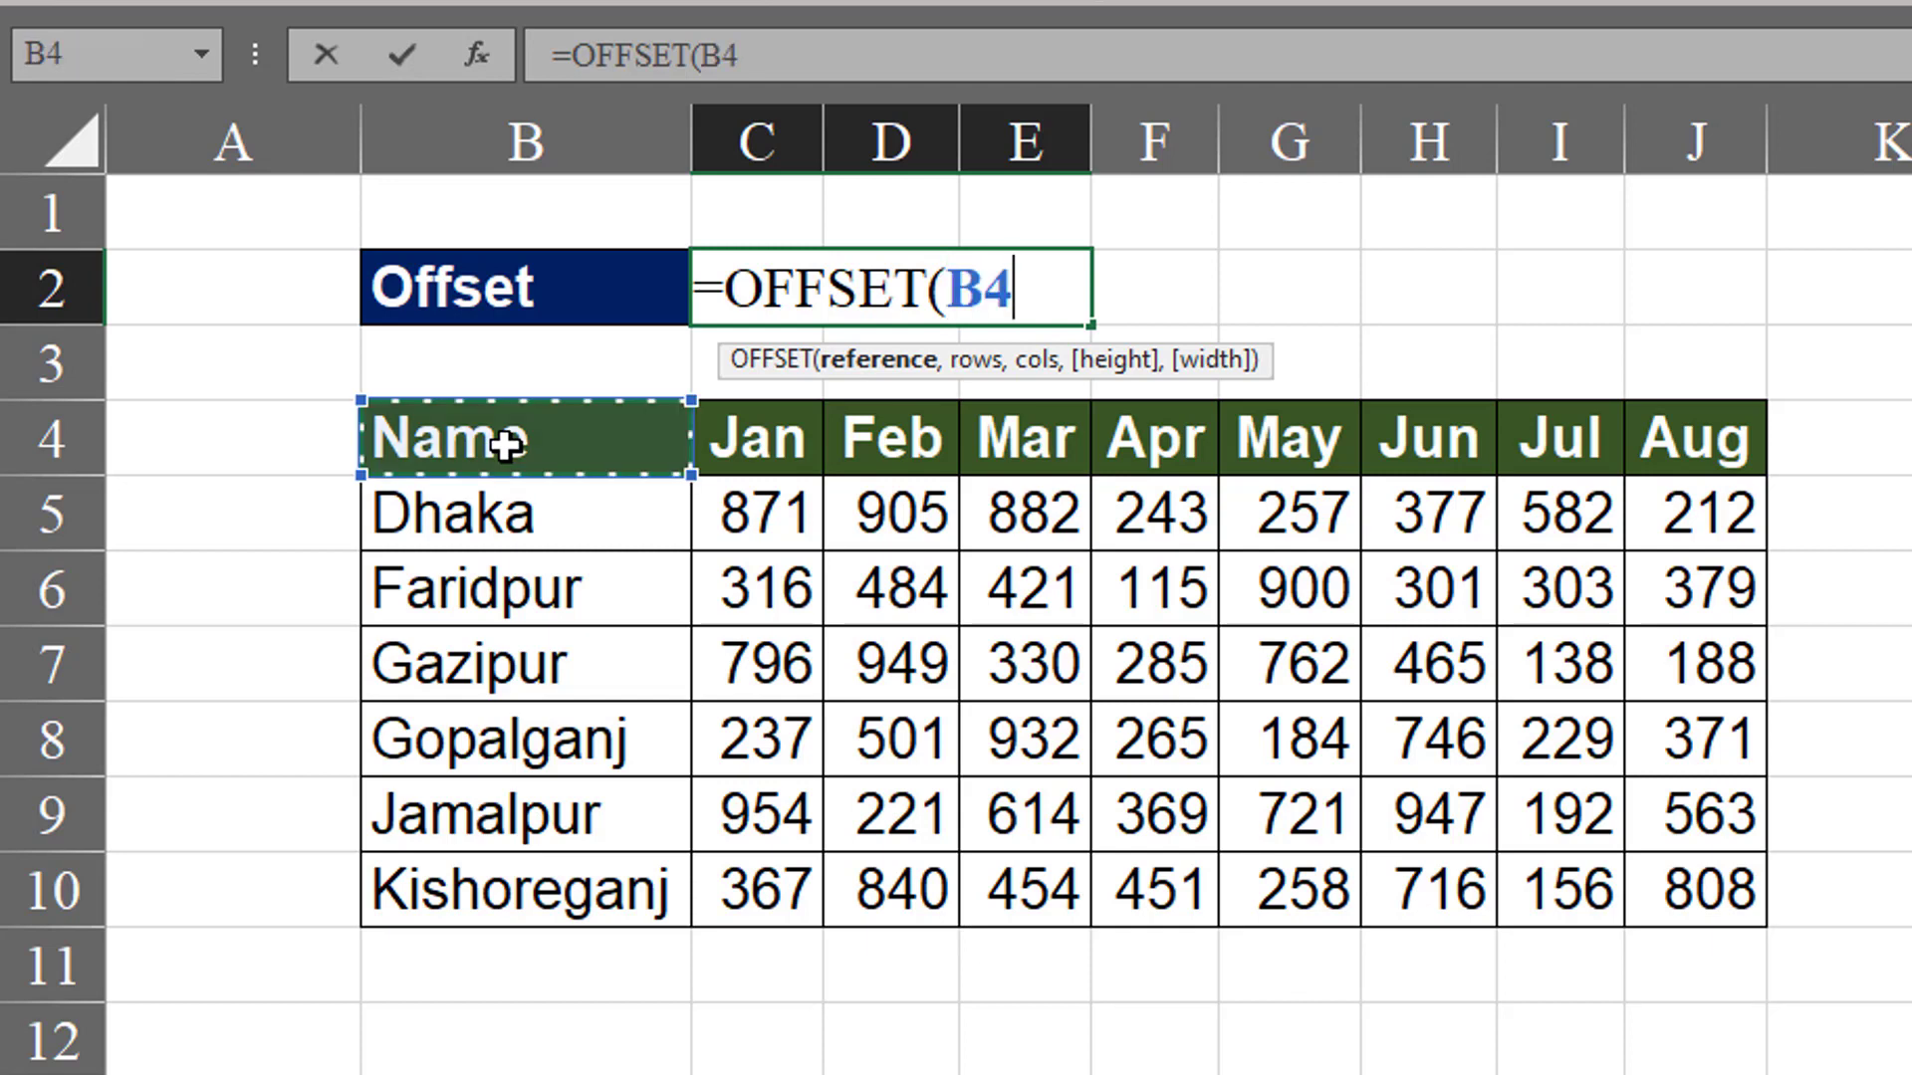
type(",")
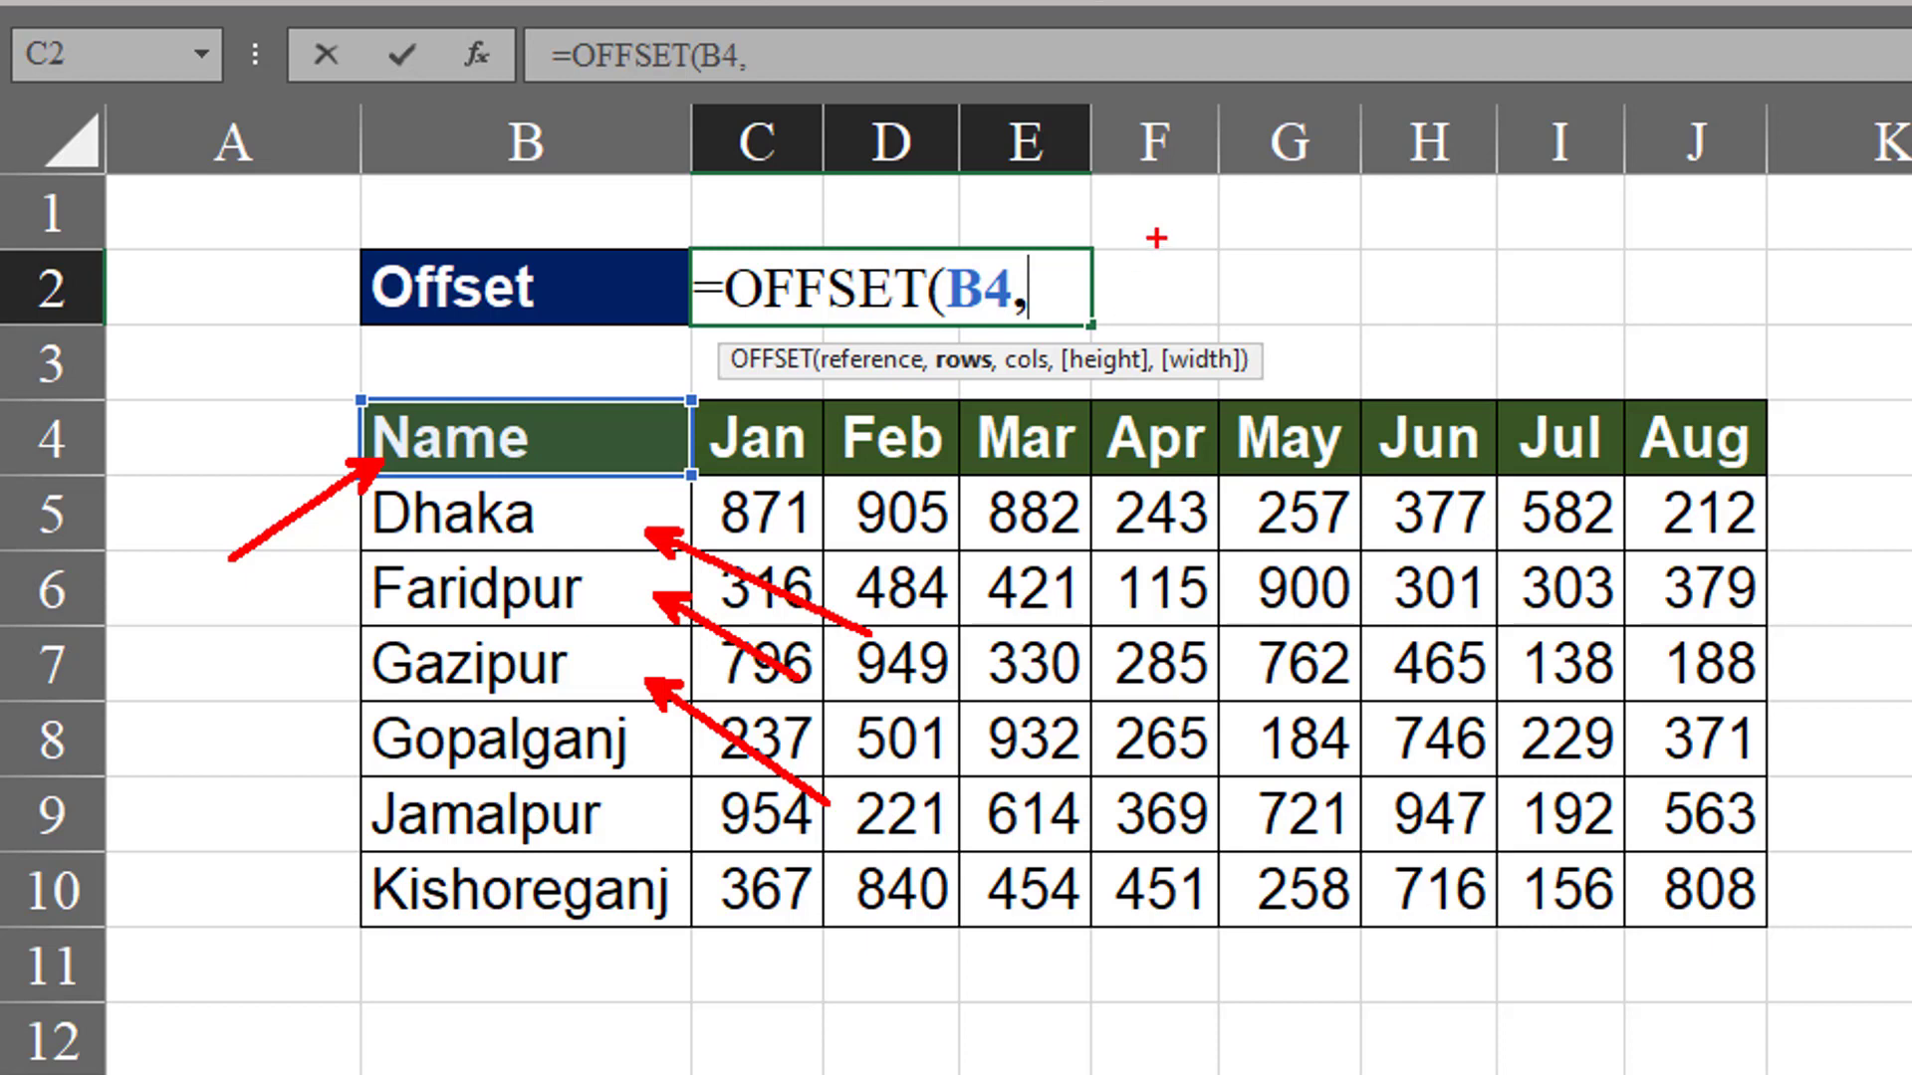
key("Escape")
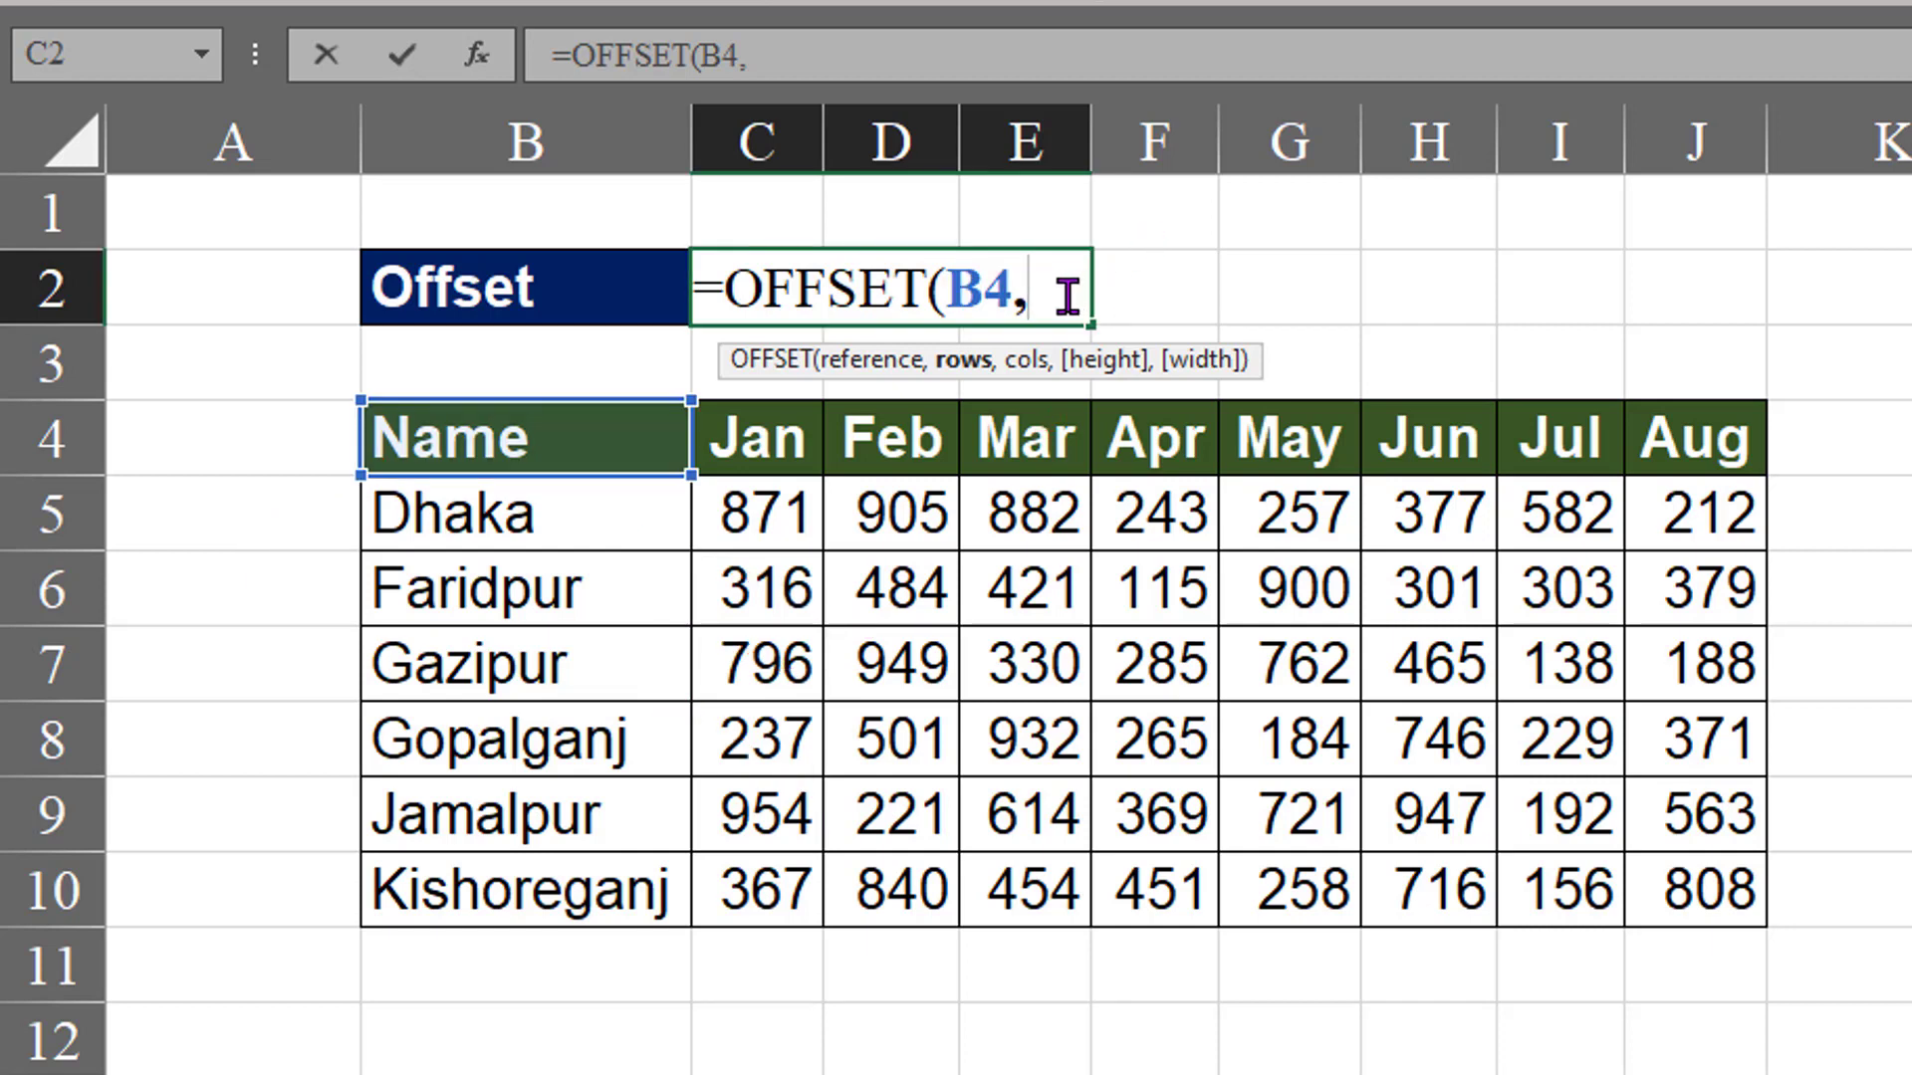
type("4")
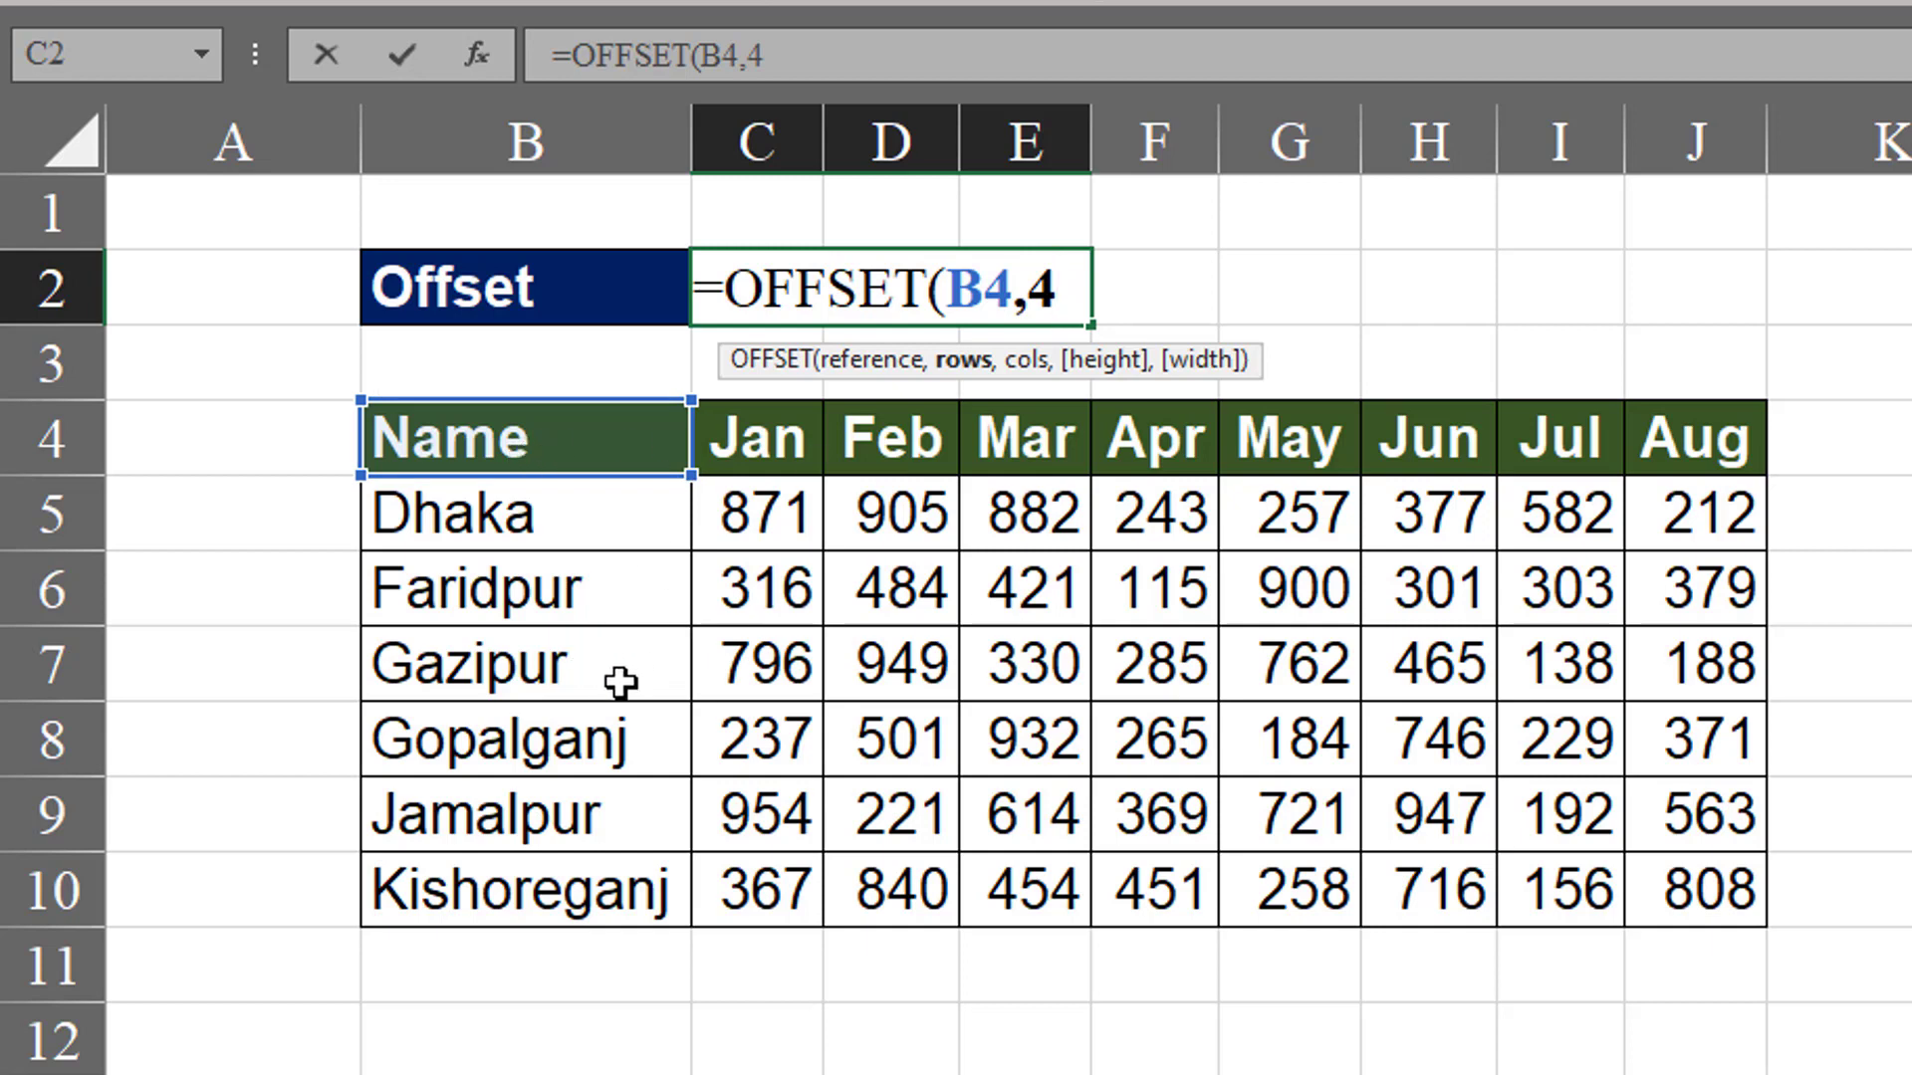
type(",")
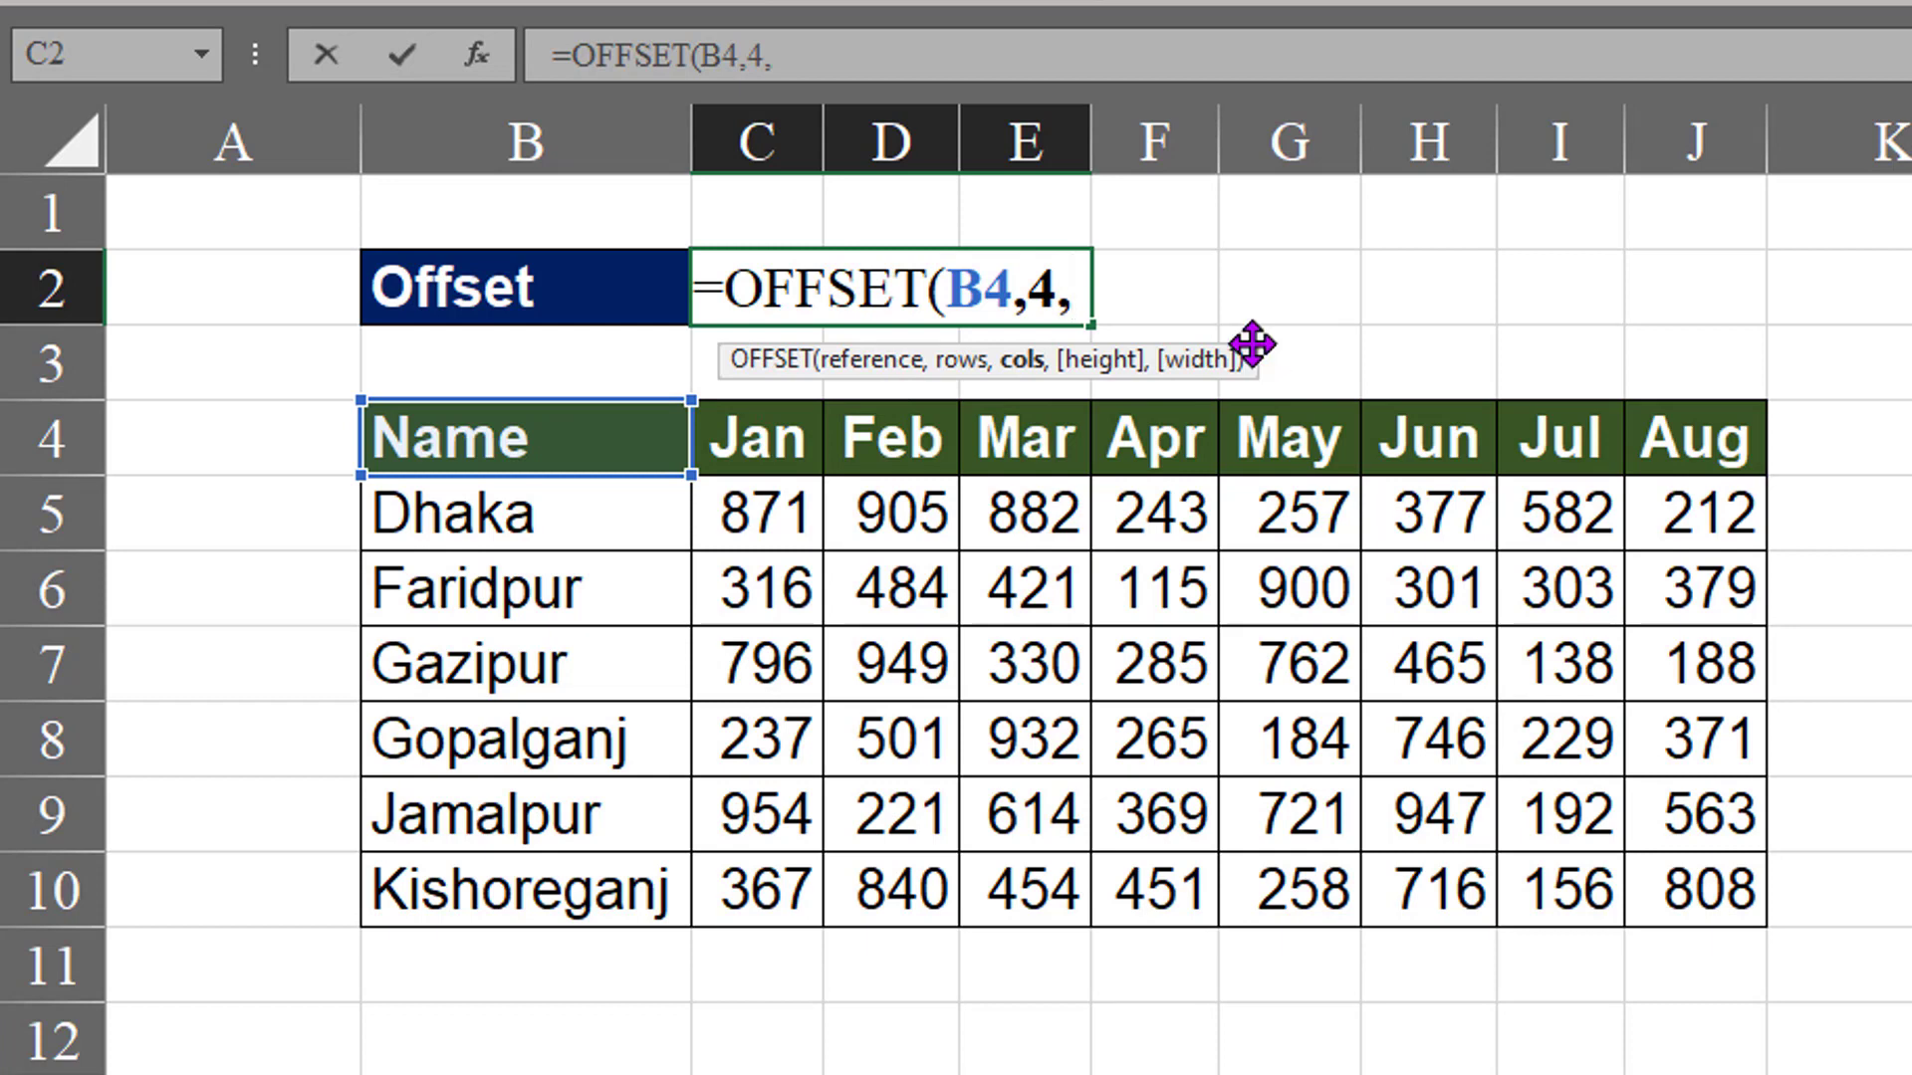
type("5")
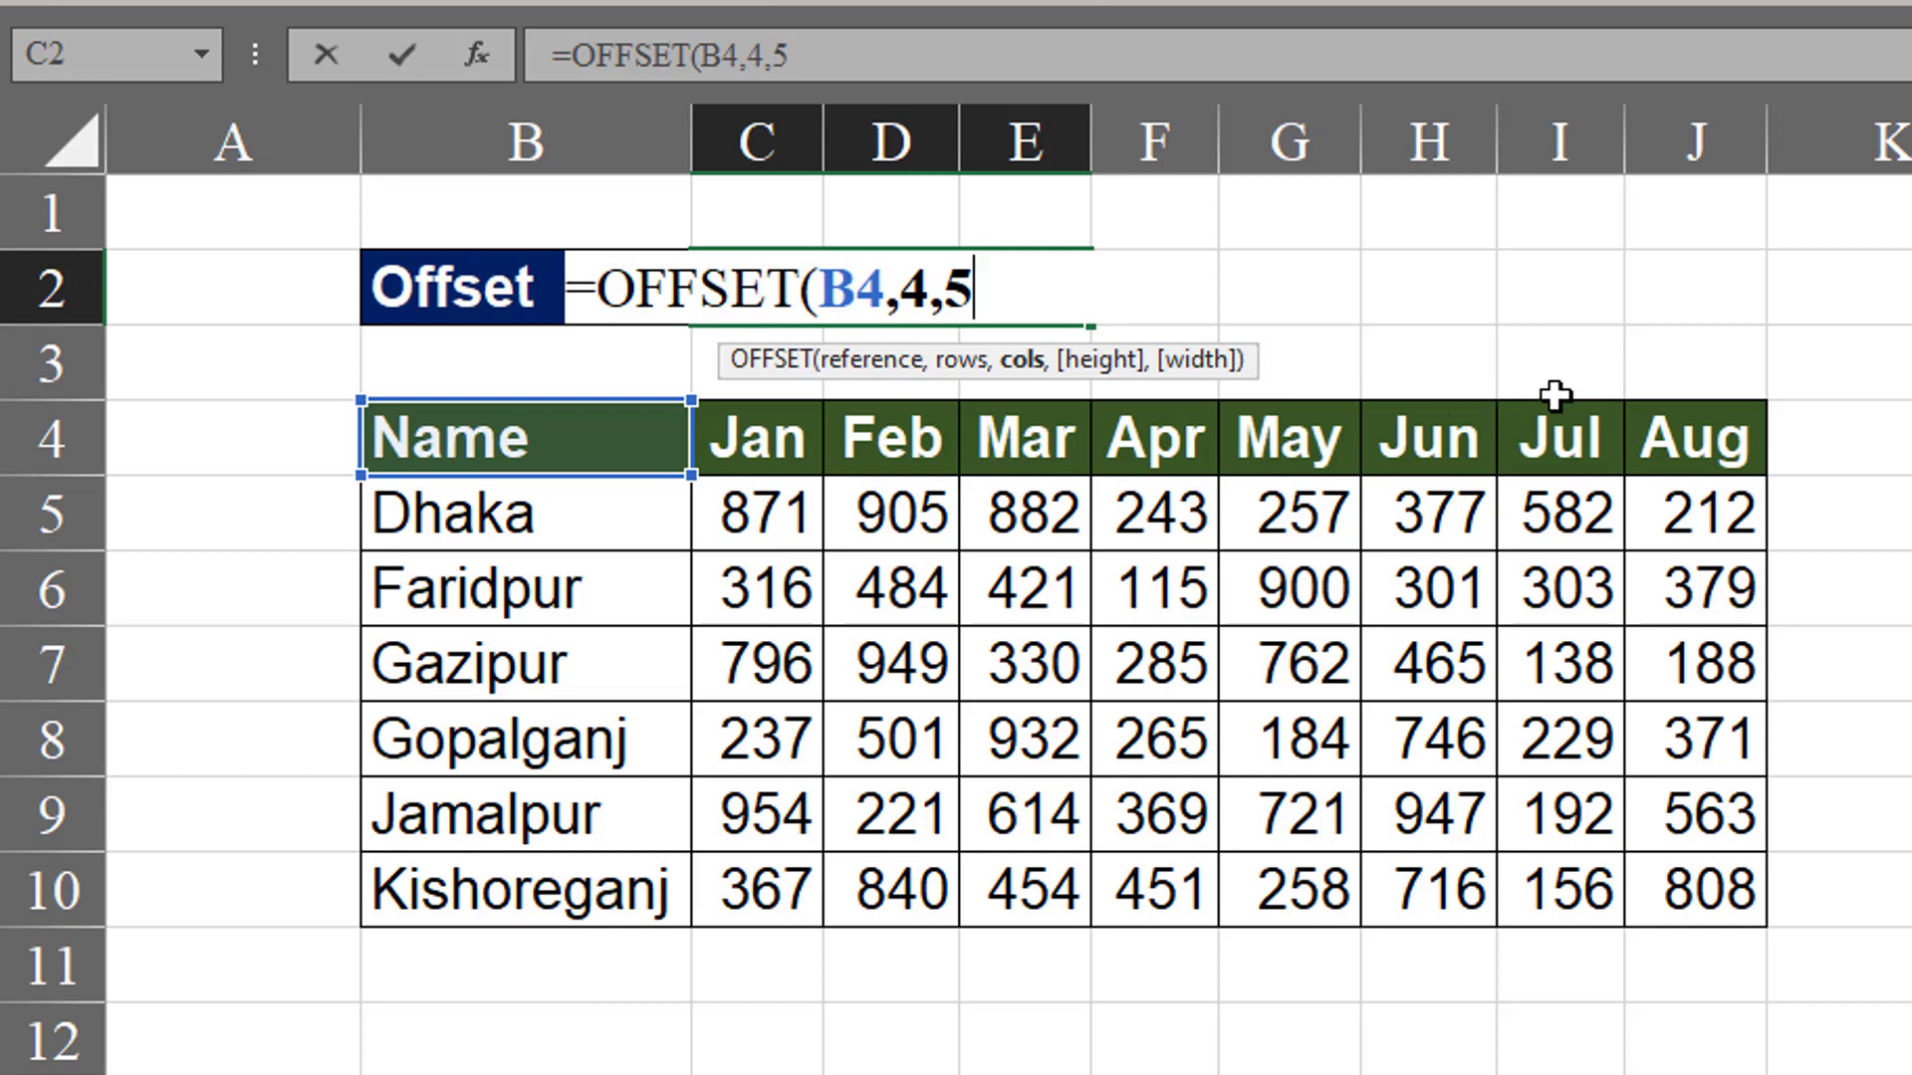
type(")")
key("Return")
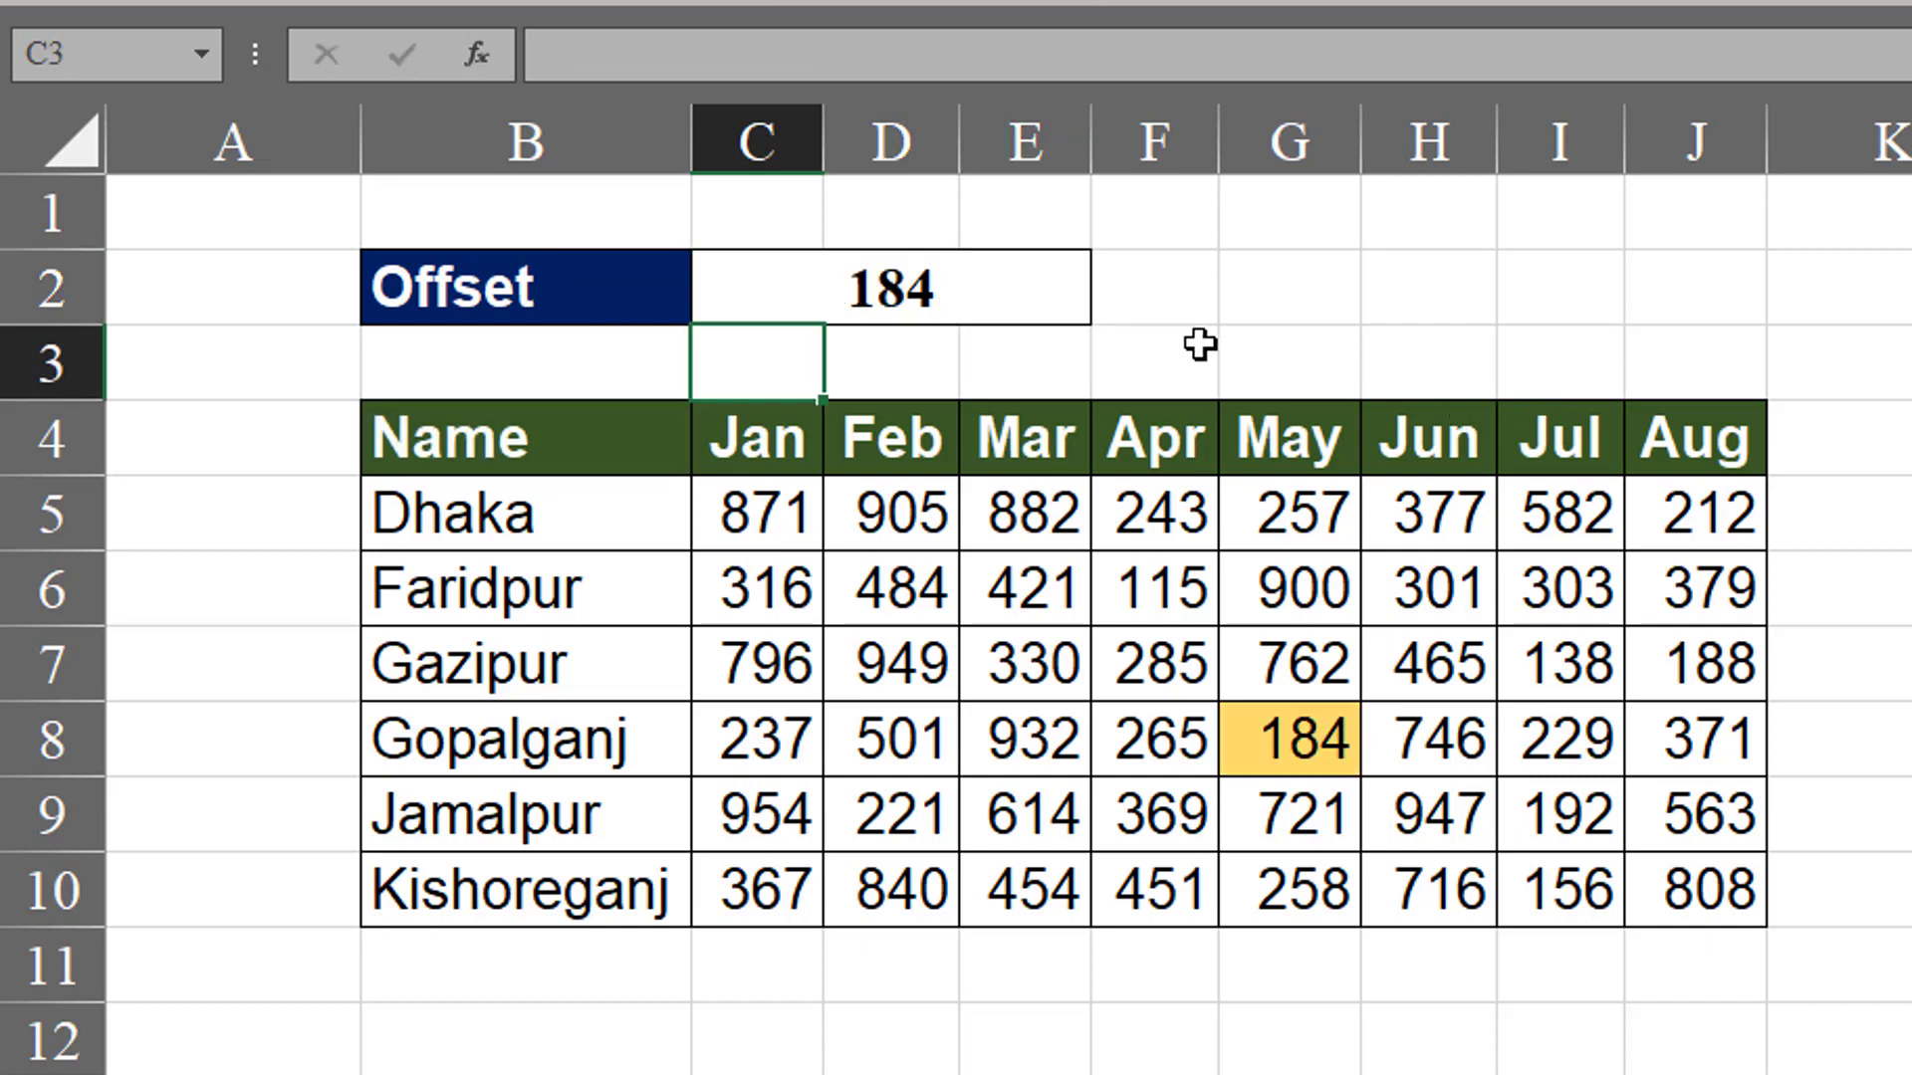
Review the formula in C2 against the Gazipur row and its April value.
left_click(1021, 297)
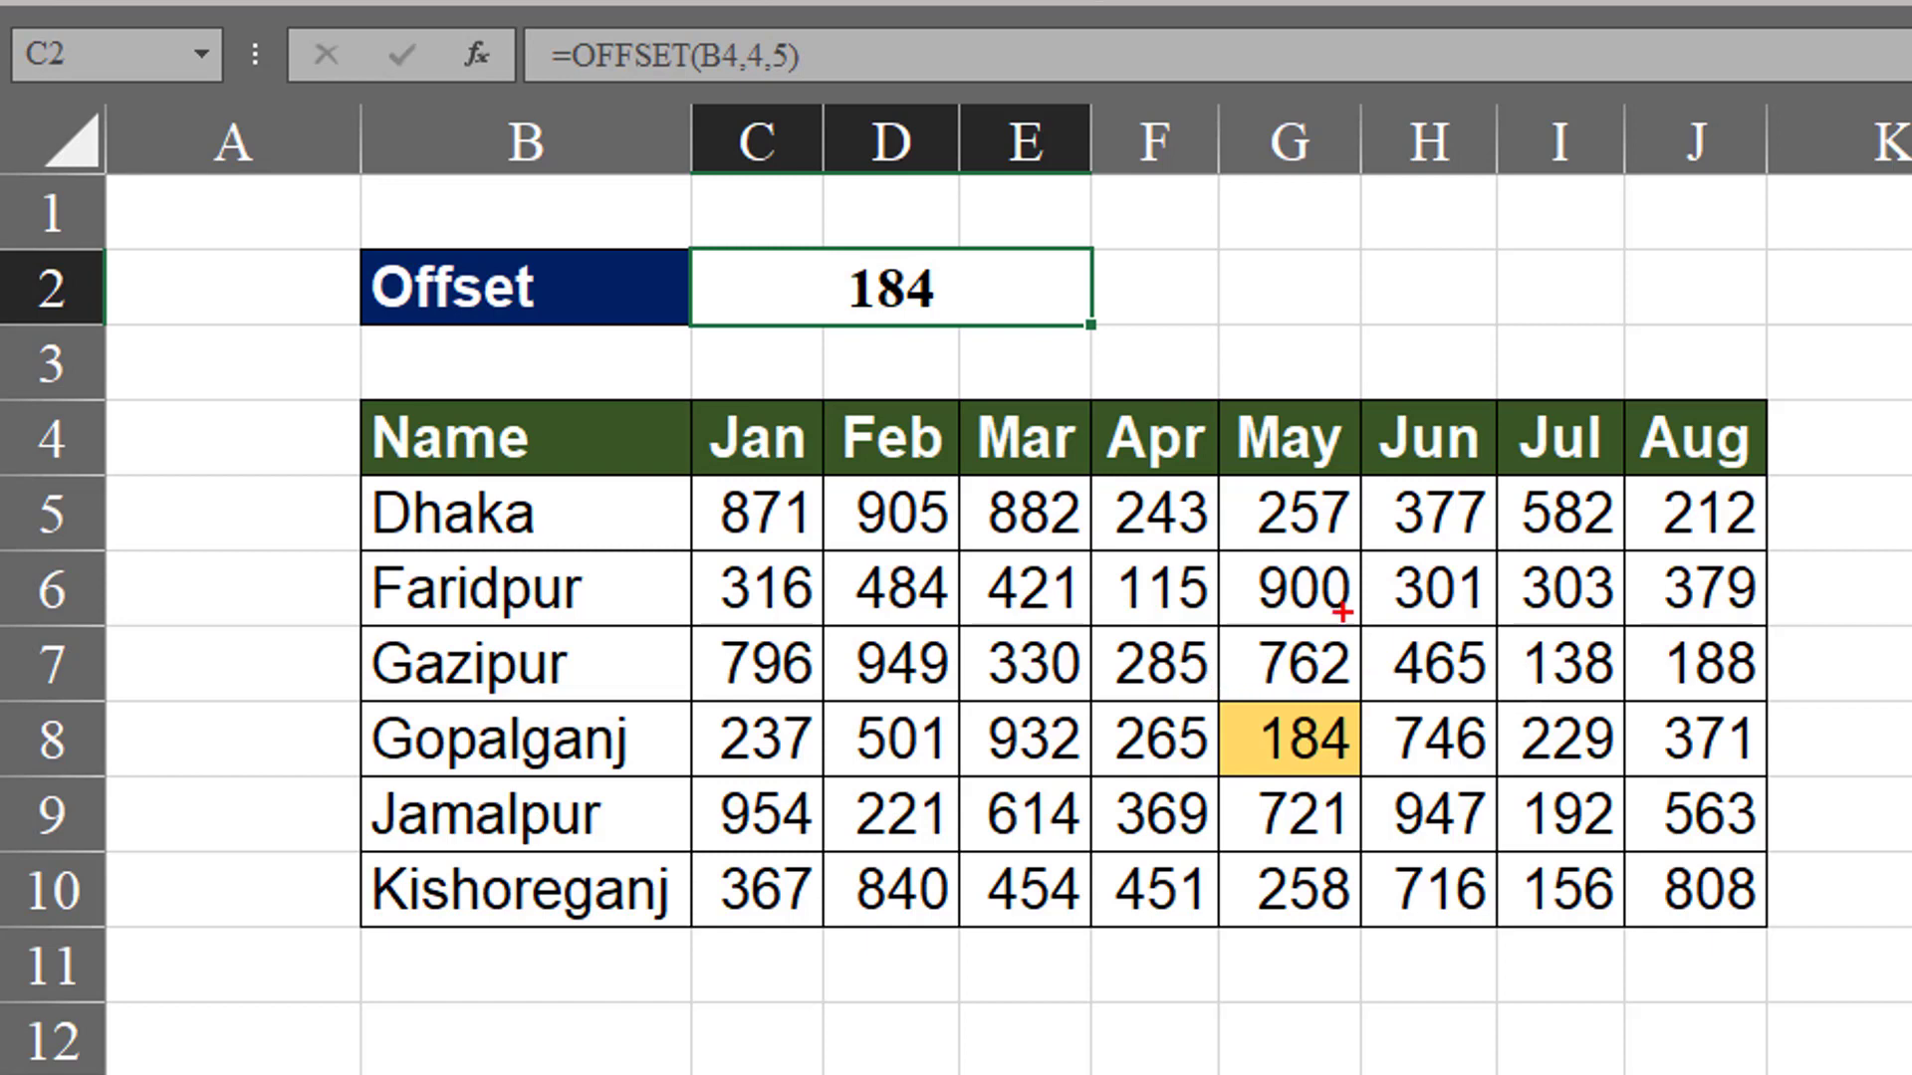
left_click_drag(359, 627, 598, 697)
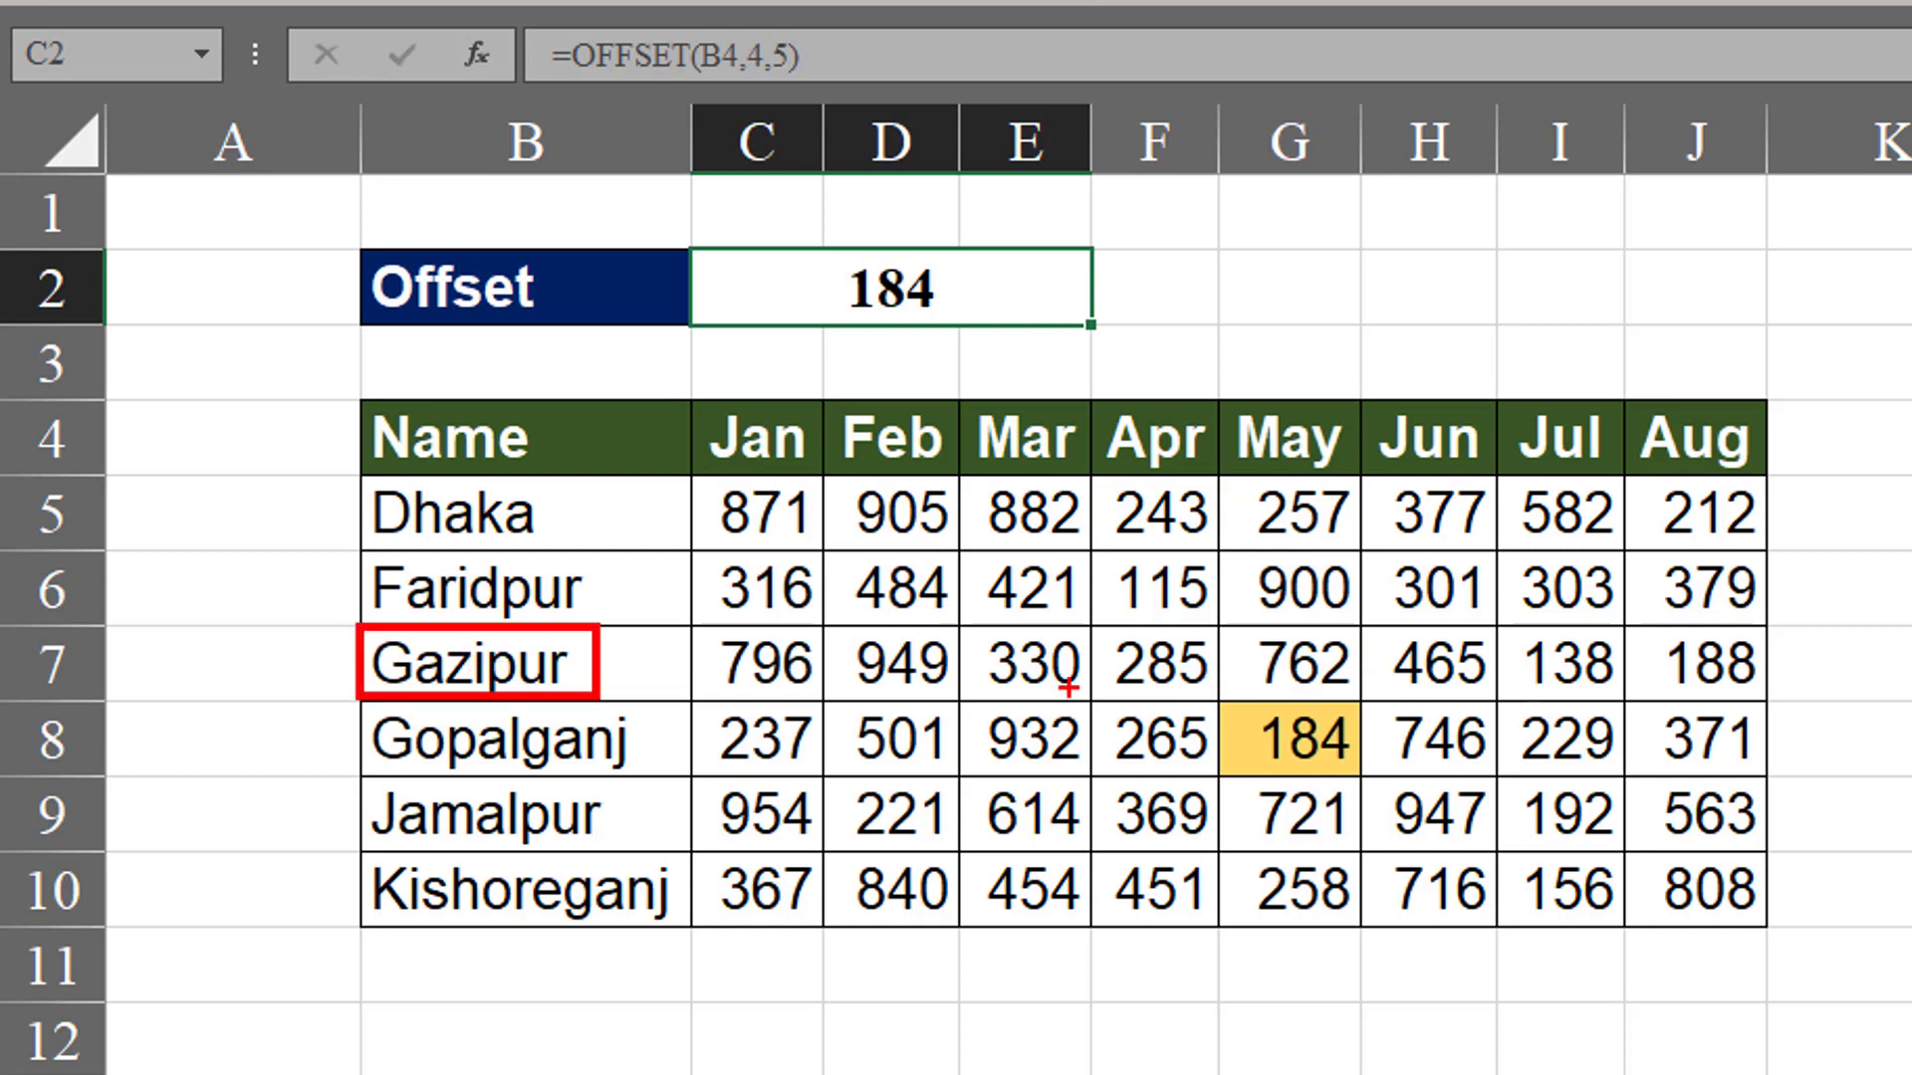
left_click_drag(1190, 690, 1294, 826)
left_click_drag(1087, 610, 1218, 694)
key("Escape")
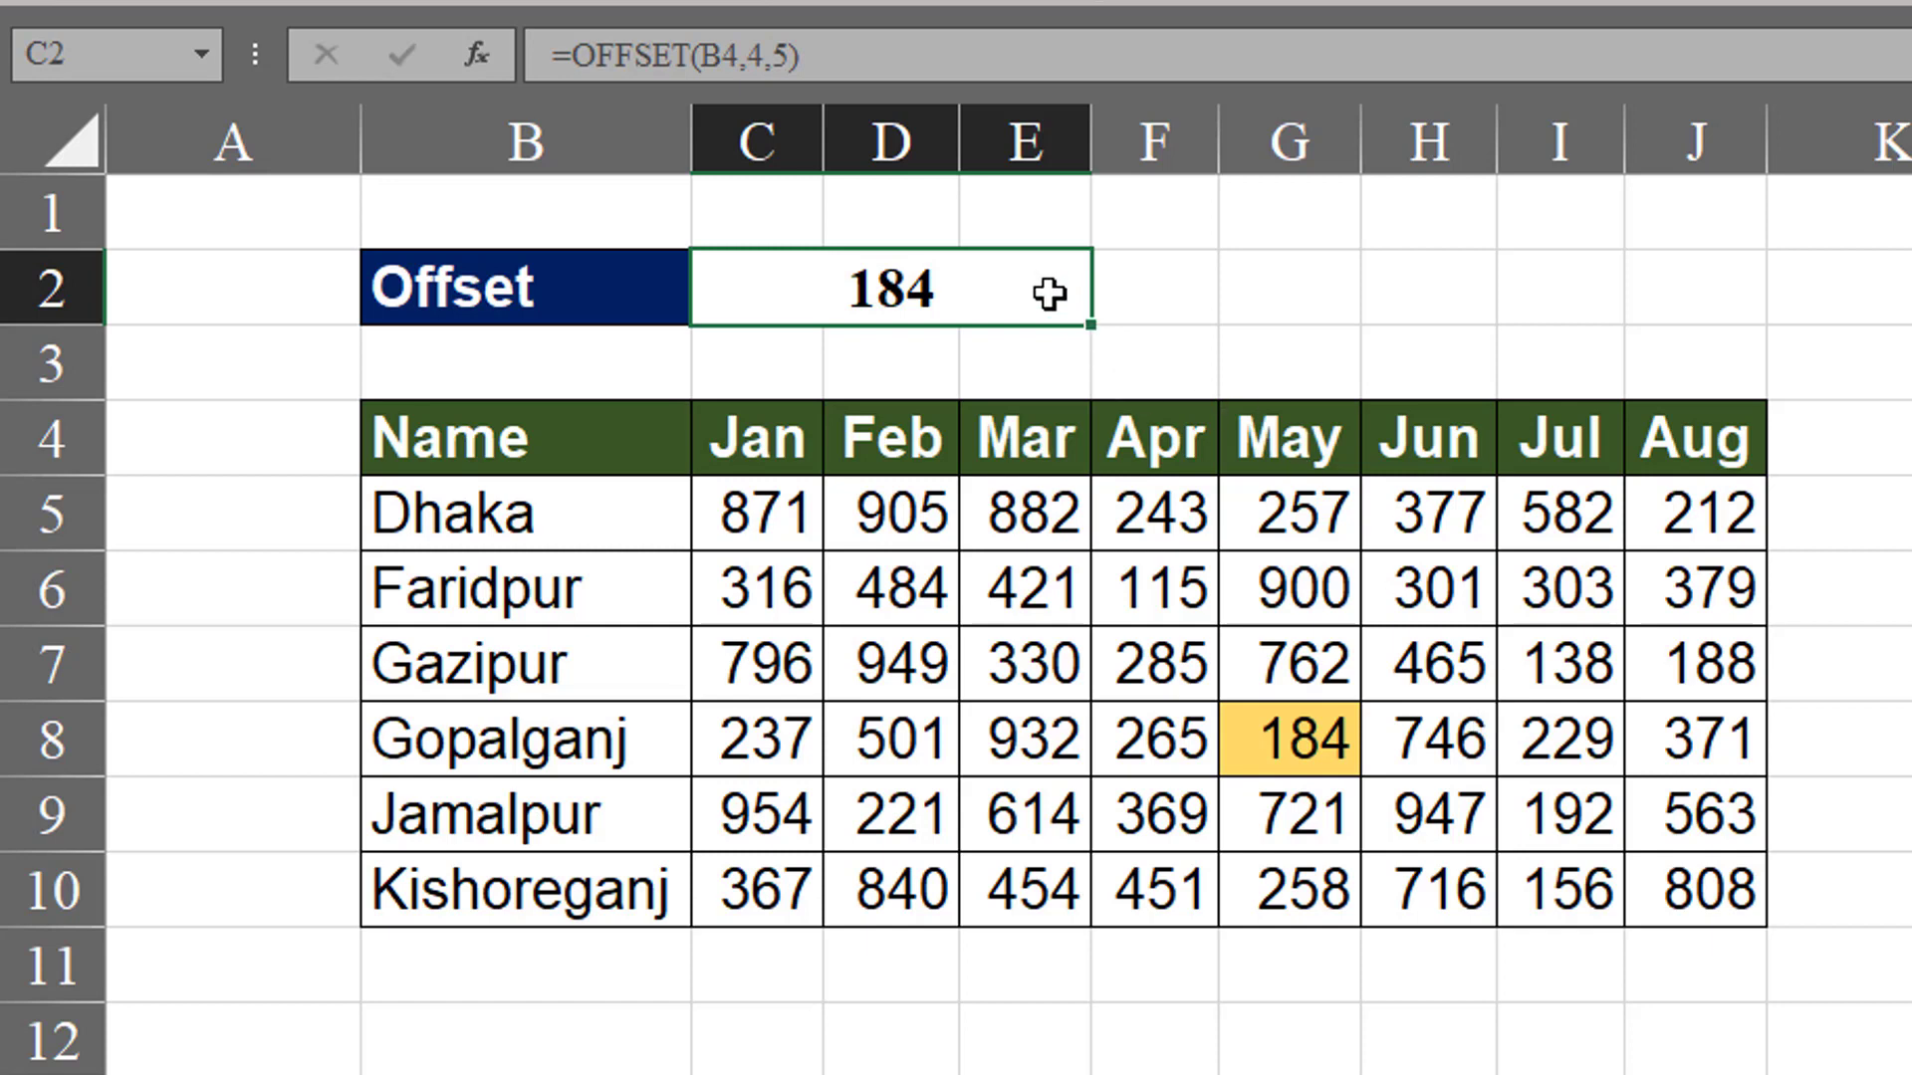
Replace the formula in C2 with =OFFSET(B4,3,4) to return Gazipur's April value.
key("Delete")
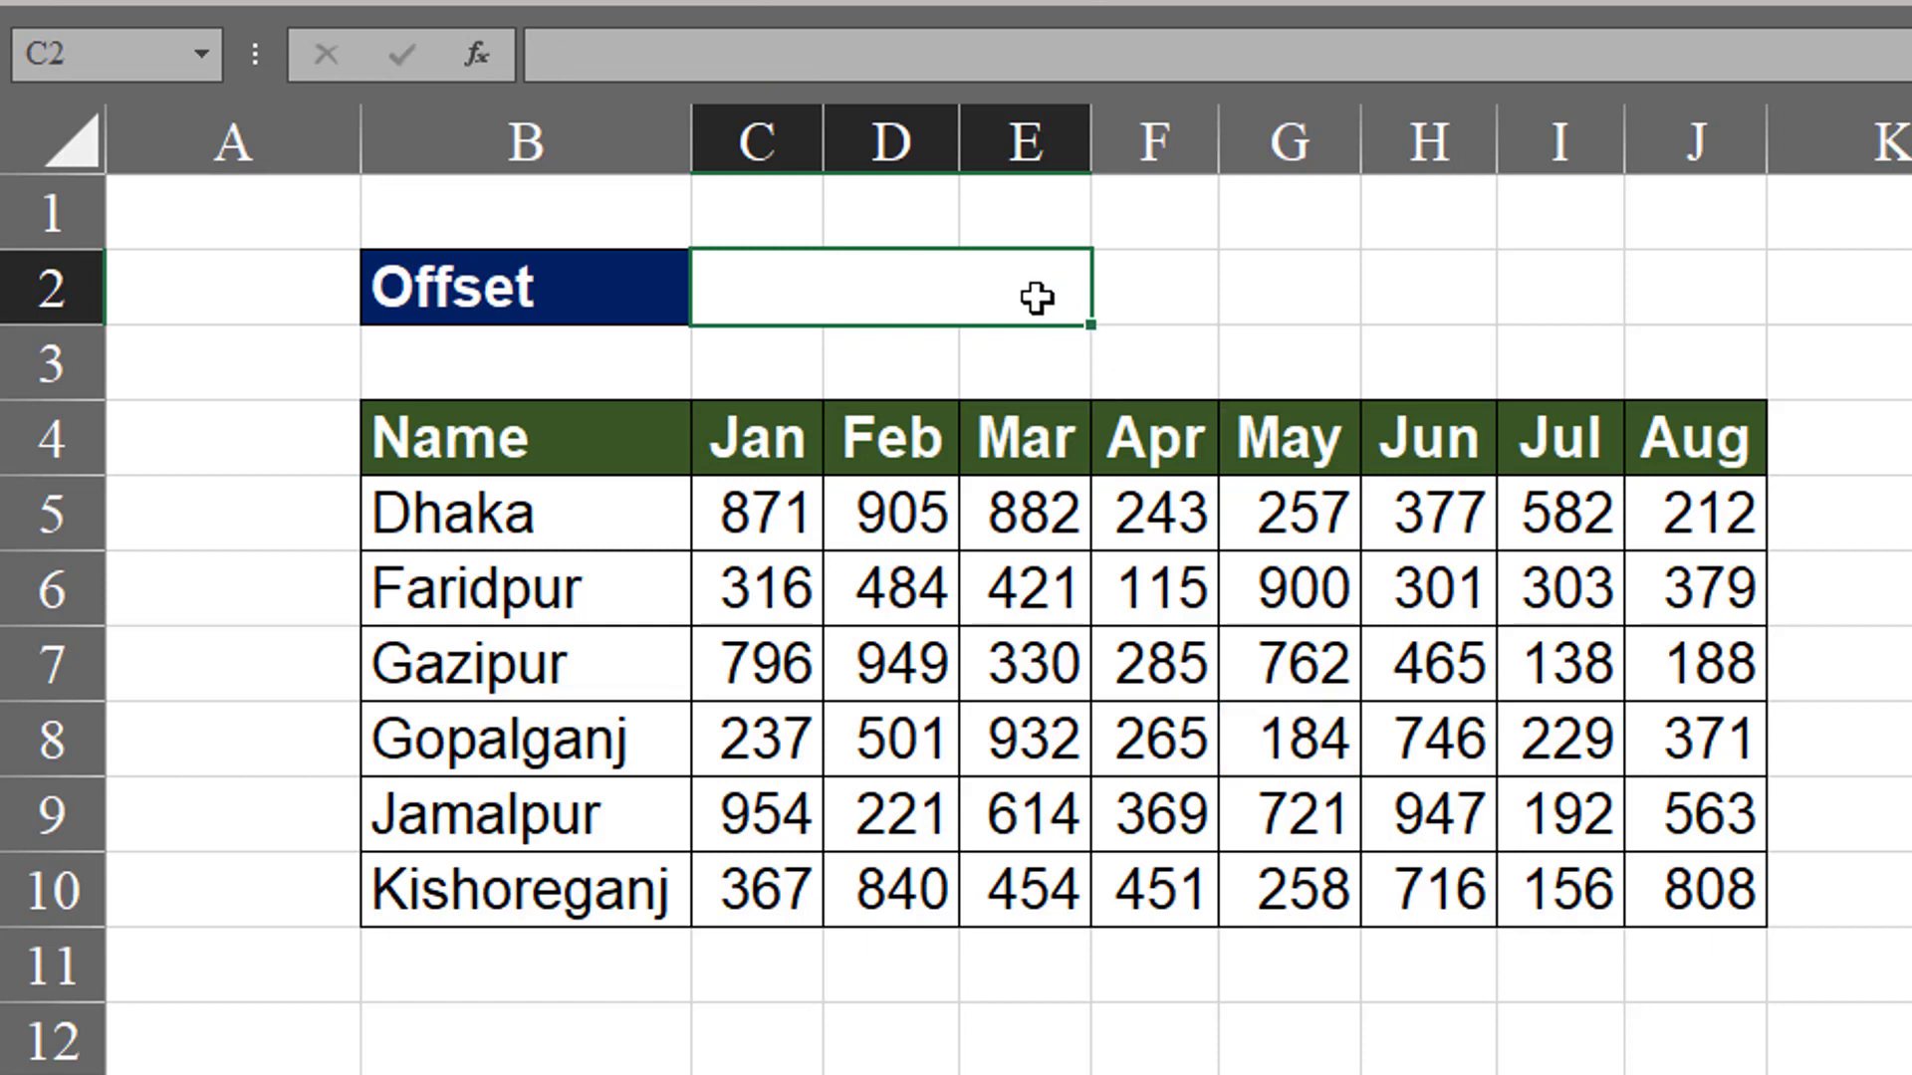
type("=of")
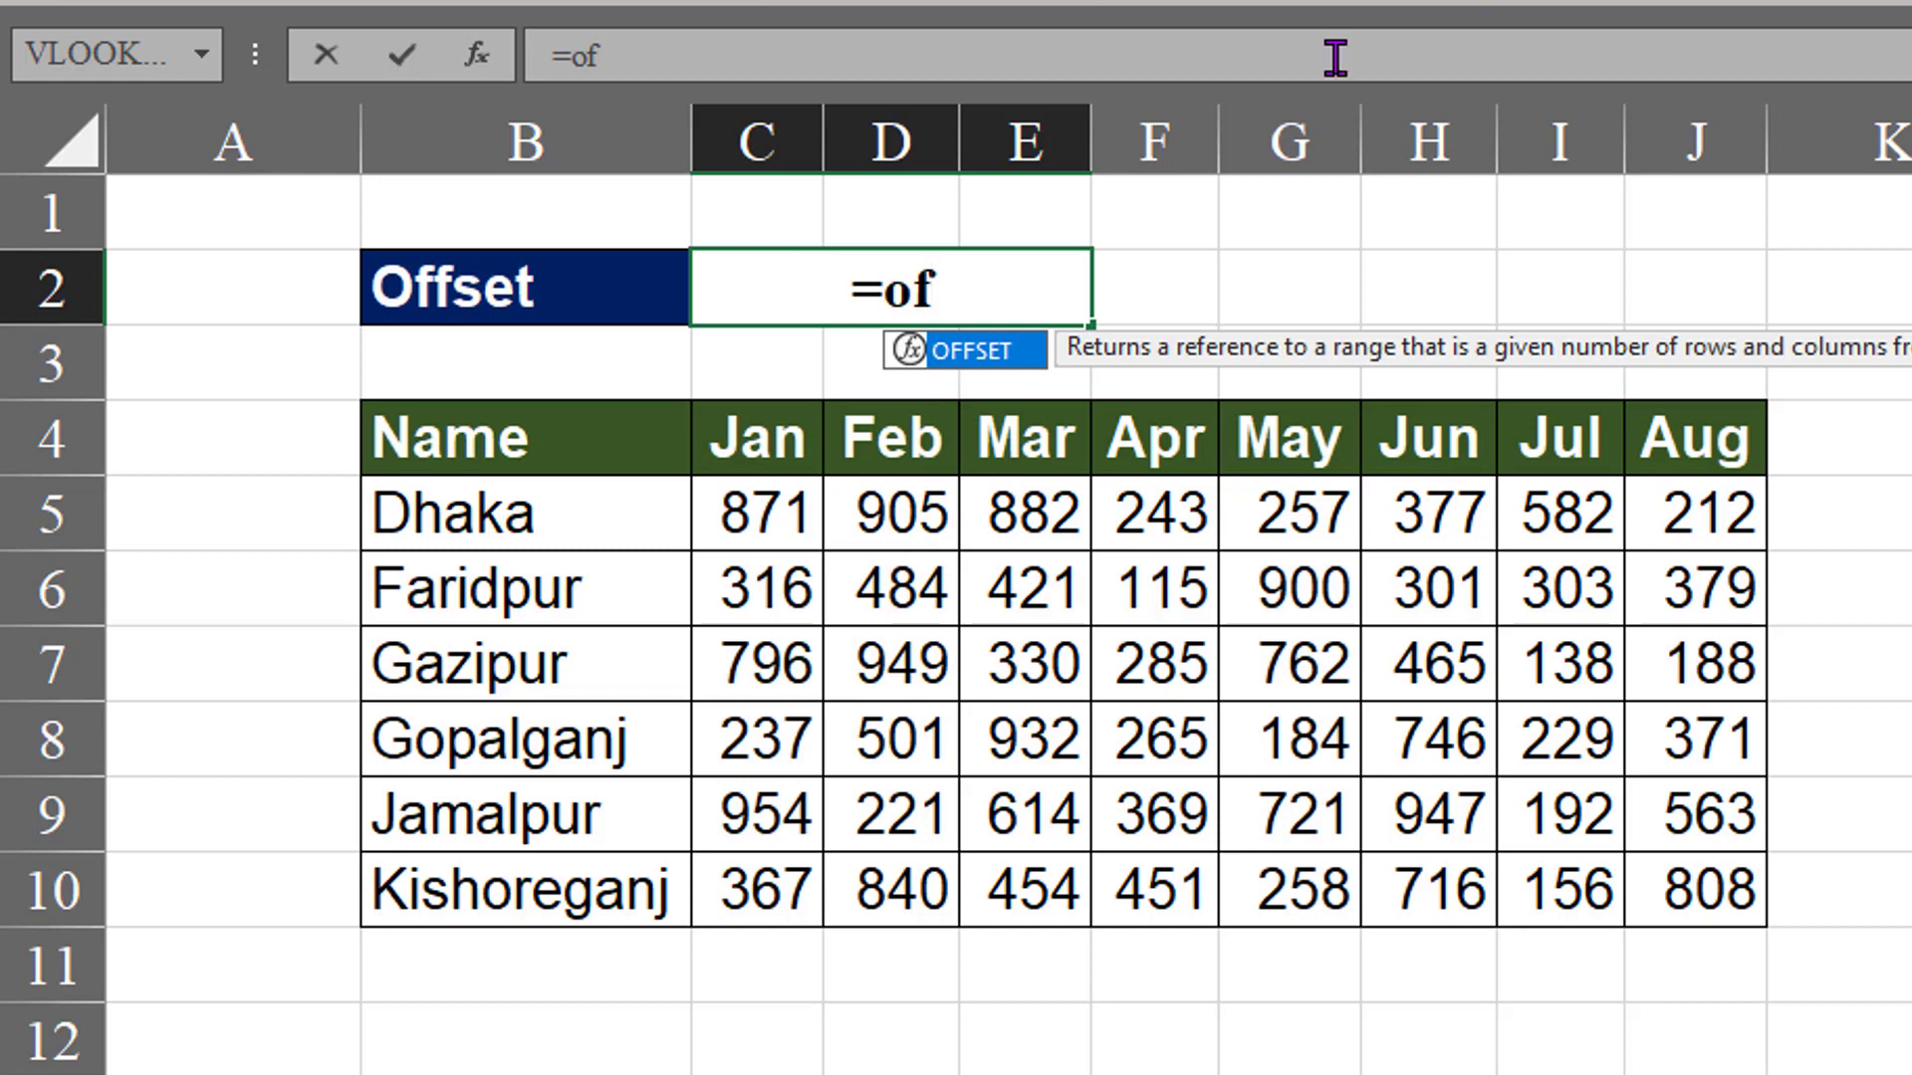
double_click(1031, 356)
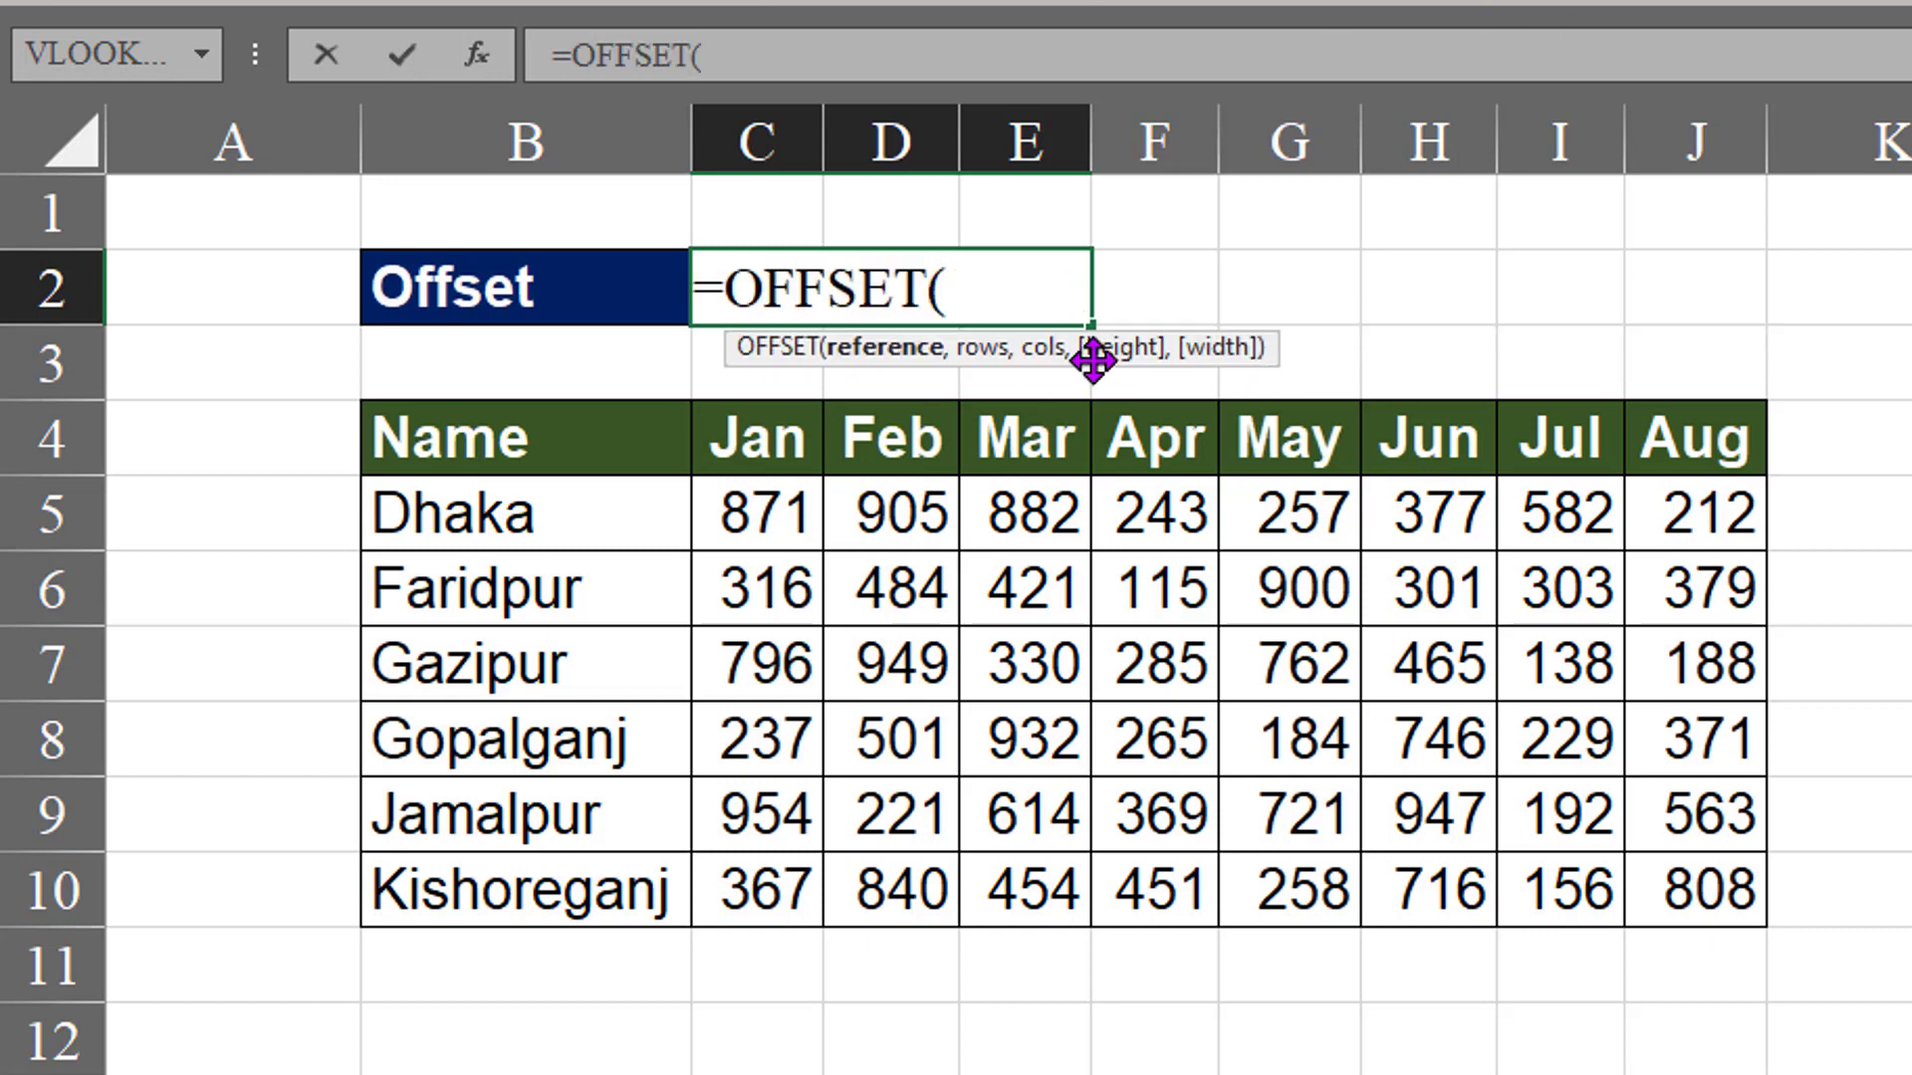
left_click_drag(1125, 350, 1172, 364)
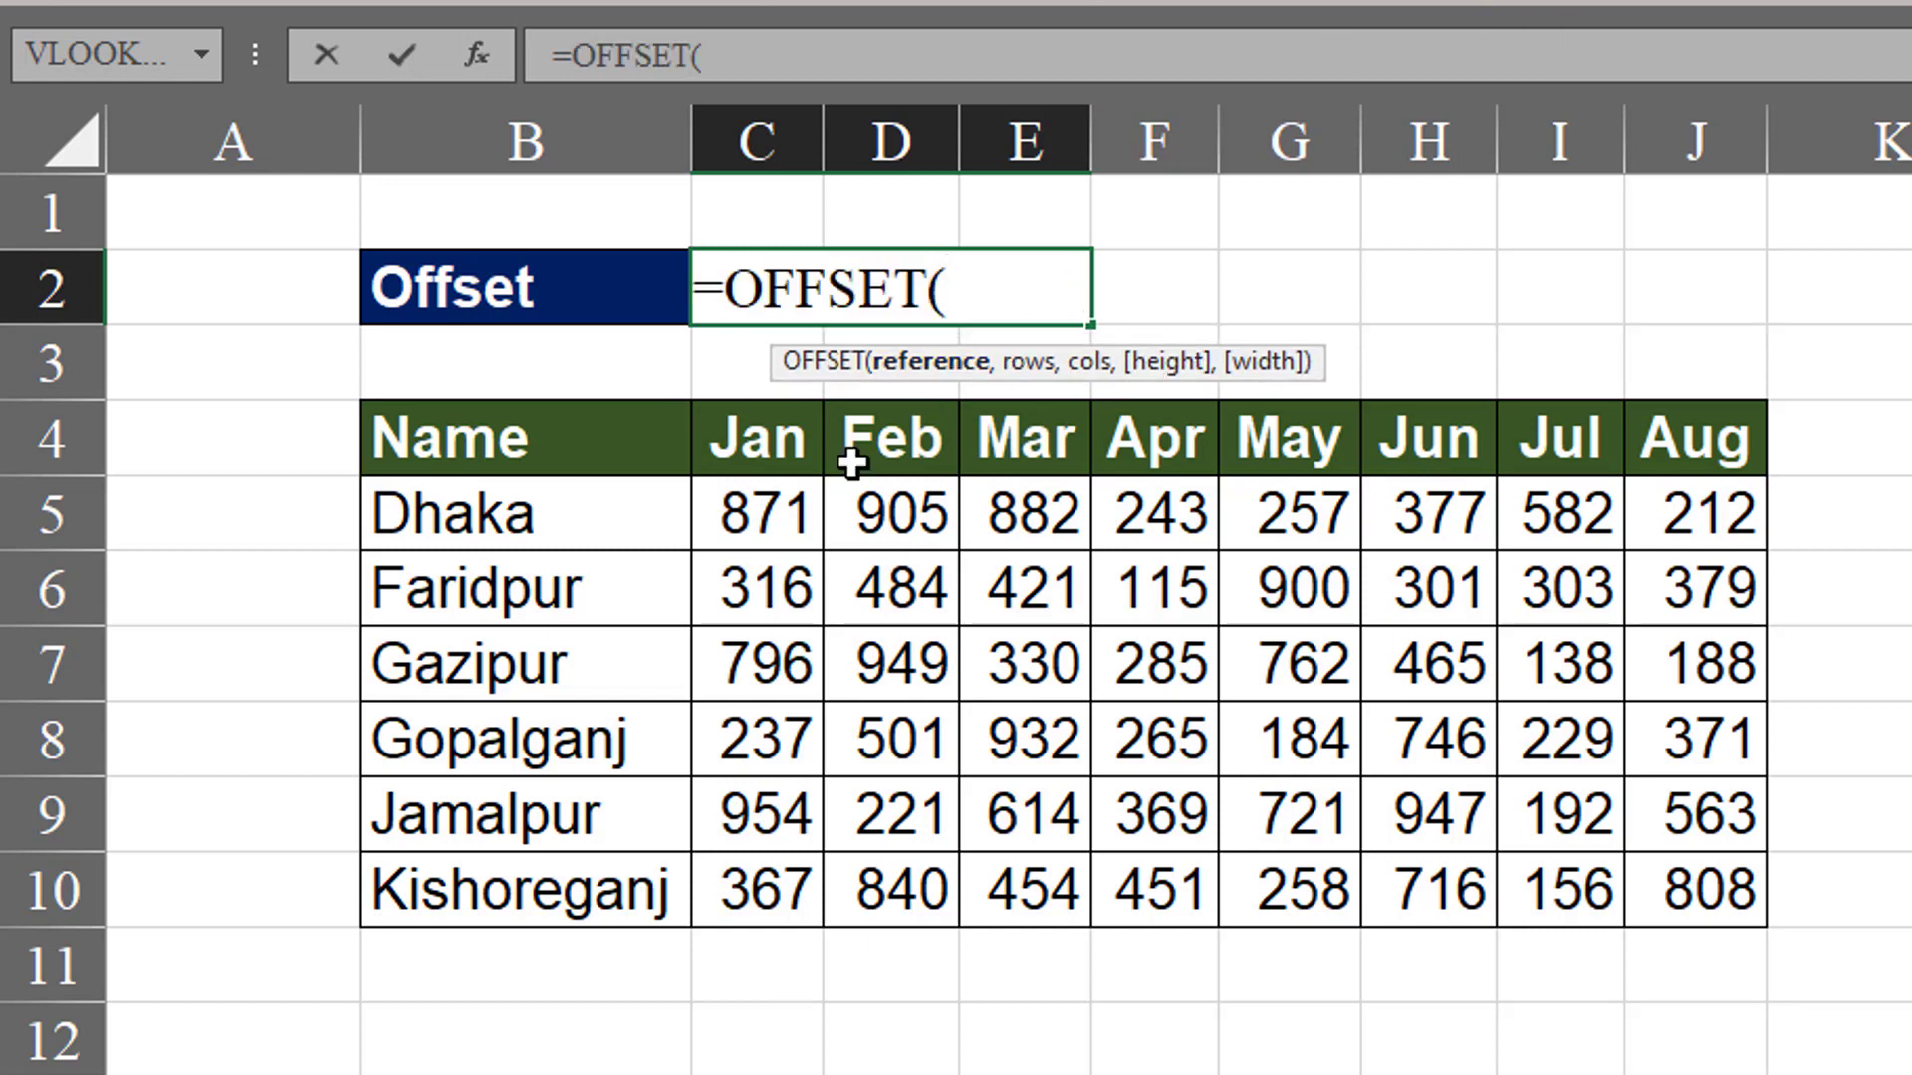
left_click(554, 443)
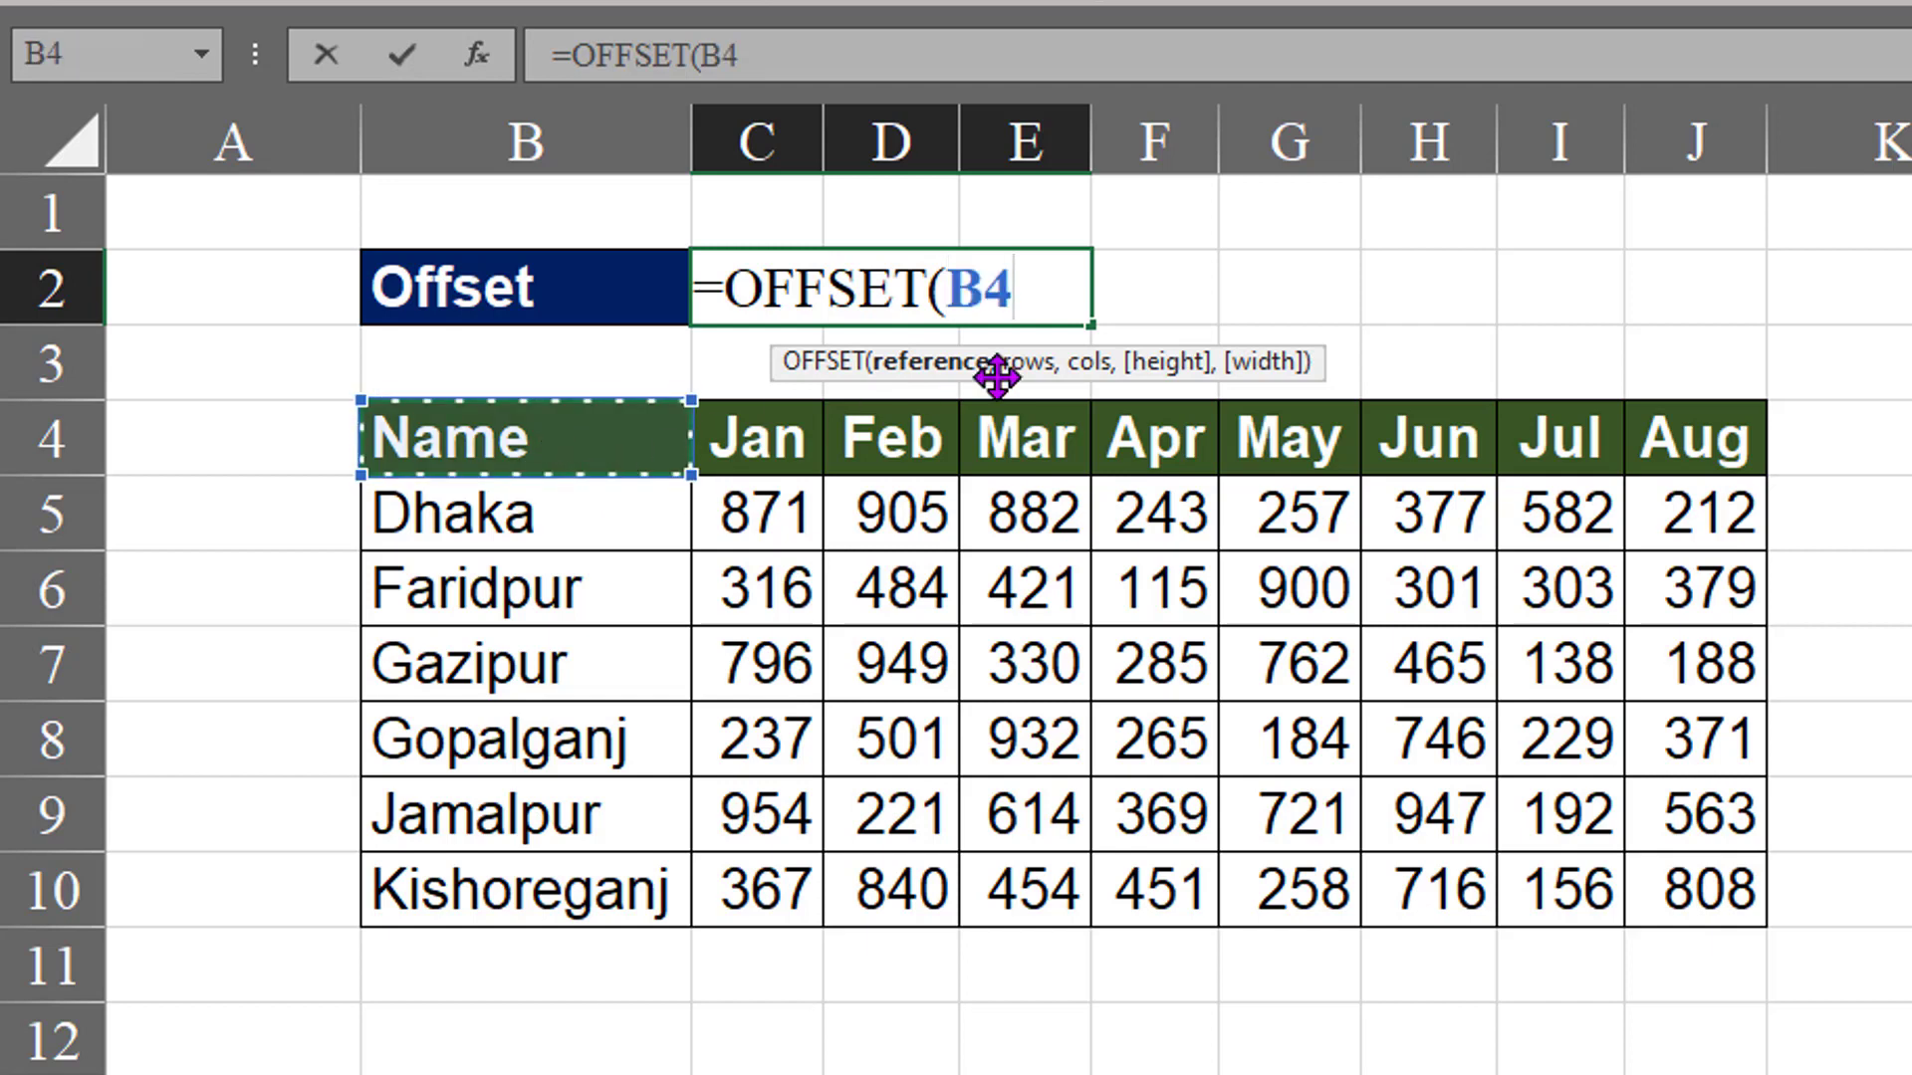
type(",")
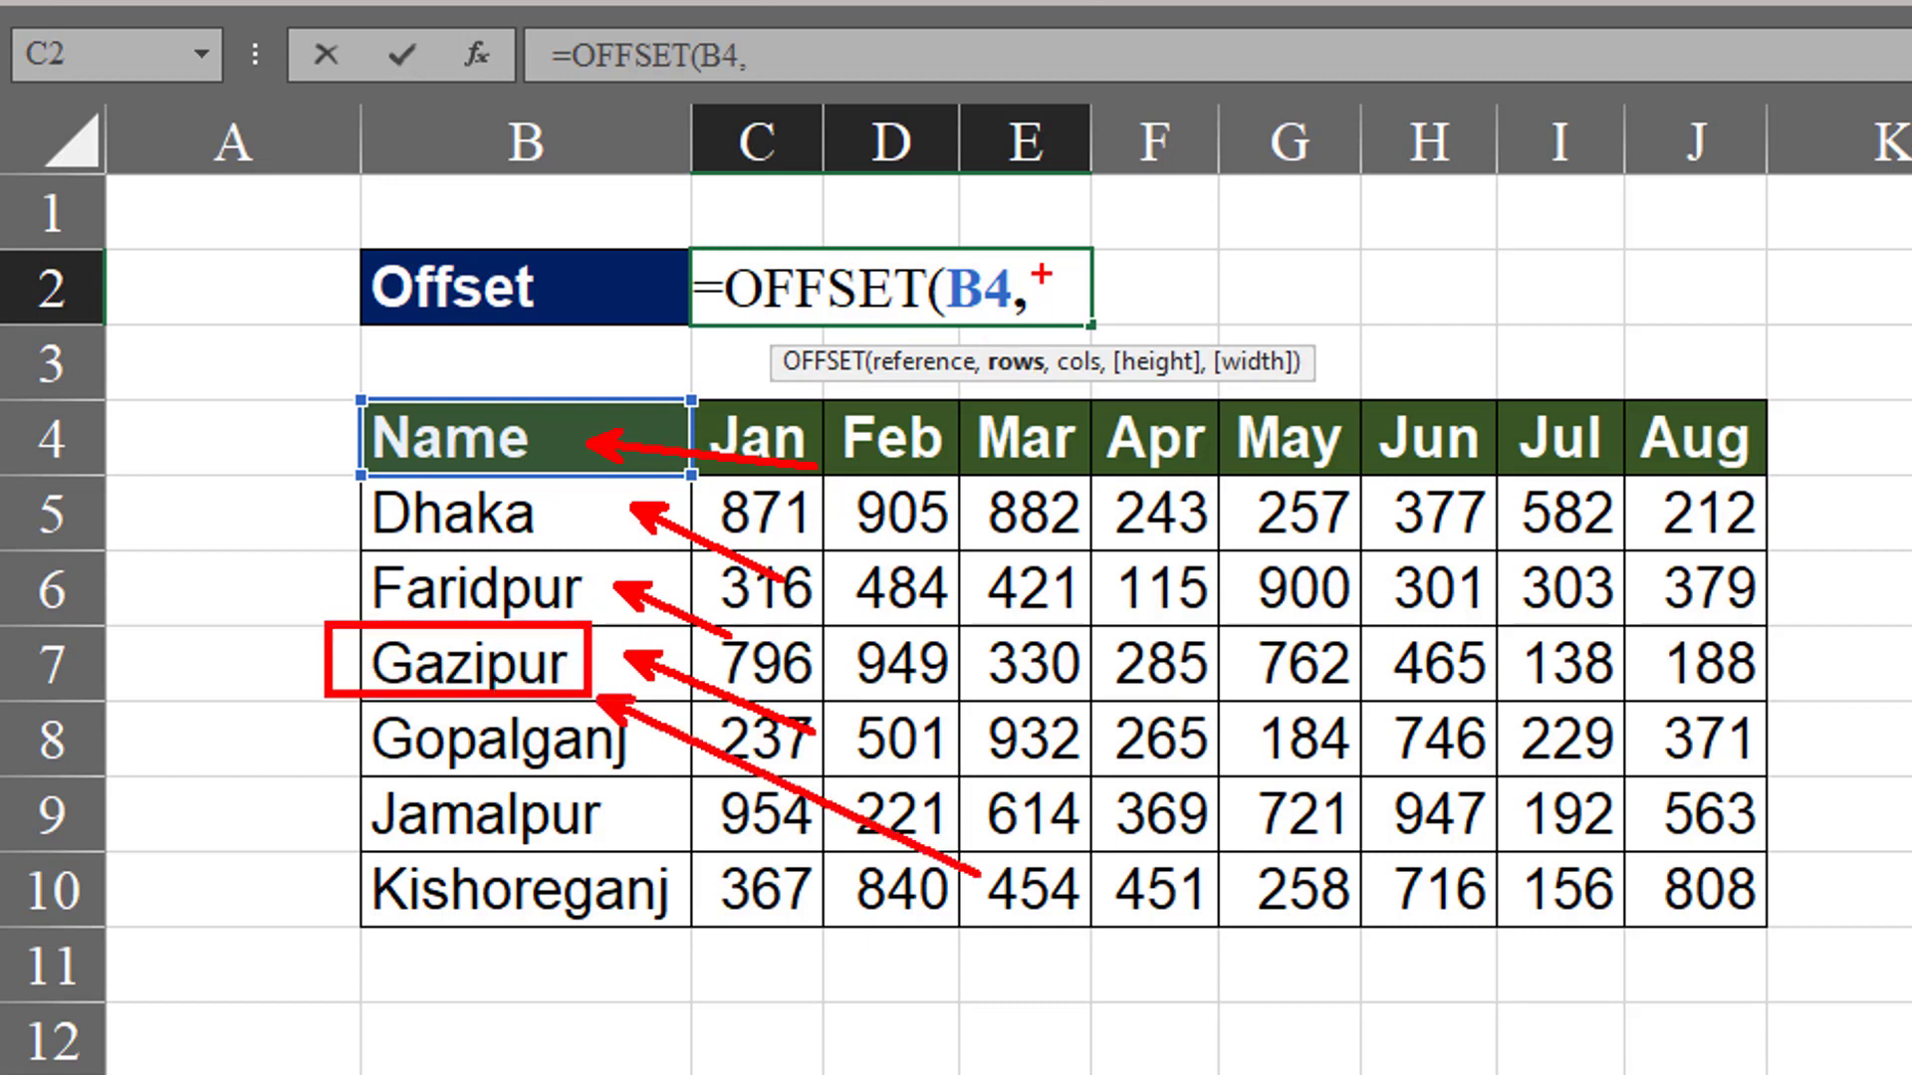
type("3,")
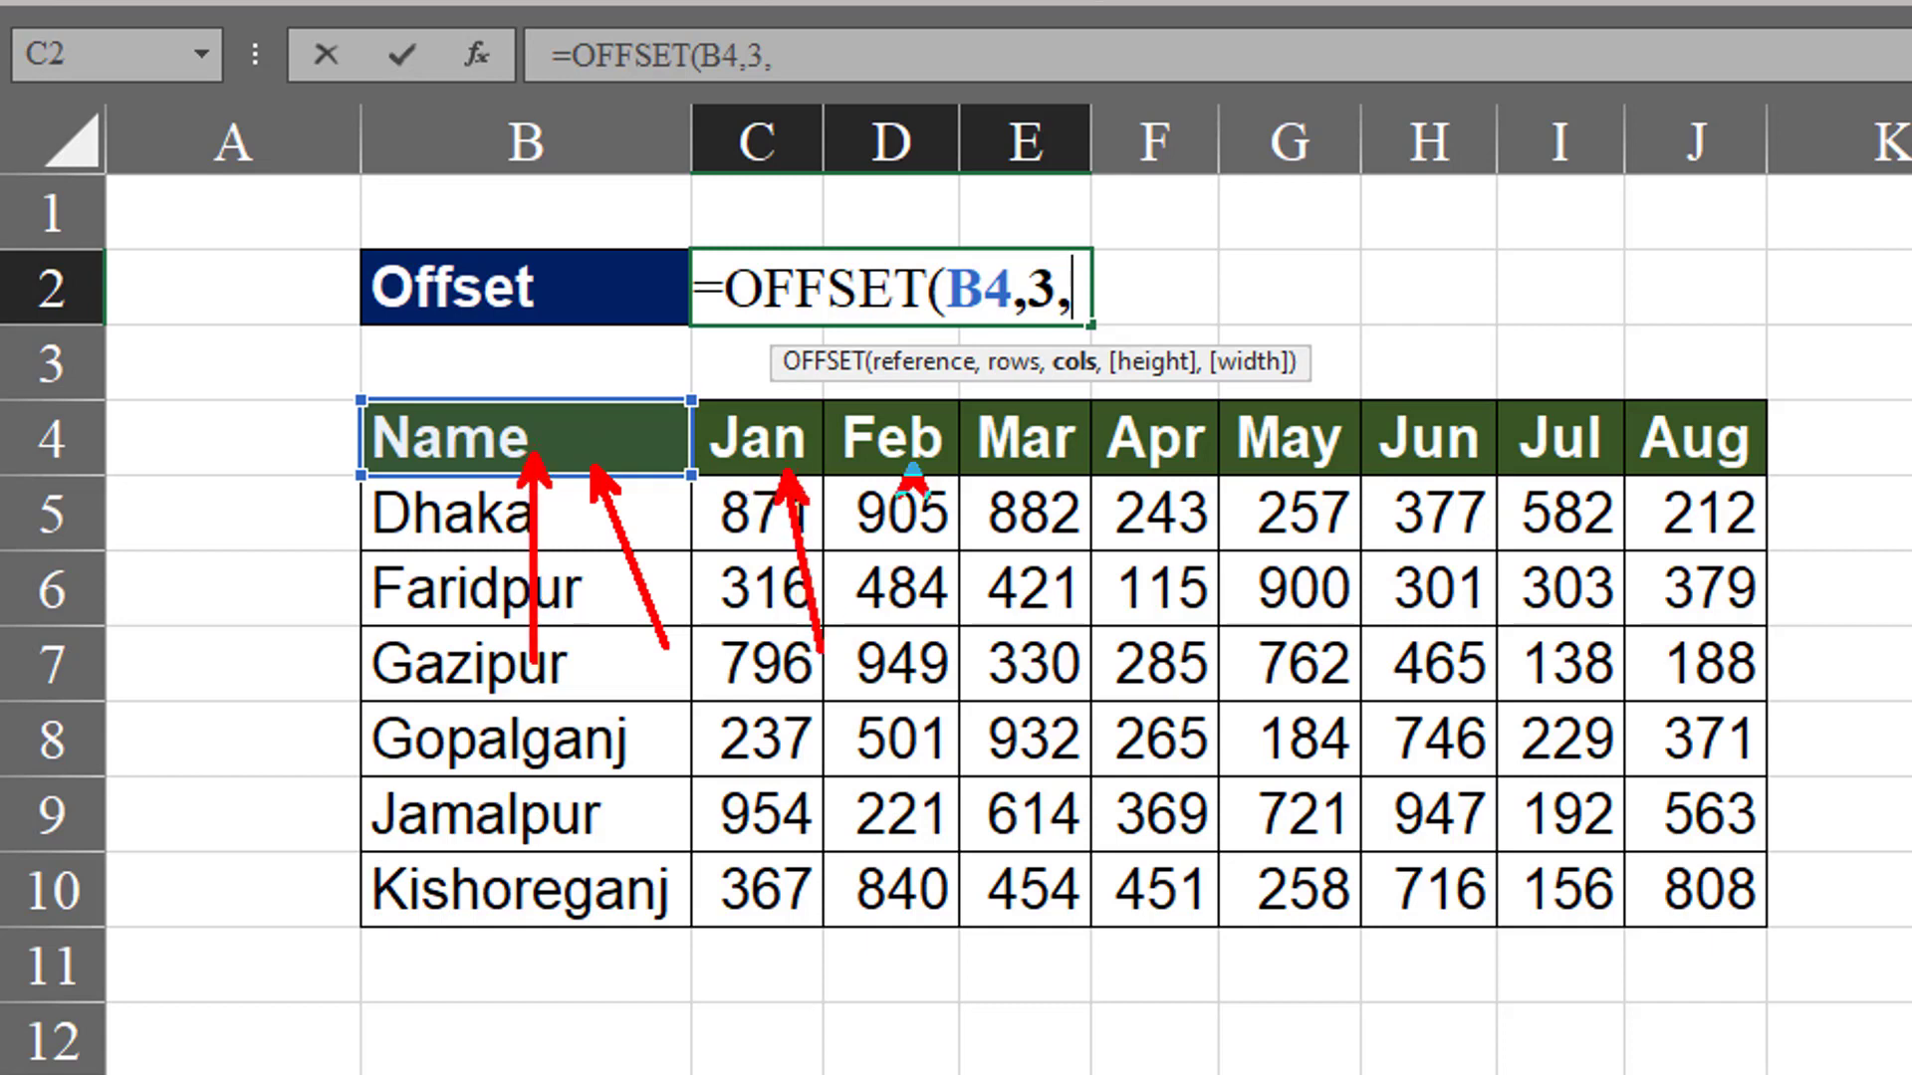
left_click_drag(913, 470, 913, 651)
left_click_drag(1029, 474, 1061, 654)
left_click_drag(1155, 463, 1202, 646)
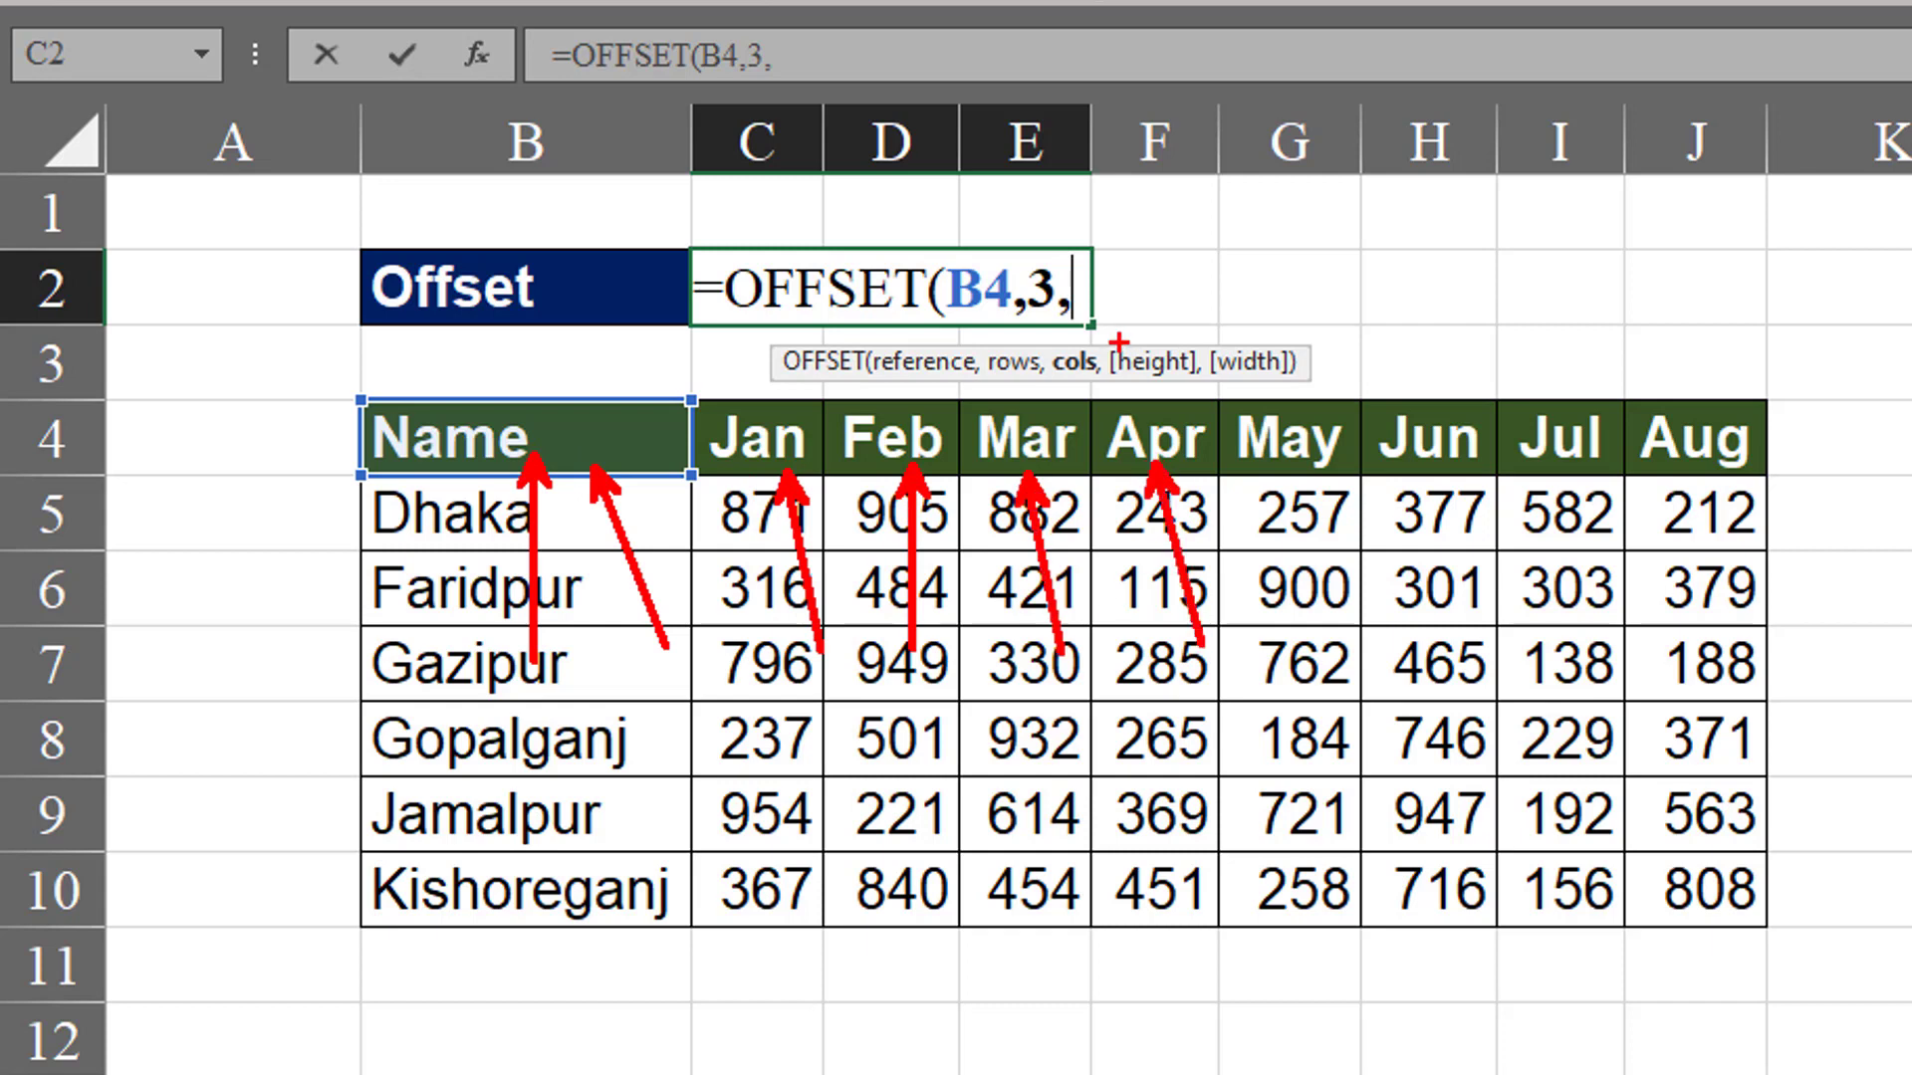
key("Escape")
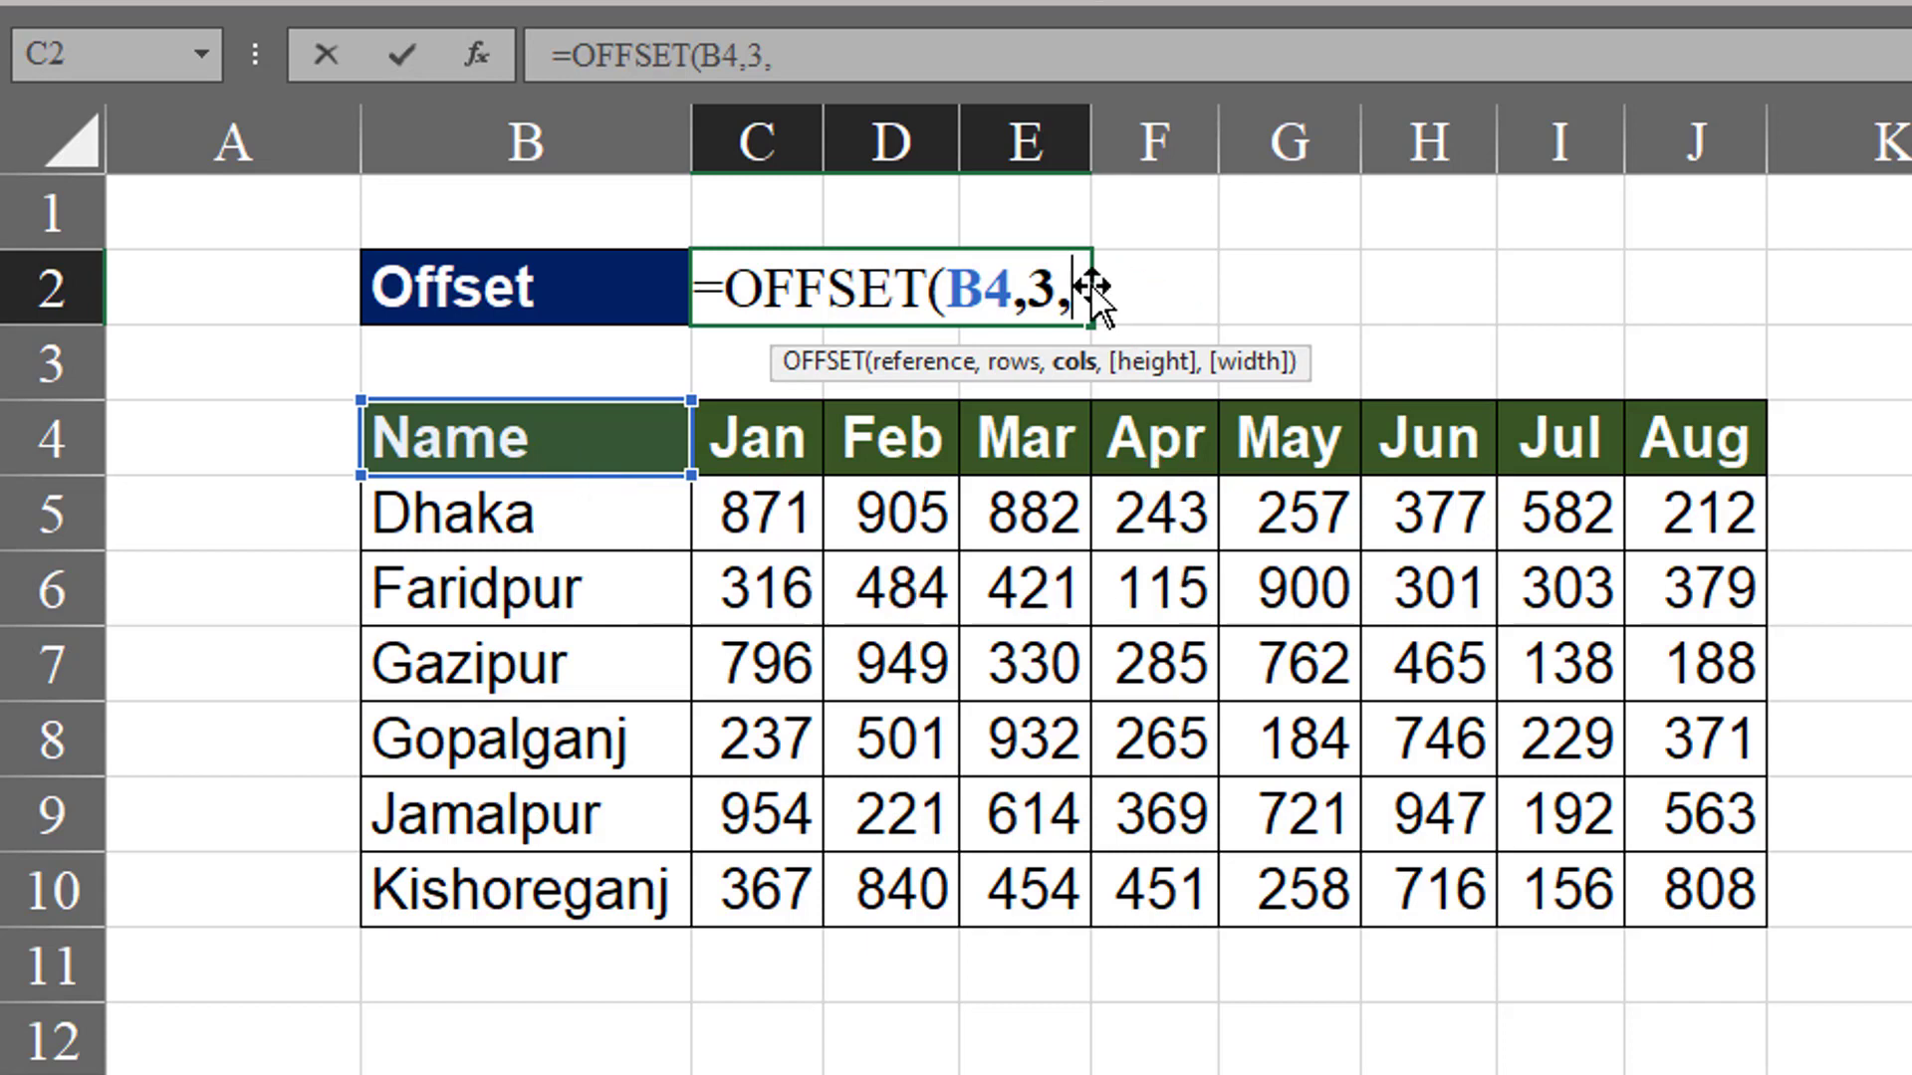
type("4")
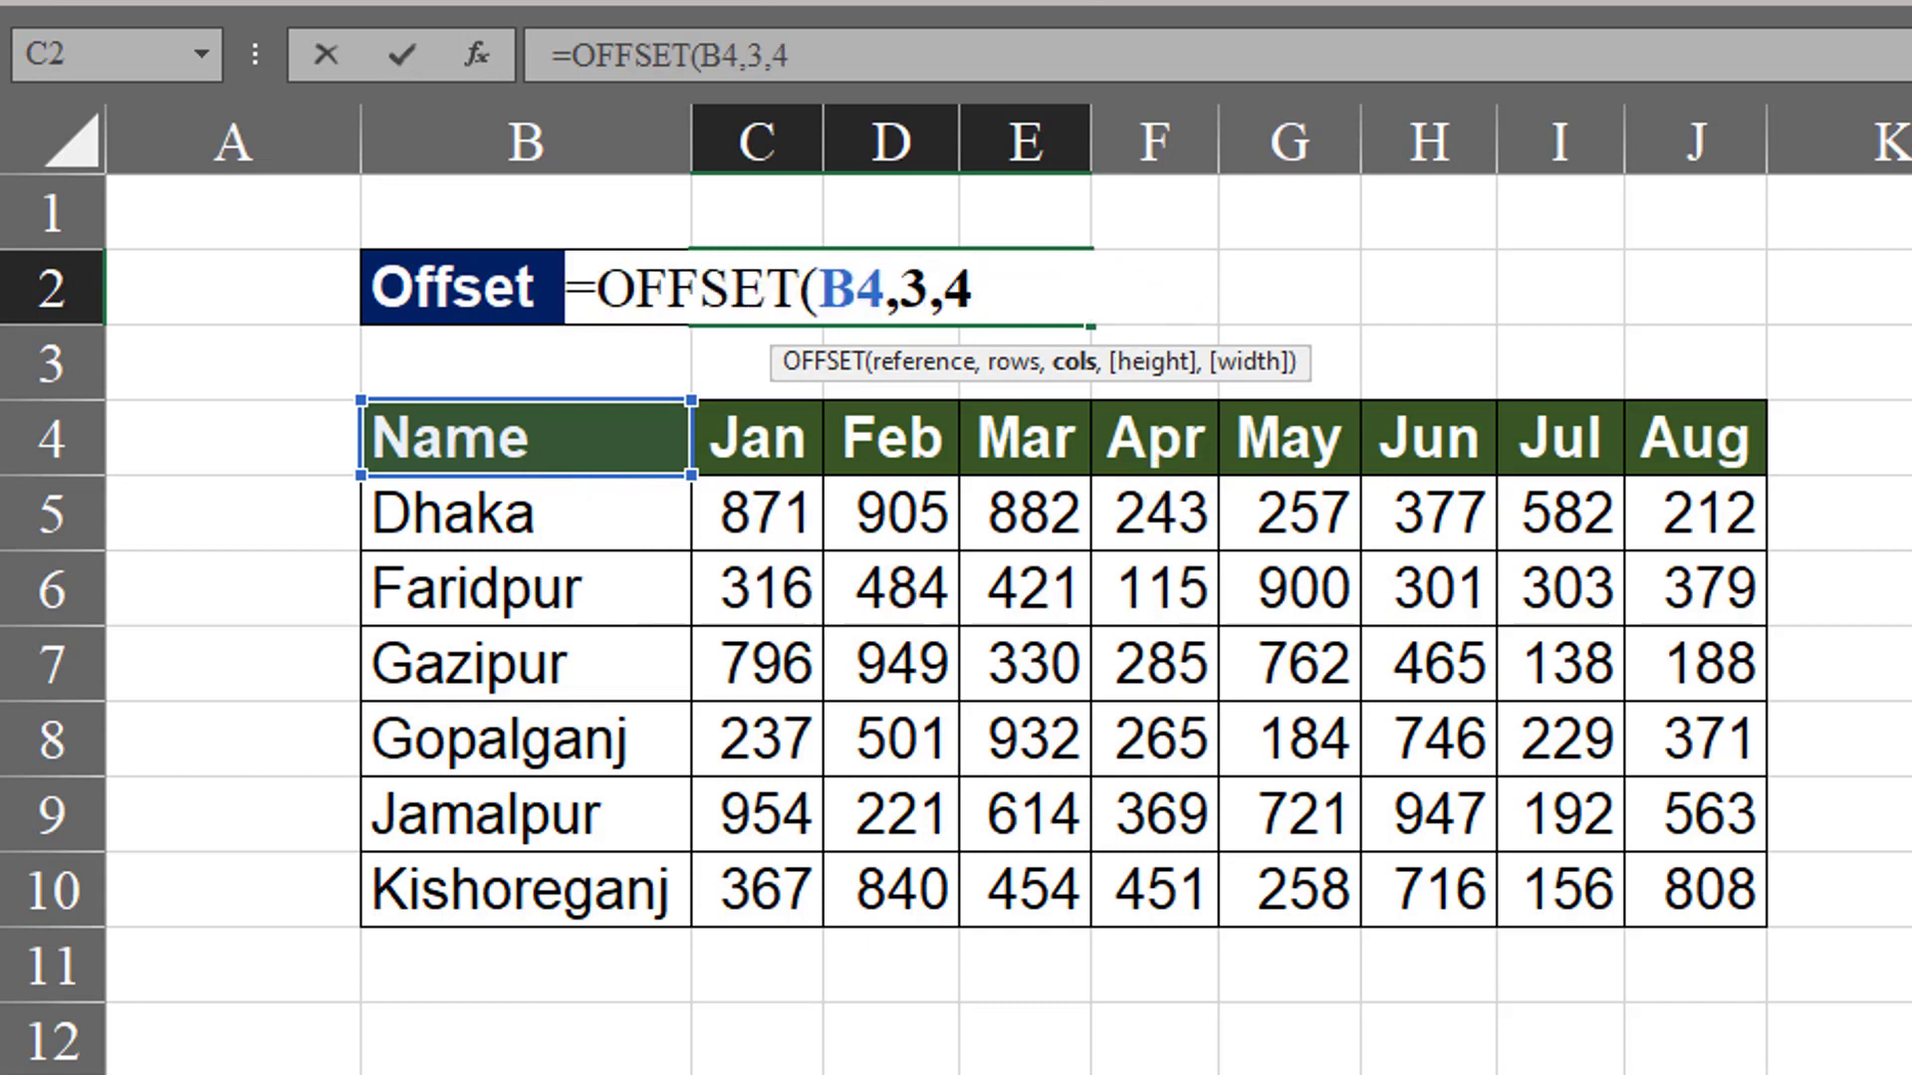
type(")")
key("Return")
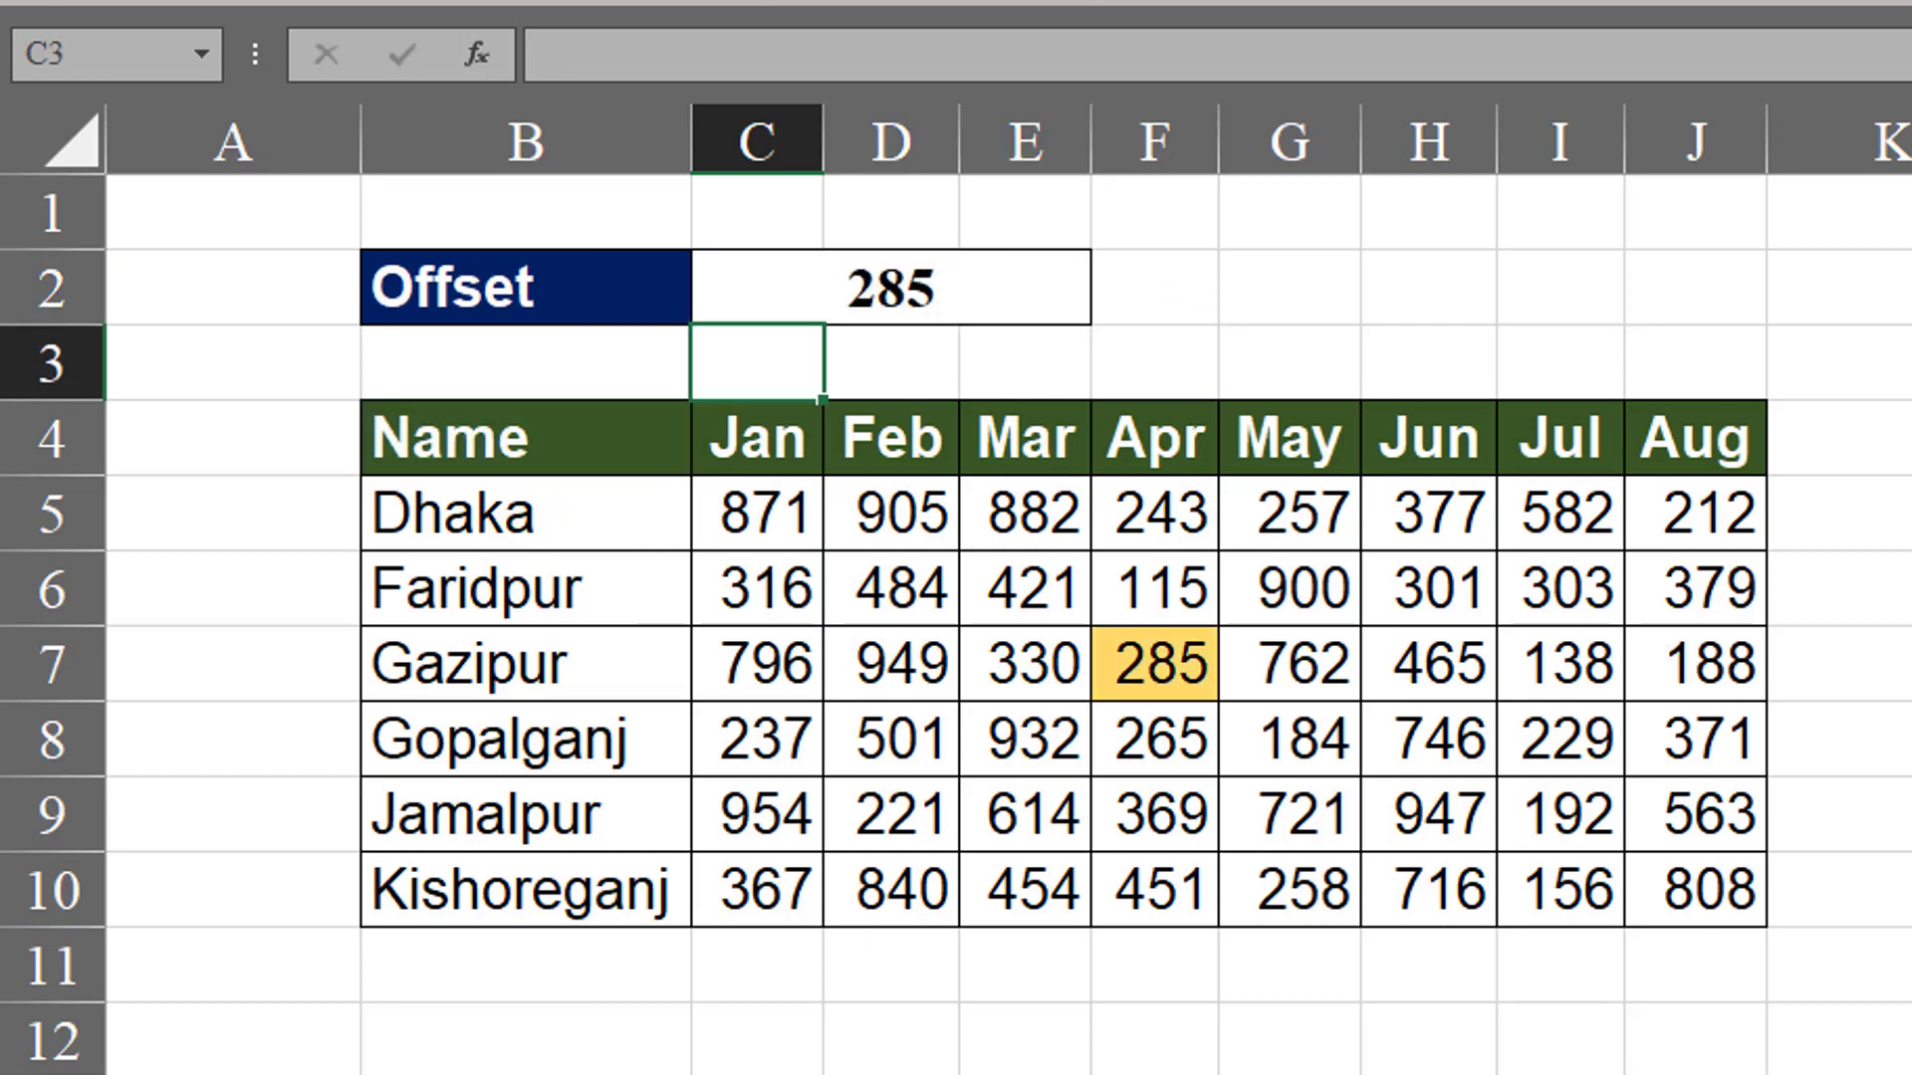
Check the Gazipur name cell and its April value in F7 against the Offset result.
left_click(631, 687)
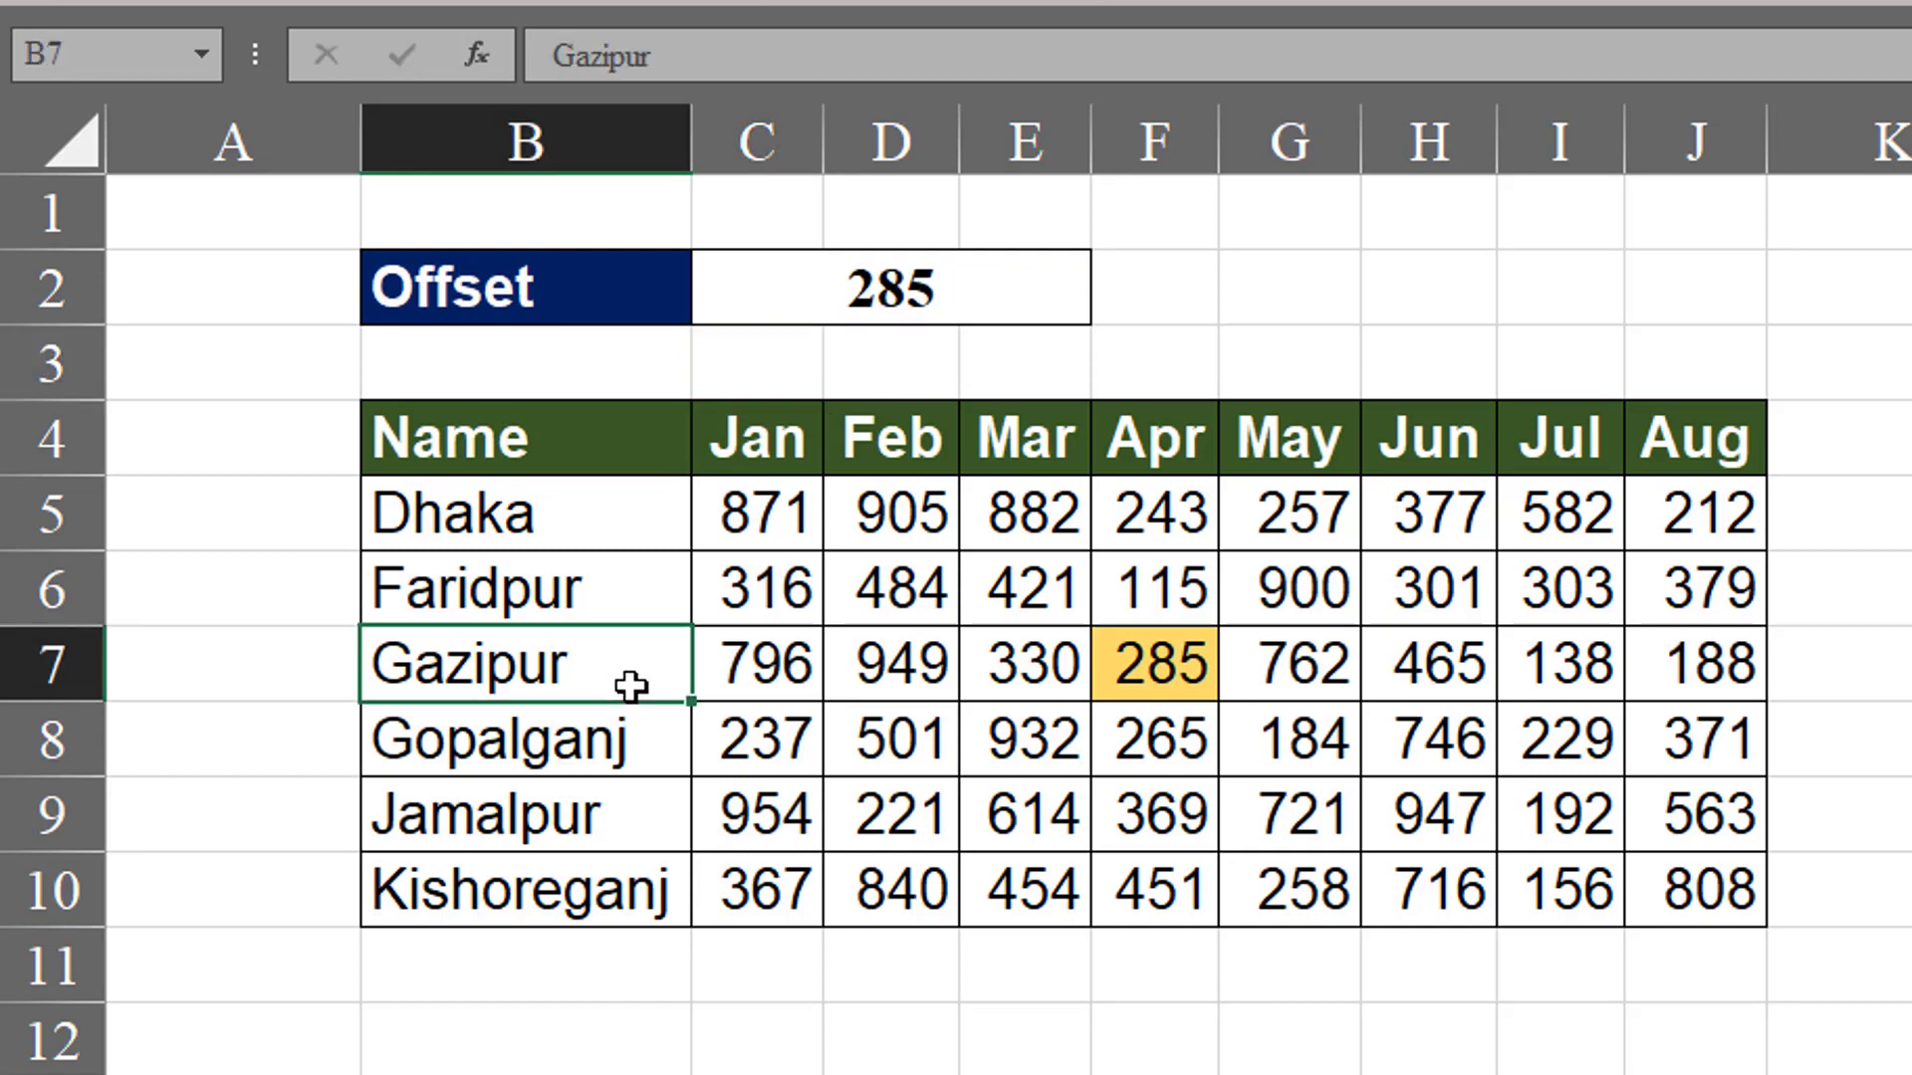
left_click(1249, 649)
left_click(1165, 666)
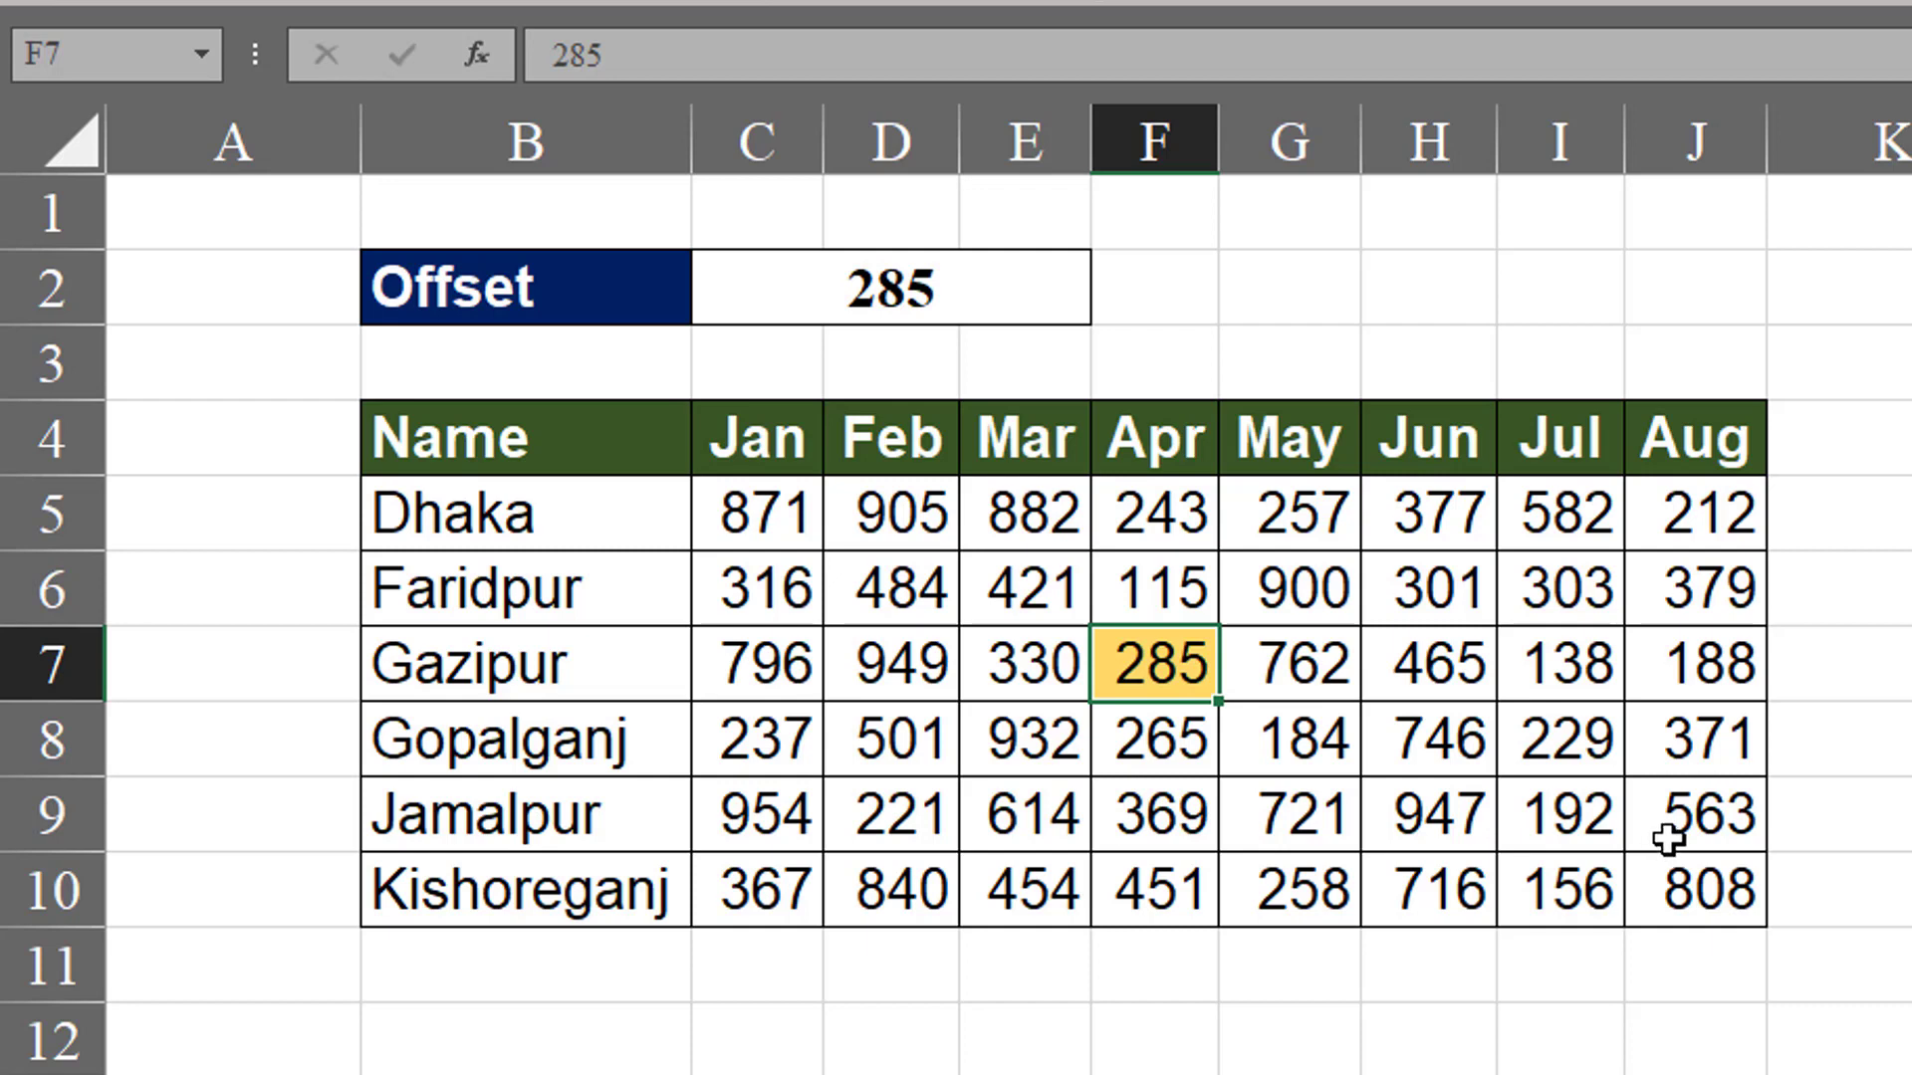
Clear the OFFSET formula from cell C2.
left_click(941, 296)
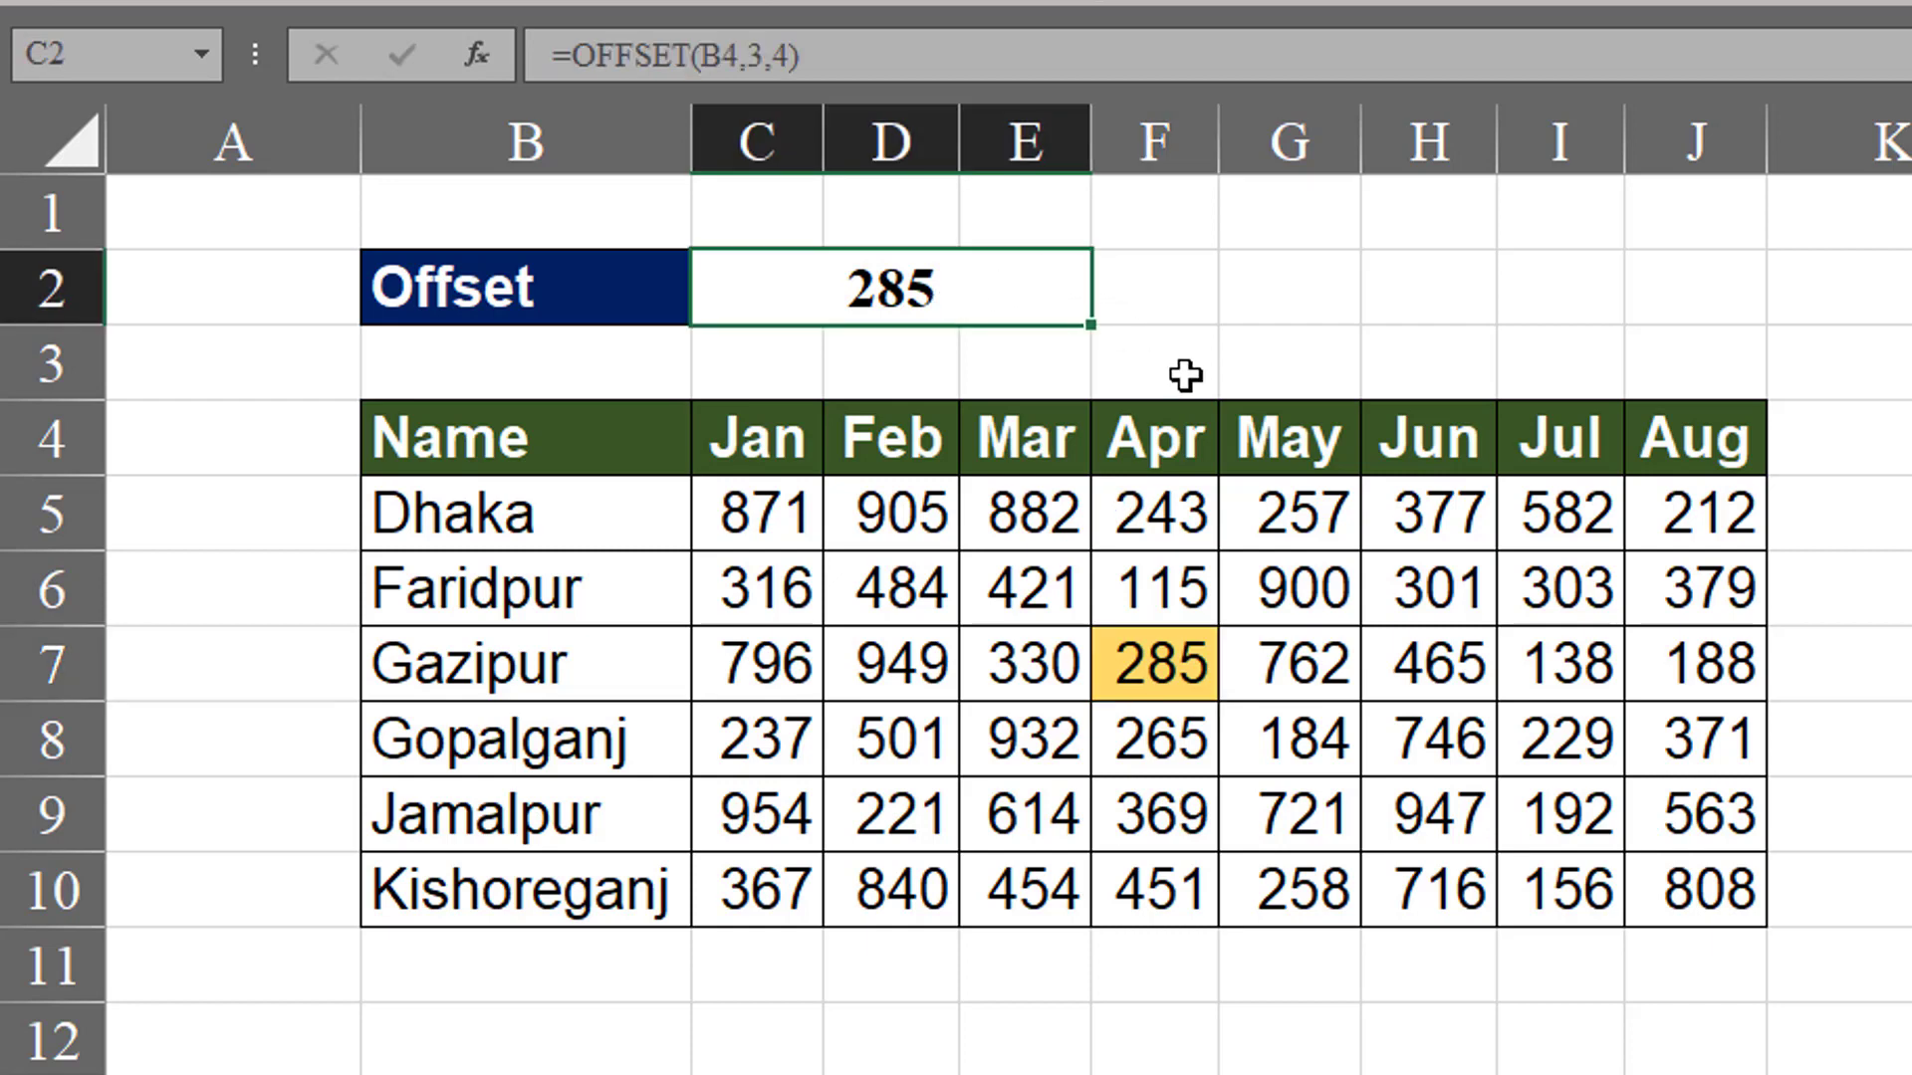
key("Delete")
left_click(1246, 317)
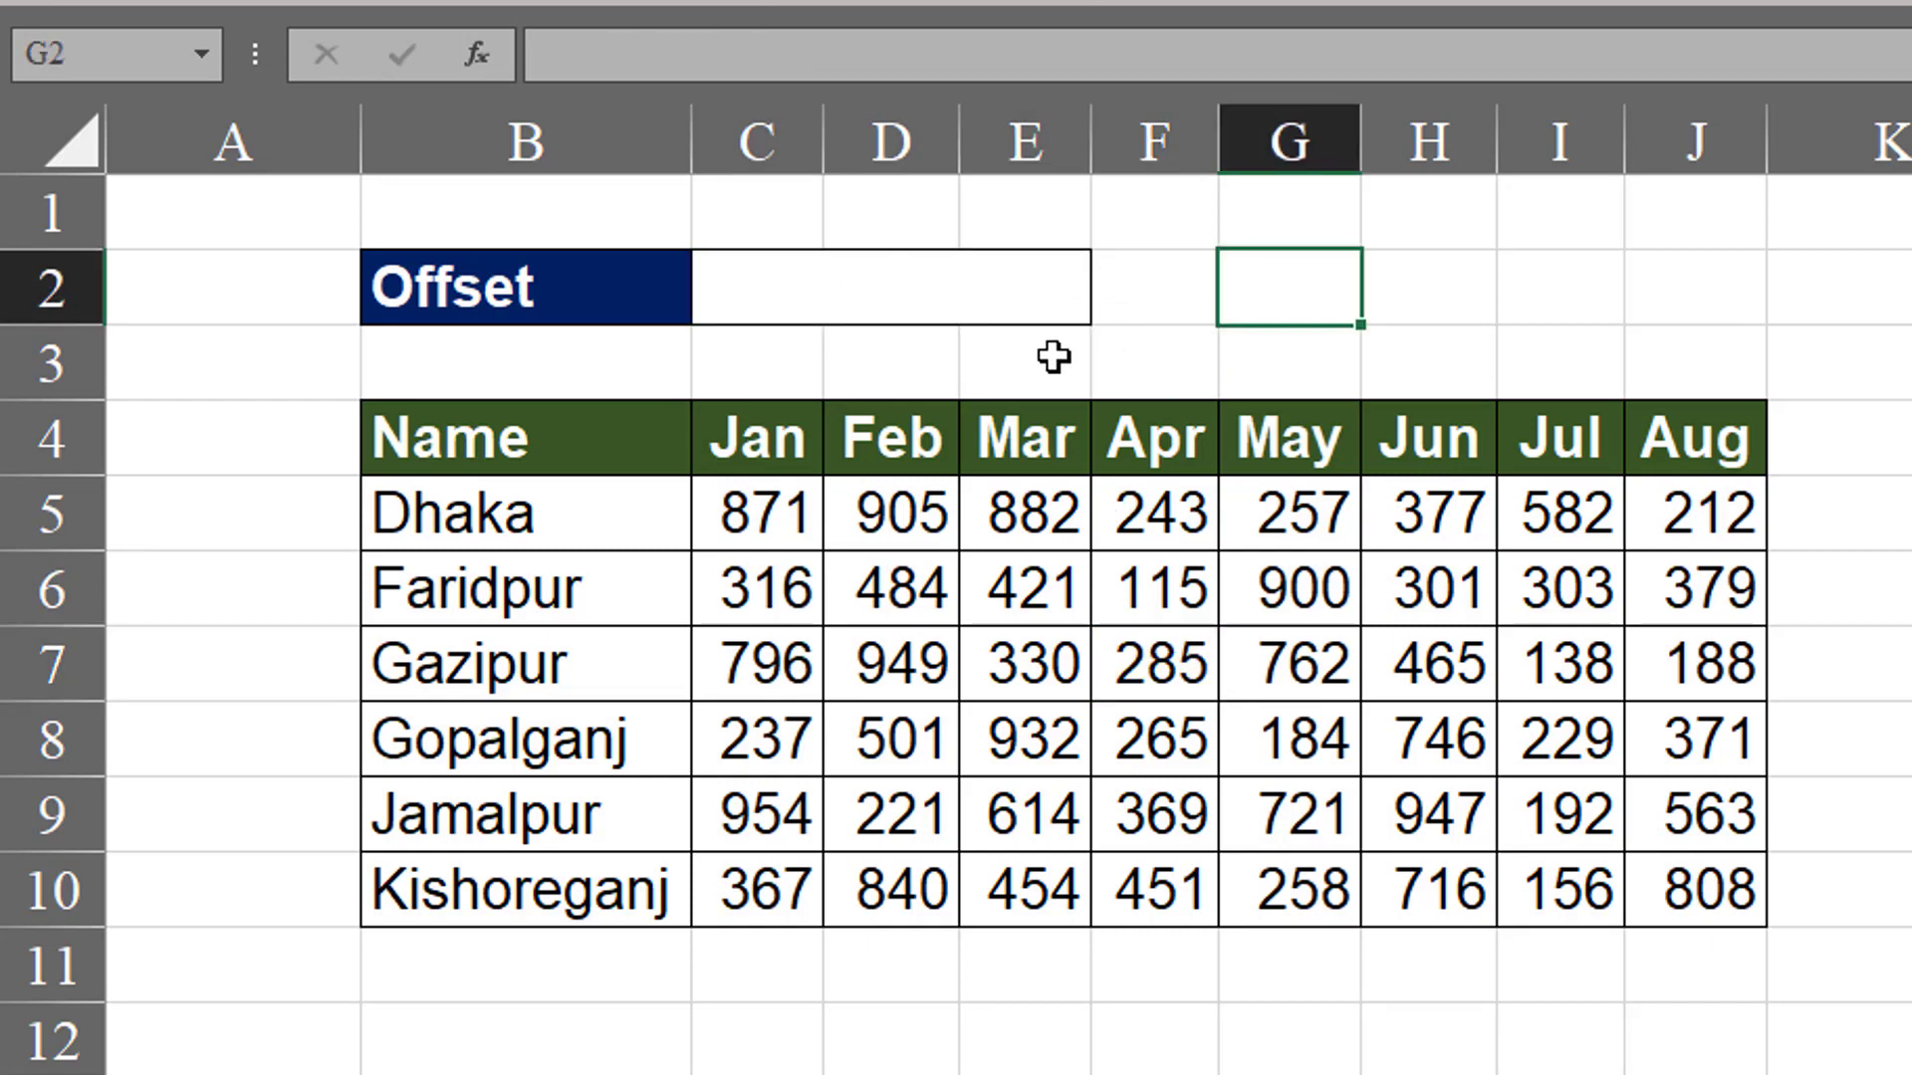
Write =OFFSET(B4,4,6,3,1) in cell C2, using the Name header as reference with a height of 3 and width of 1.
left_click(944, 309)
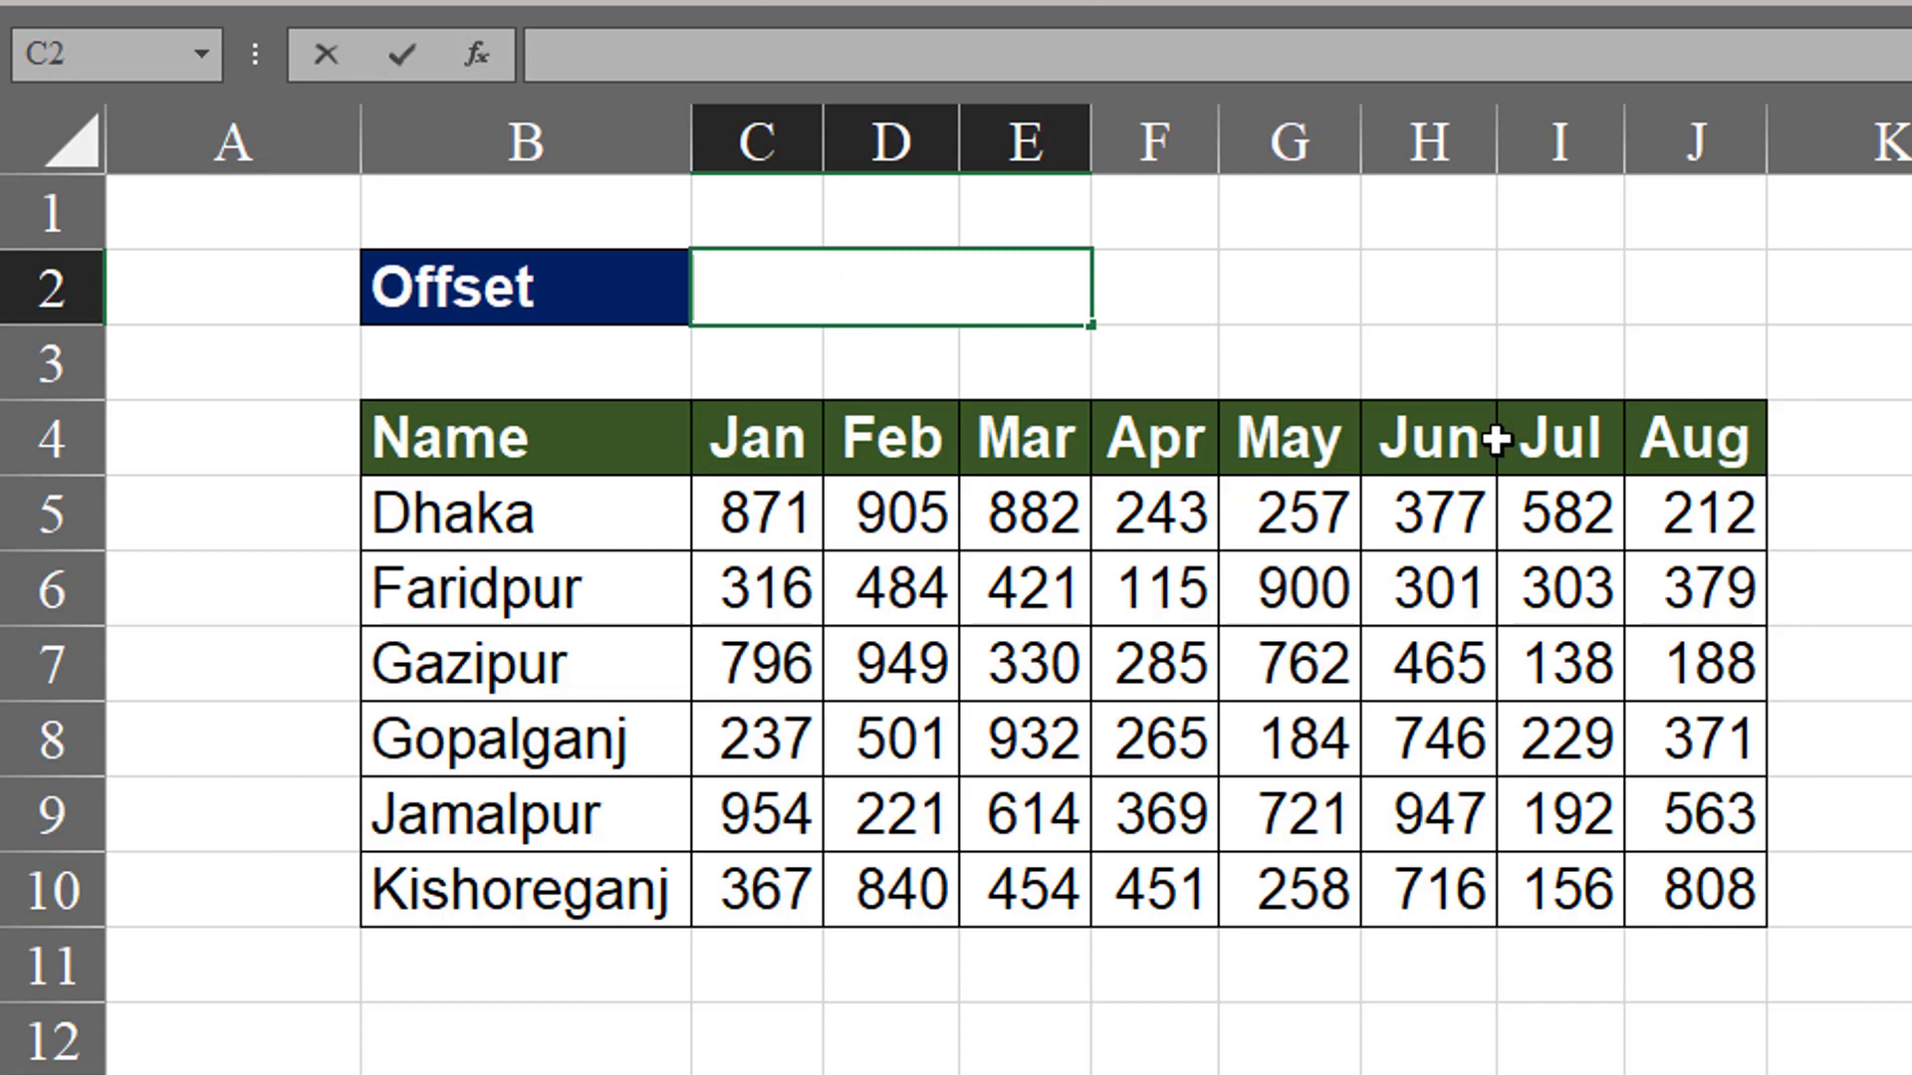
type("=")
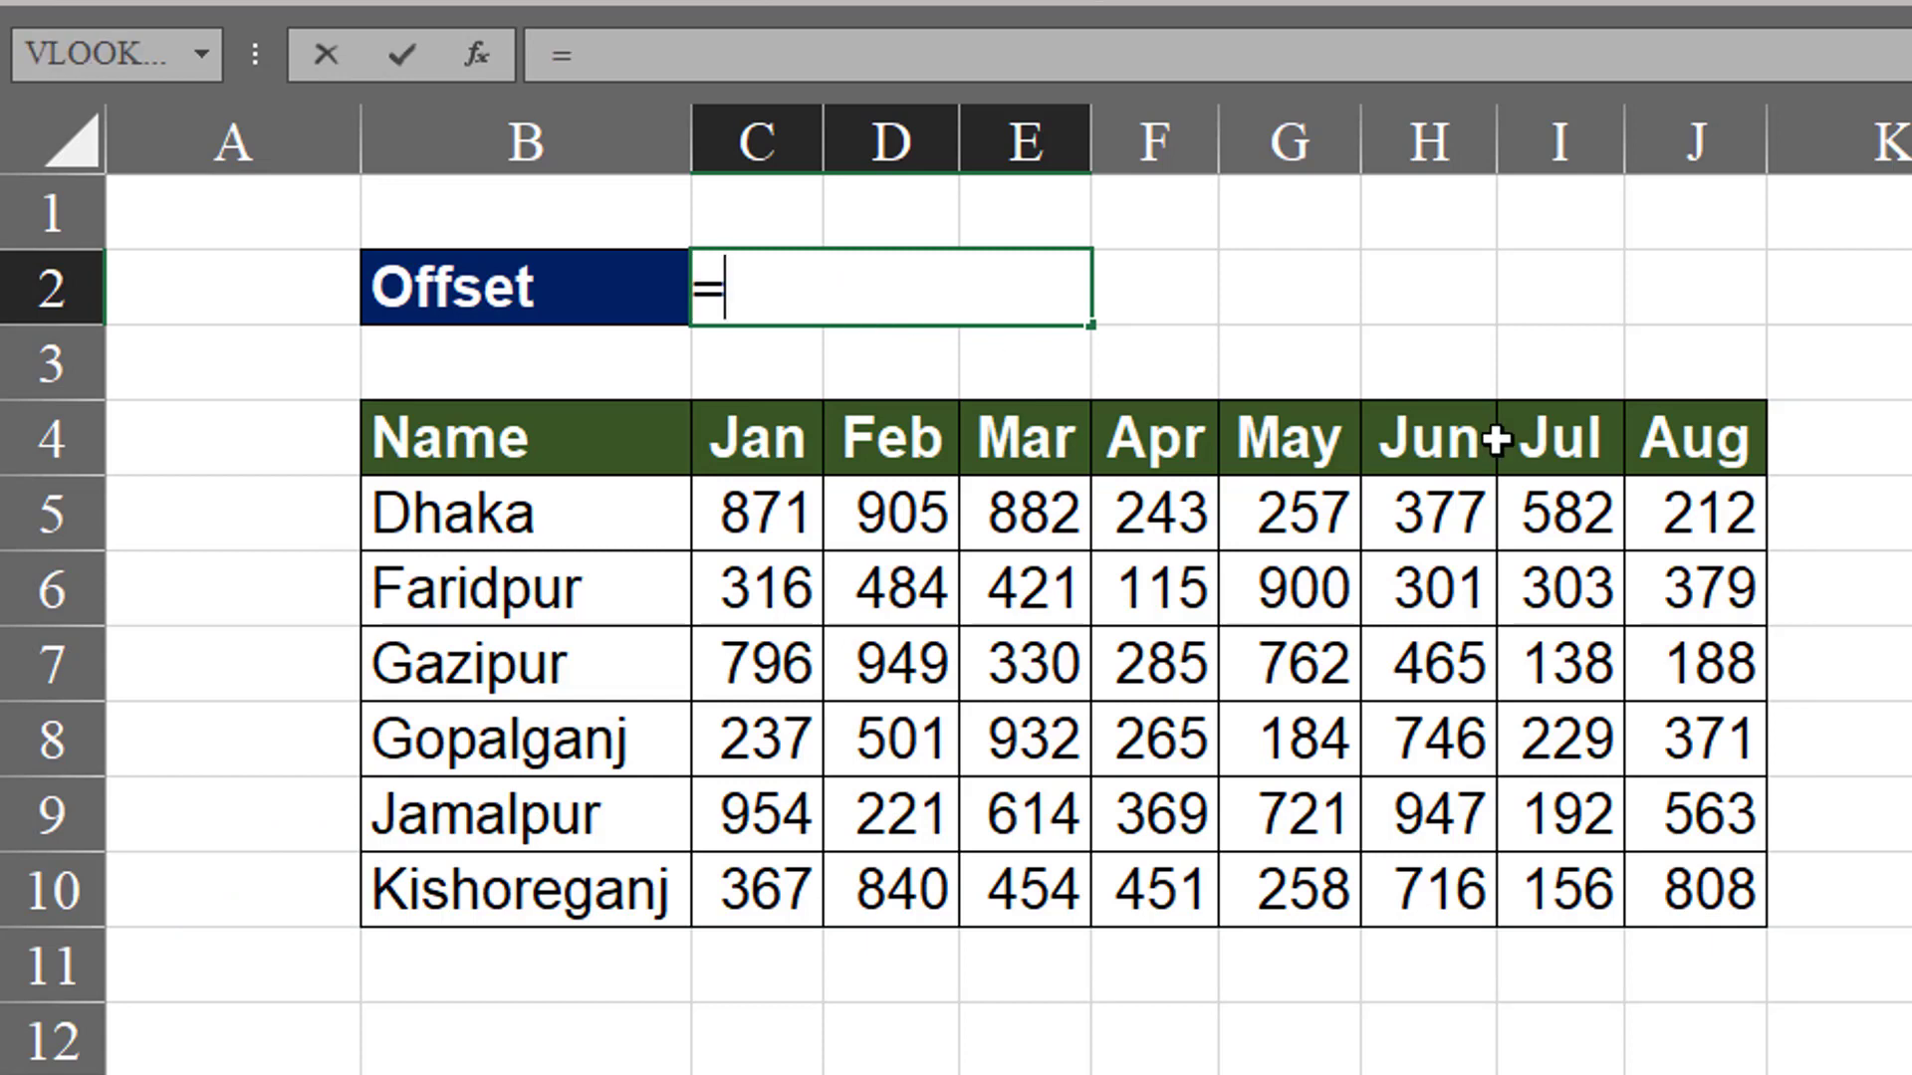
type("of")
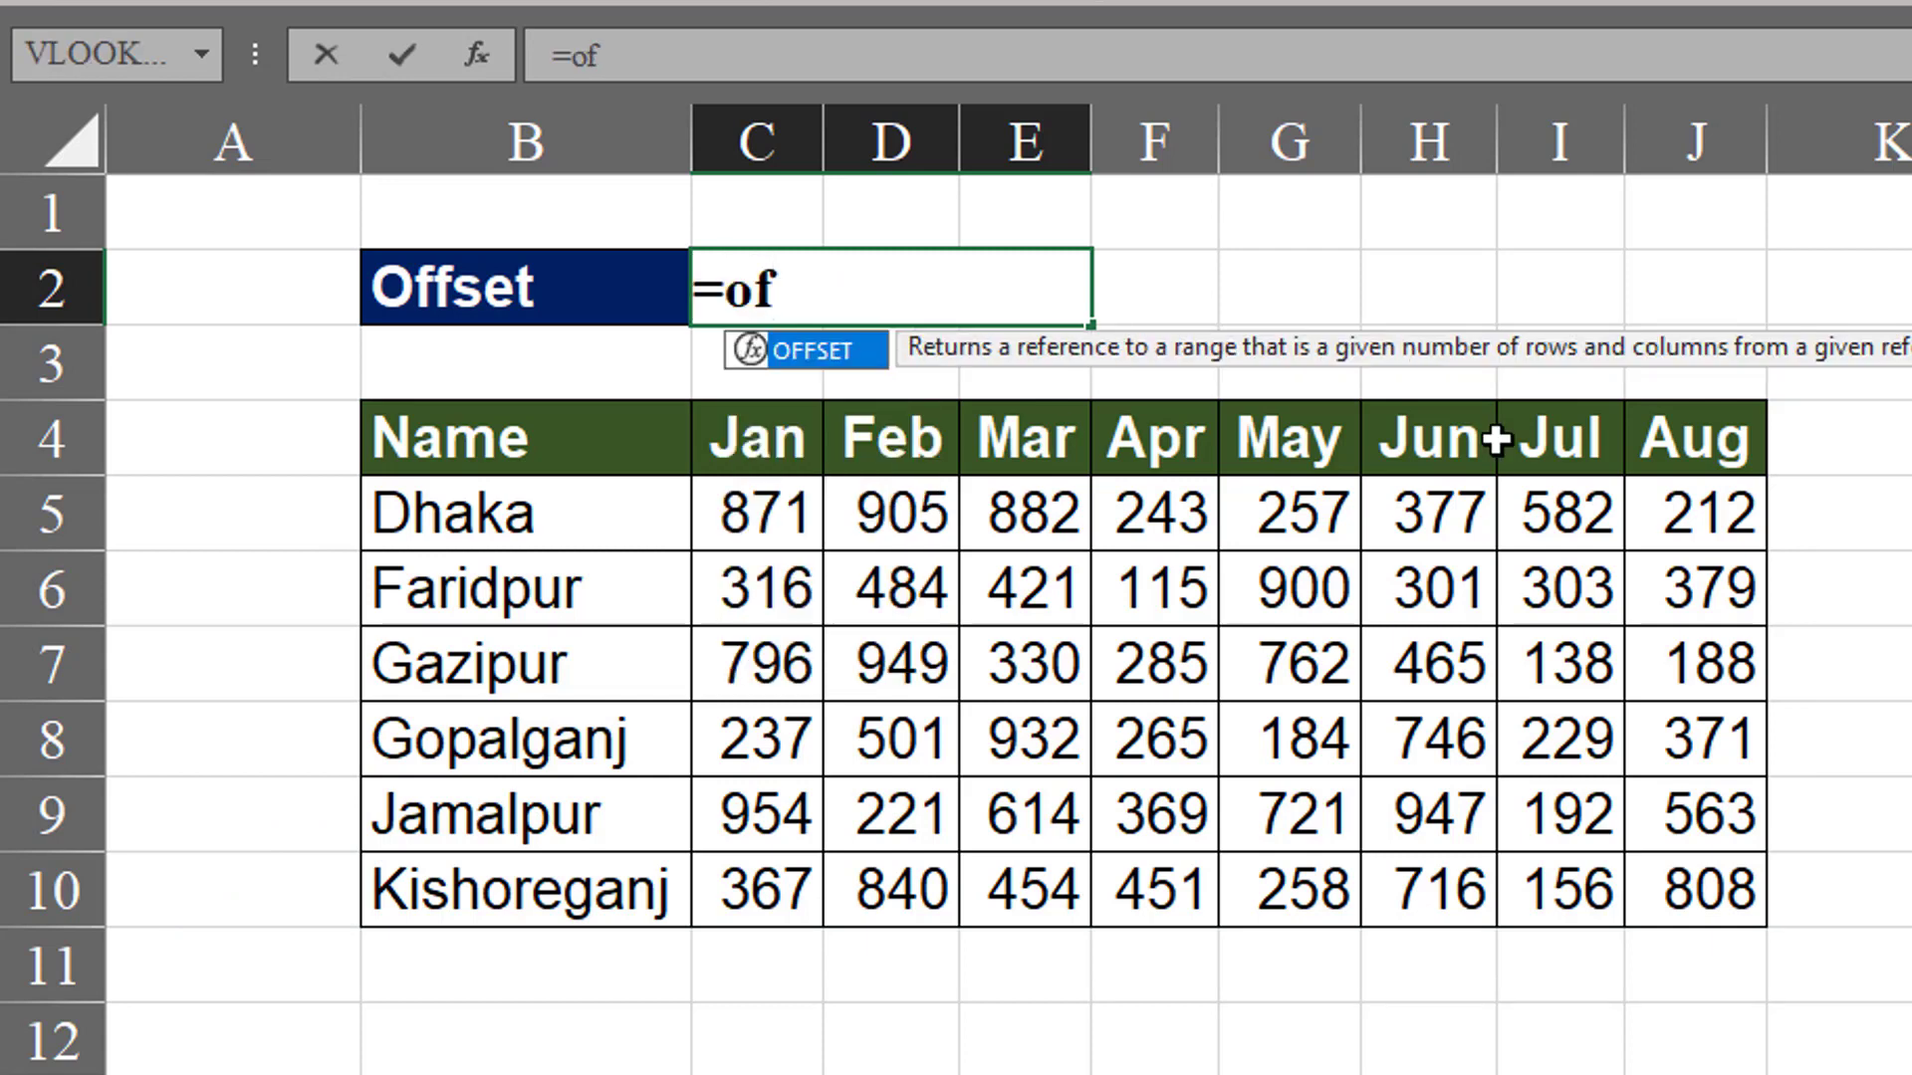
double_click(835, 356)
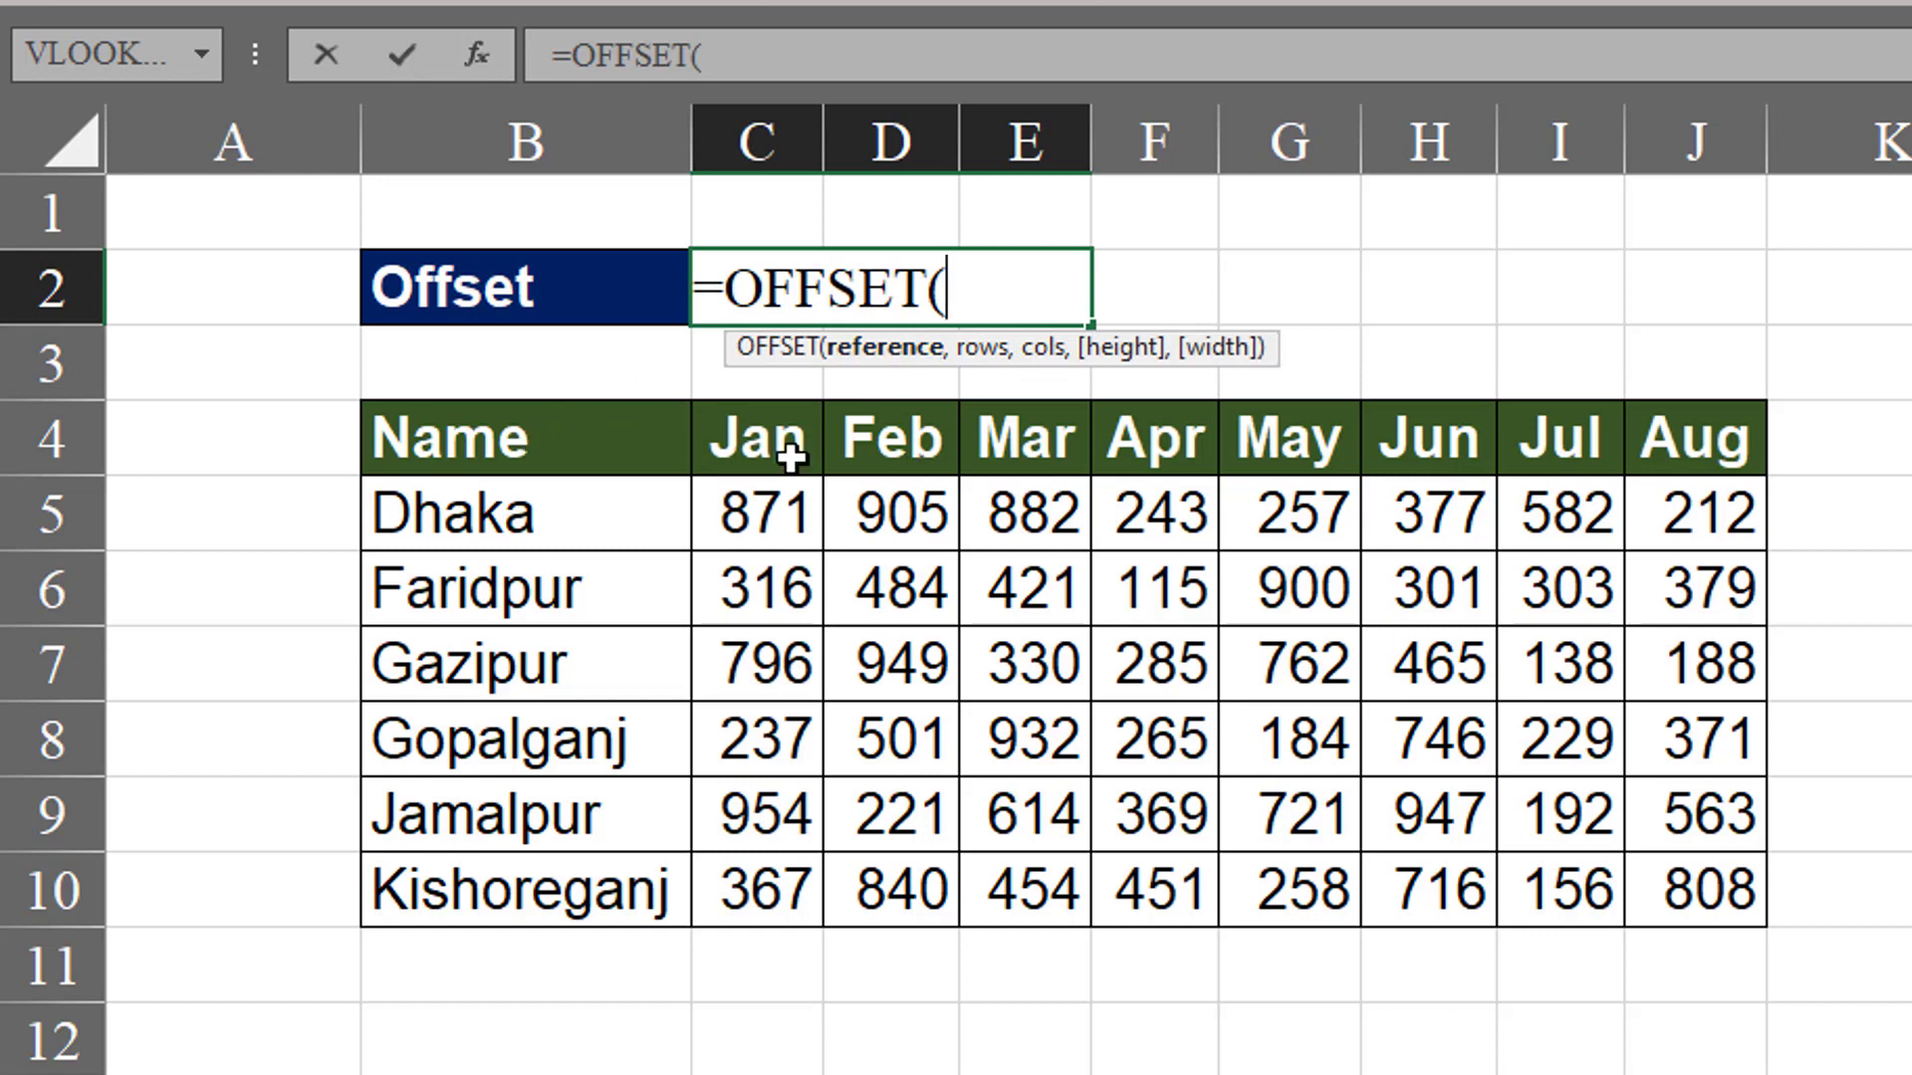
left_click(546, 433)
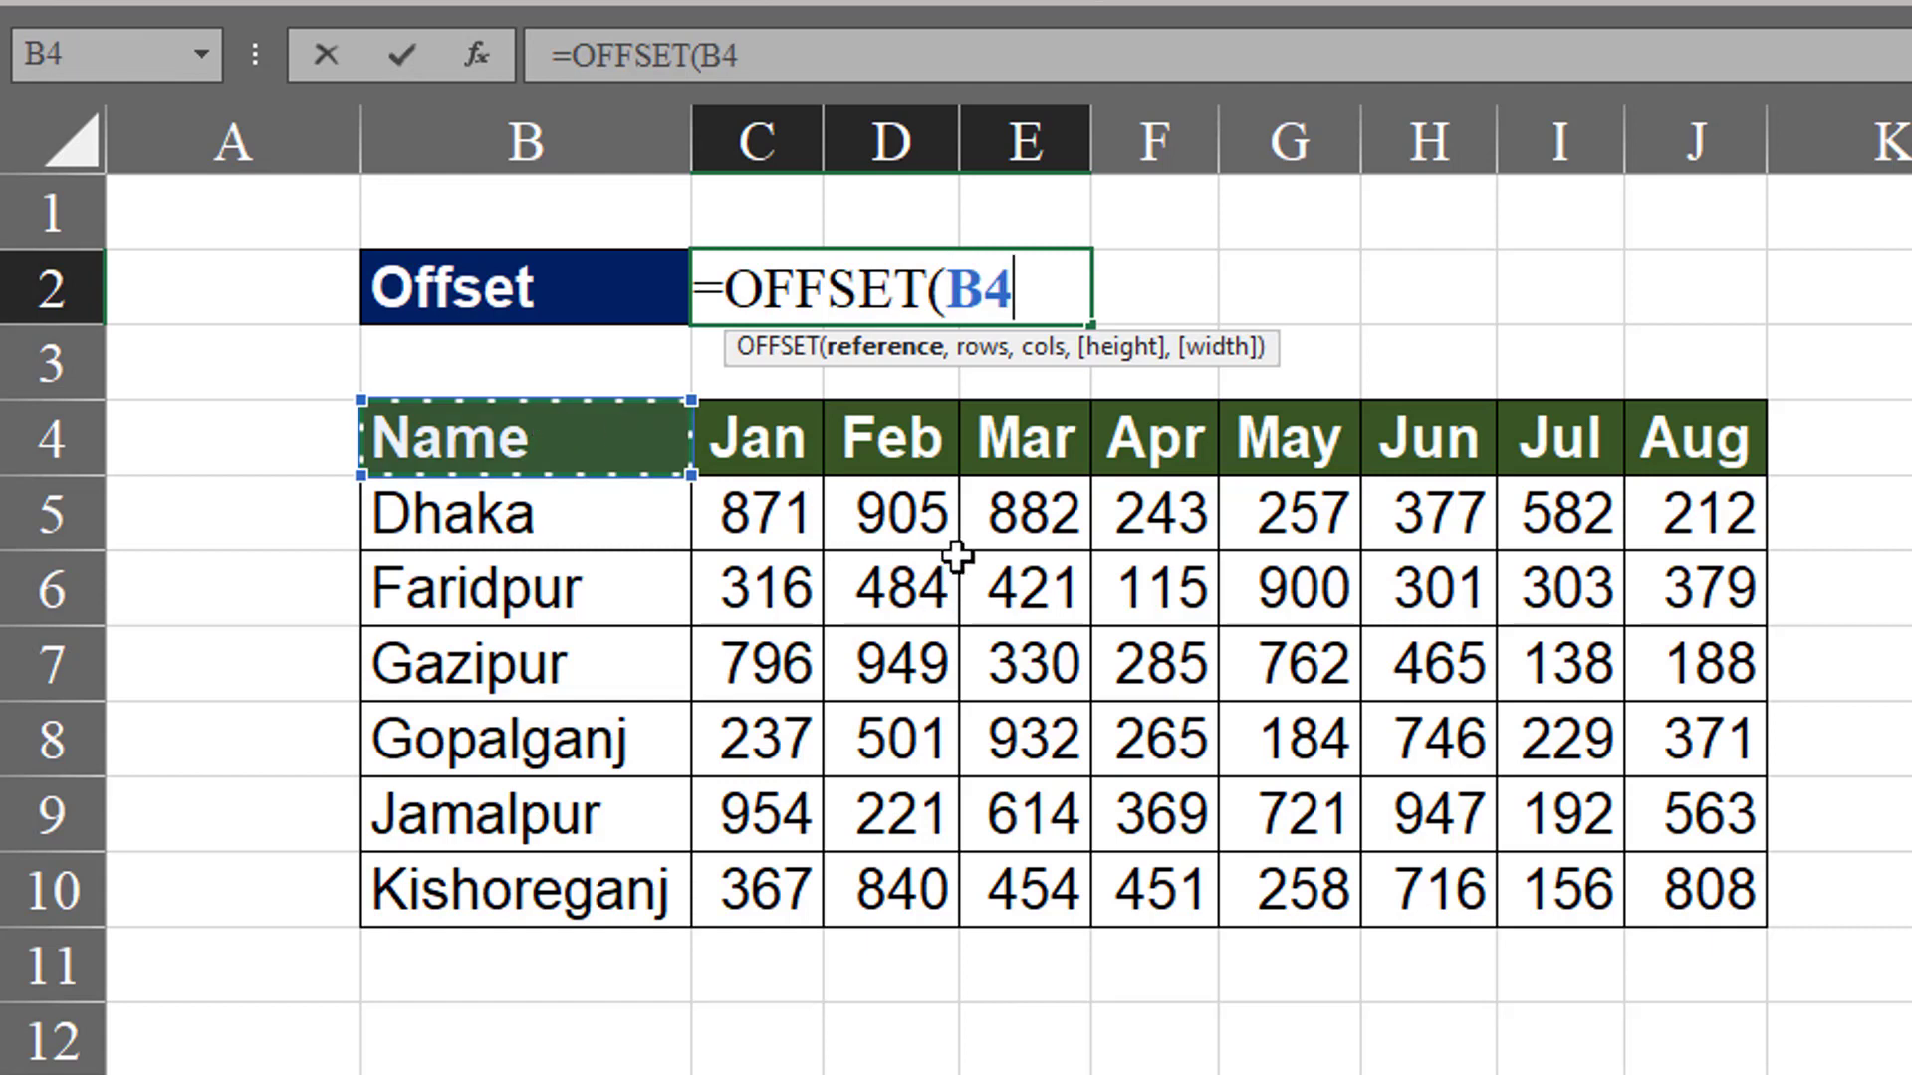
type(",")
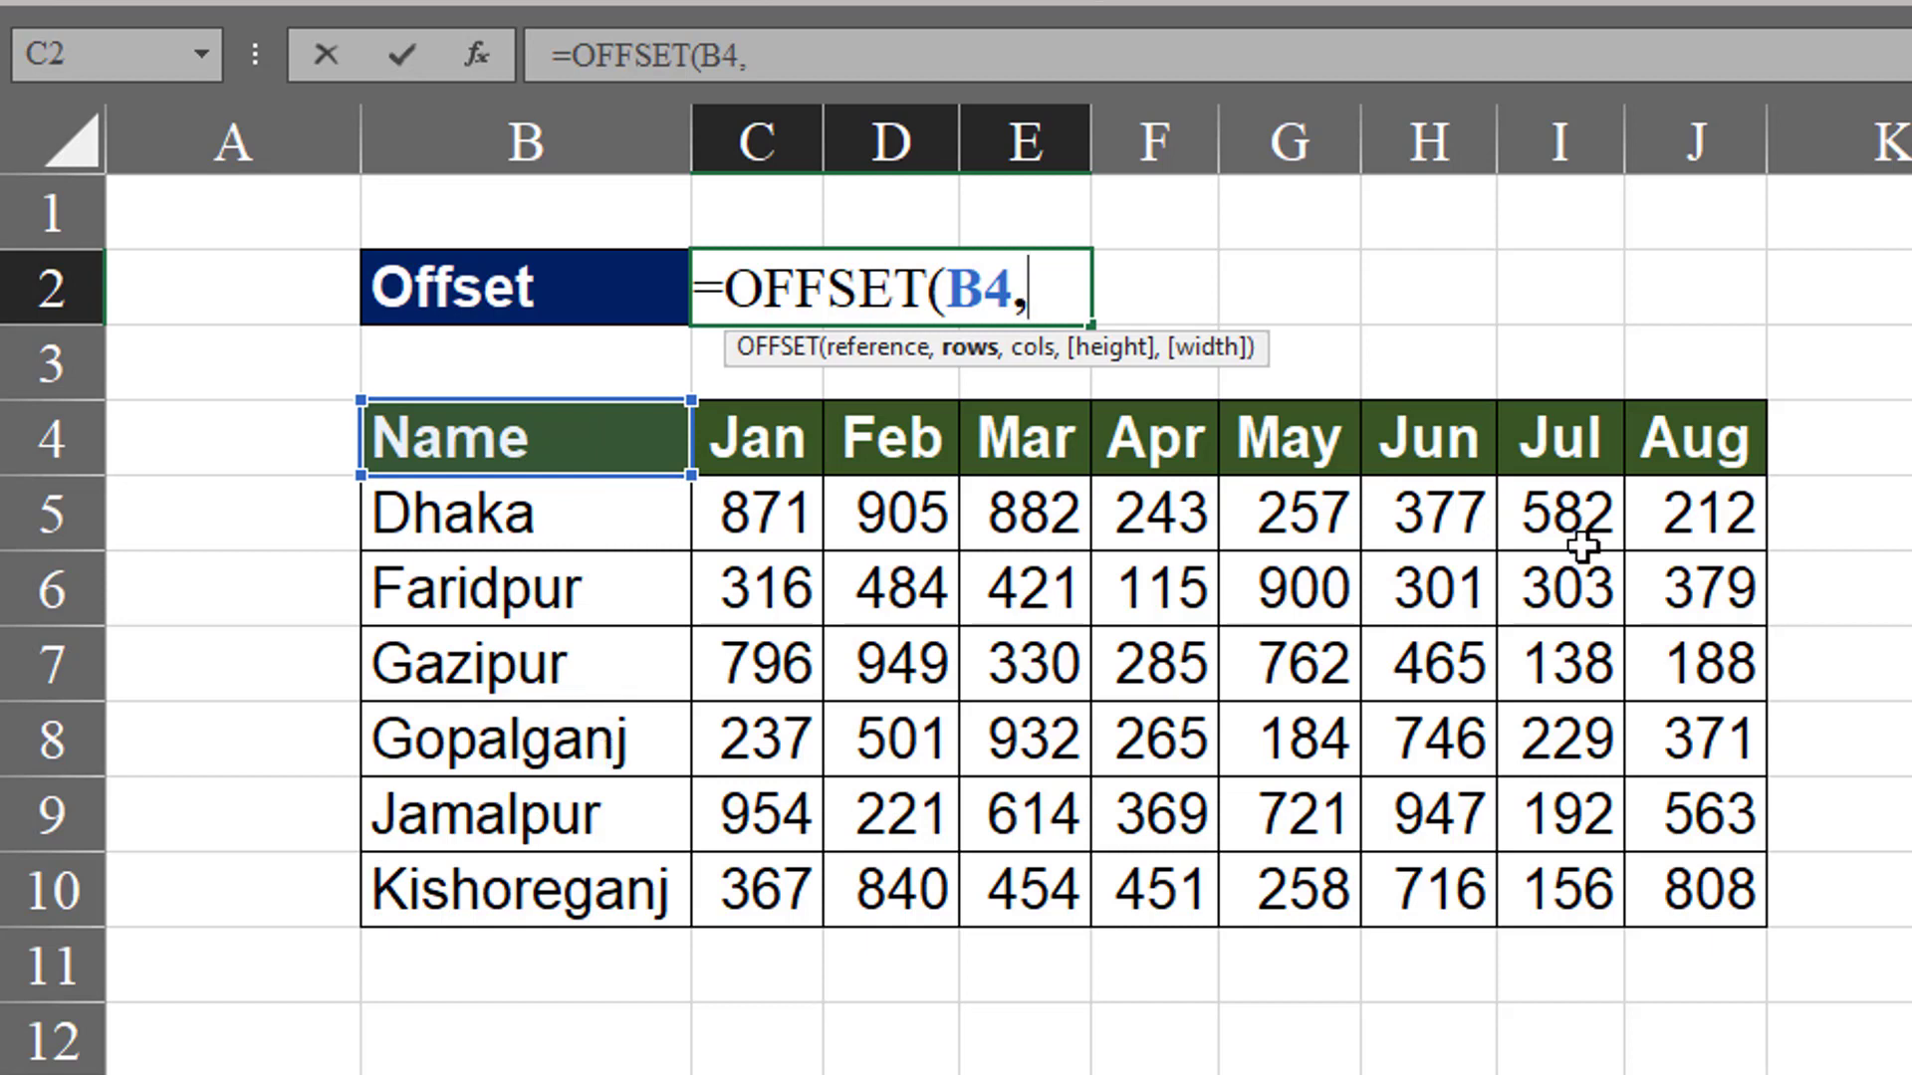
type("4,")
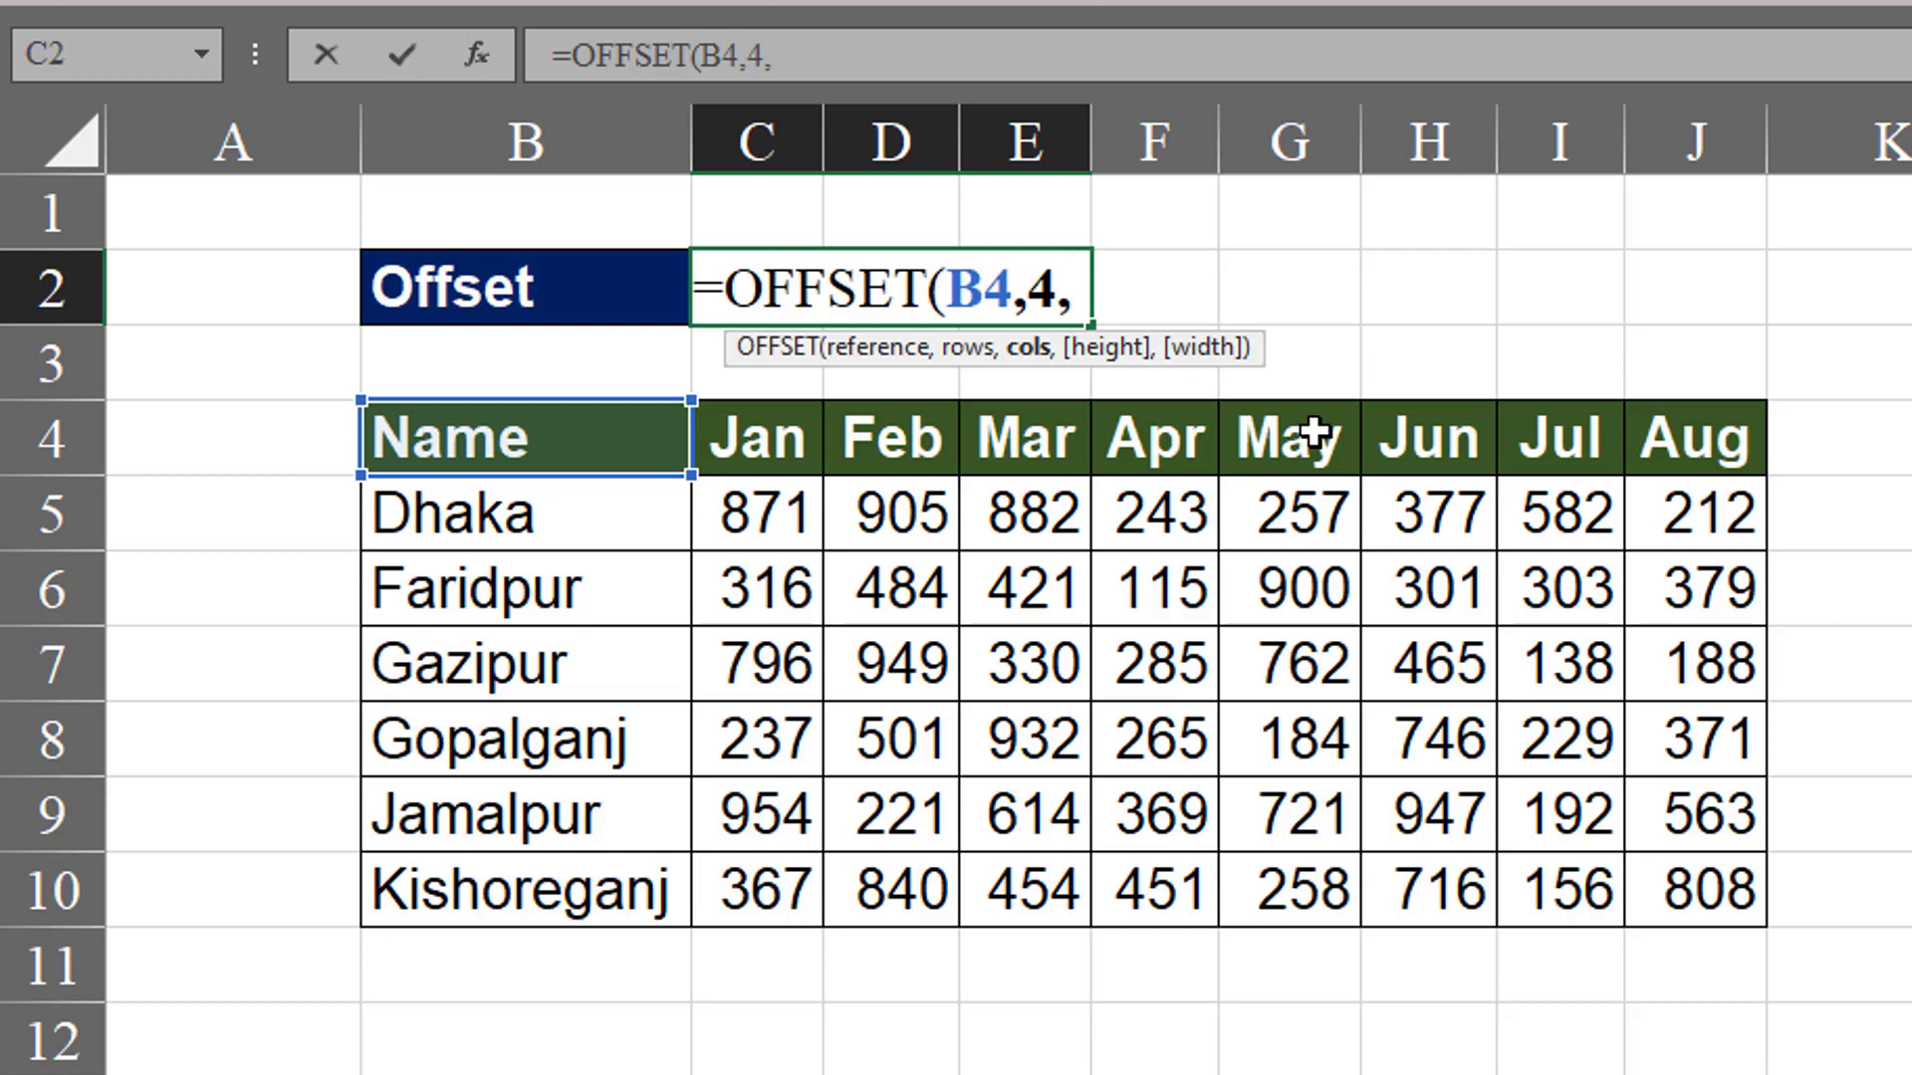
type("6")
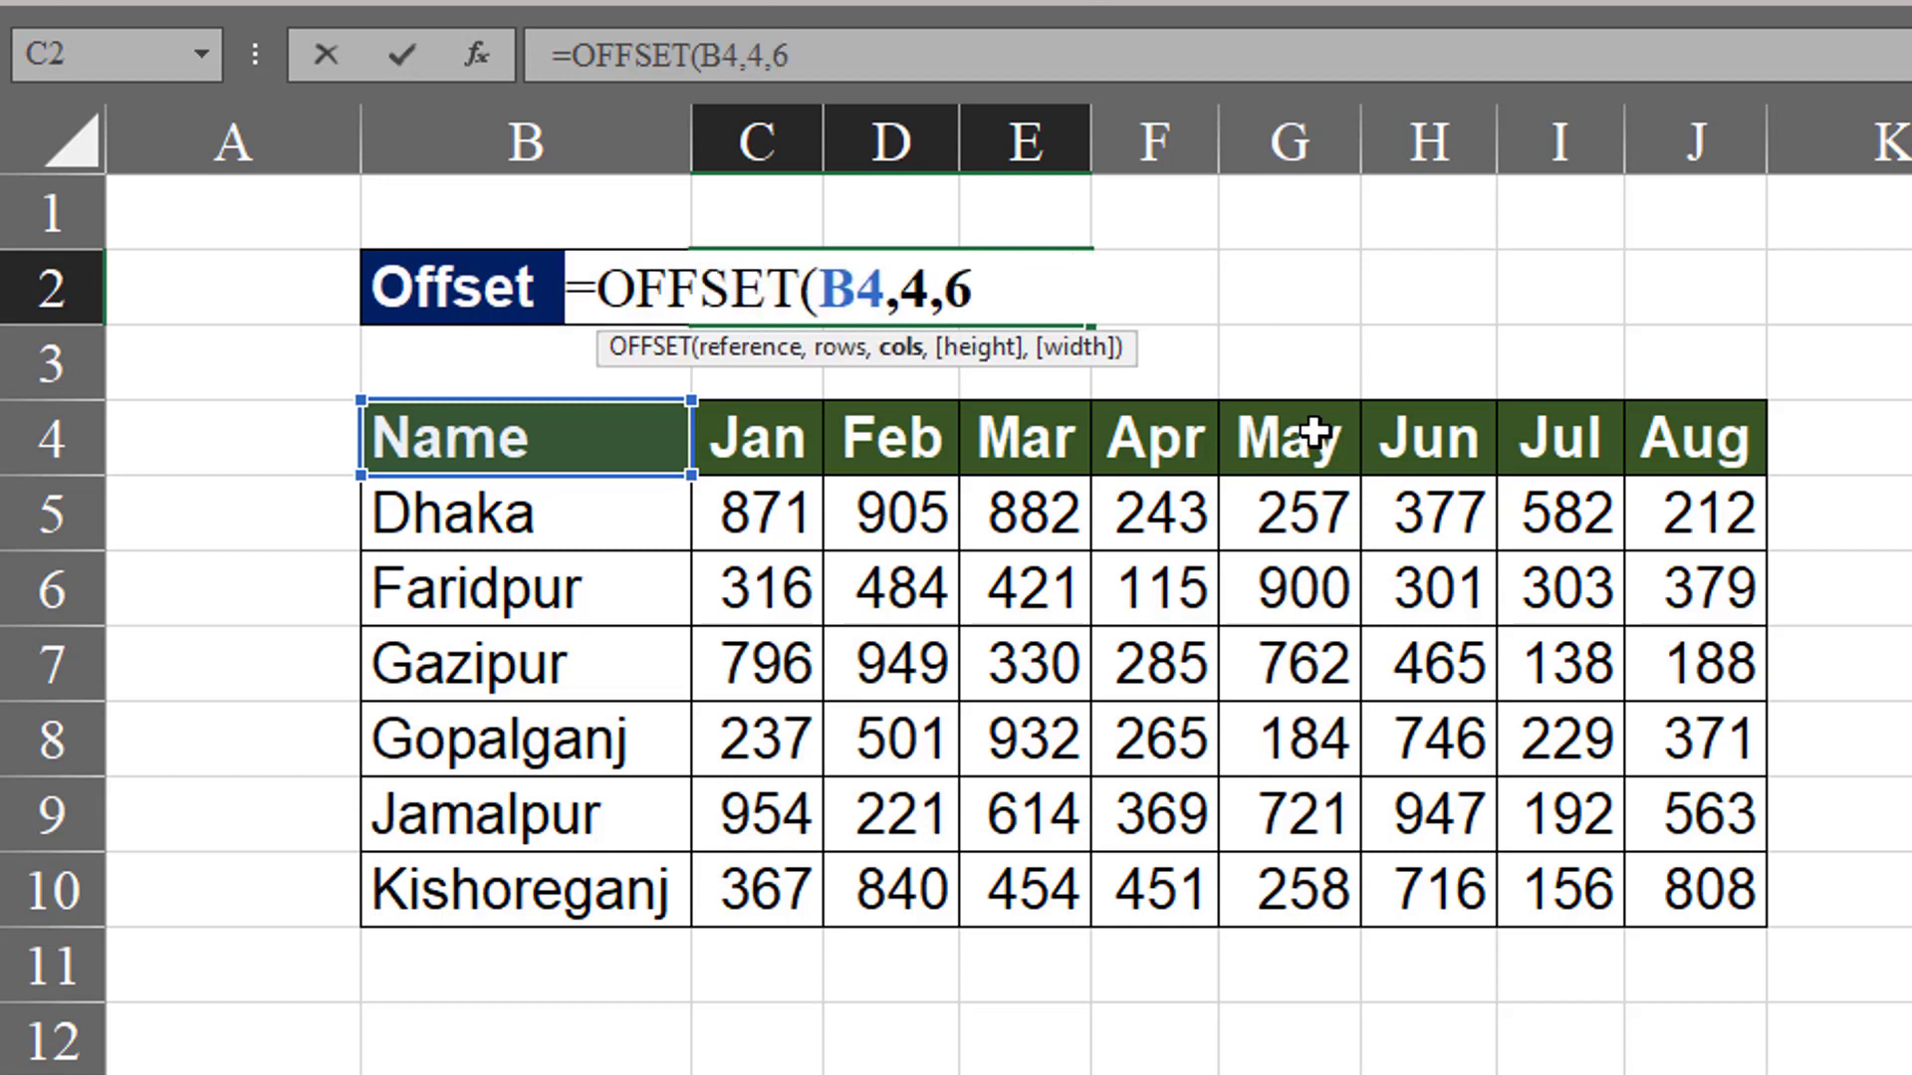
type(",")
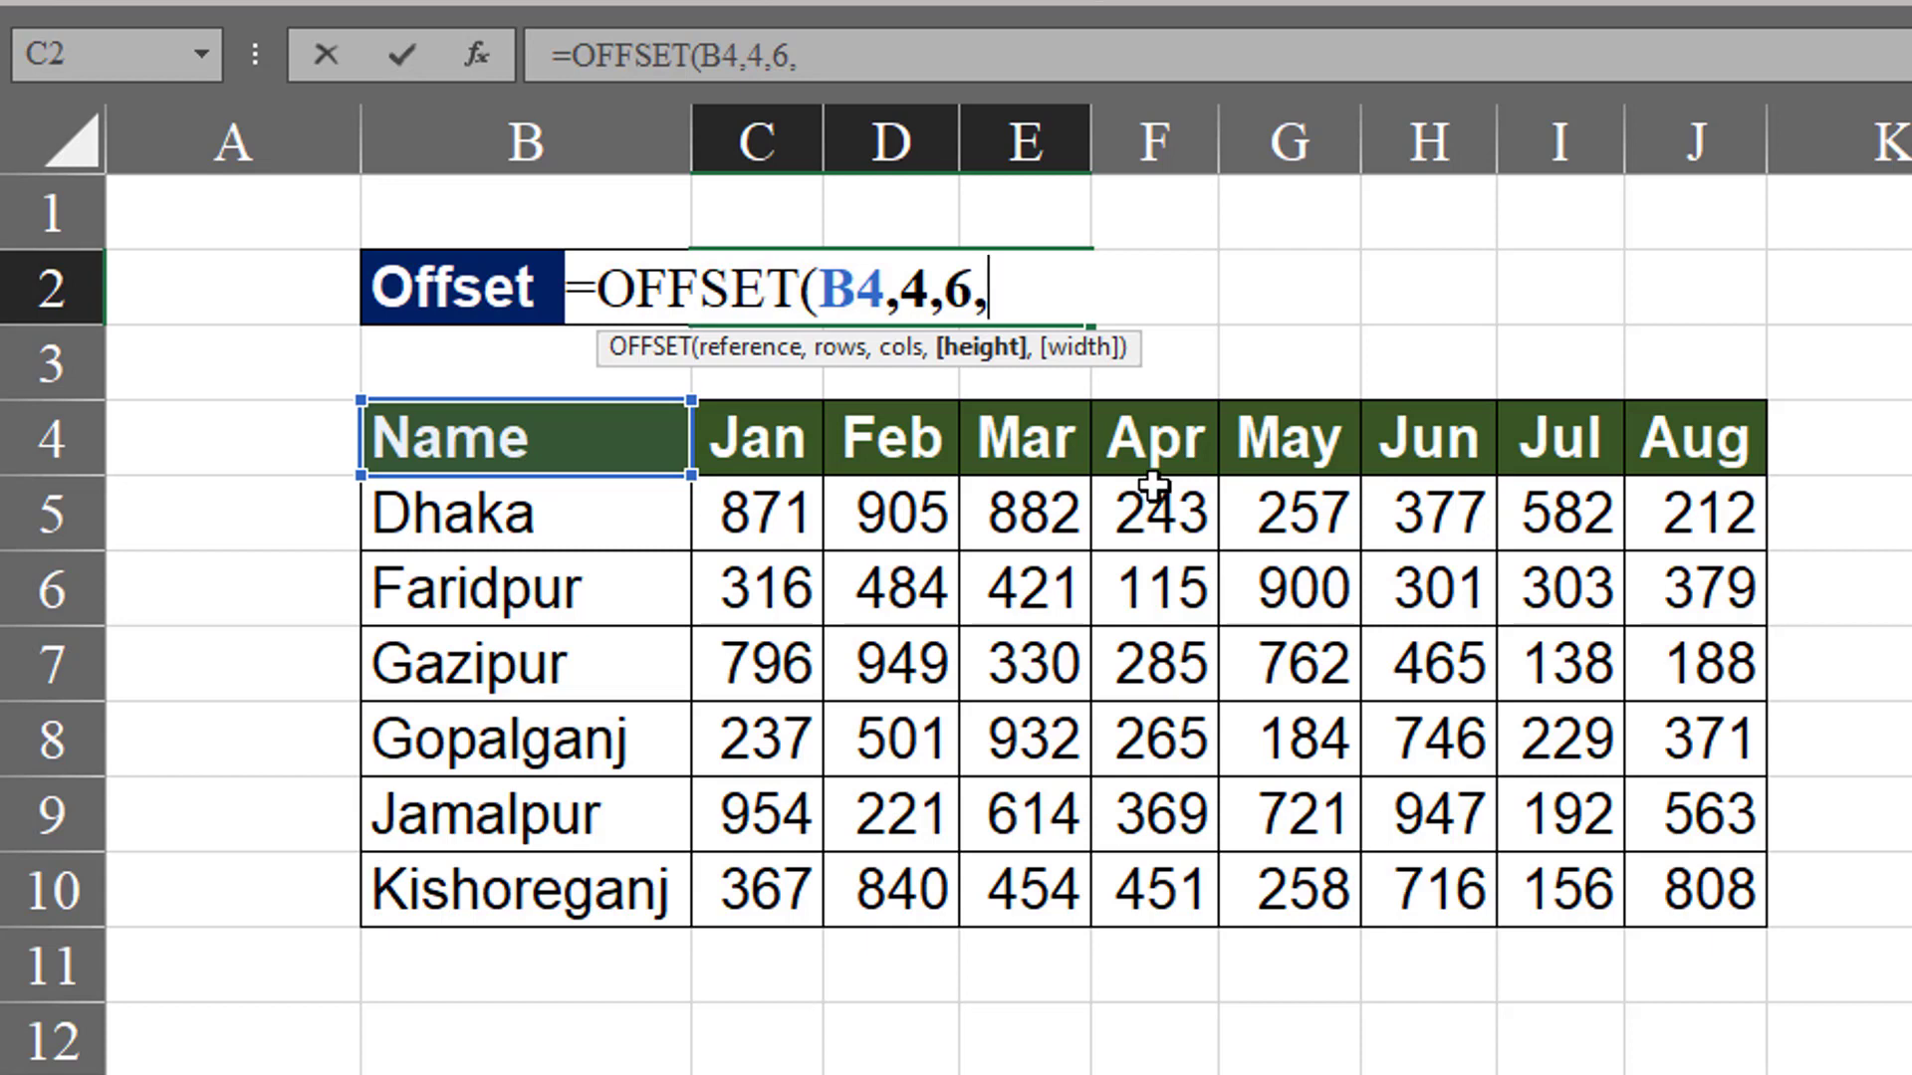
type("3,")
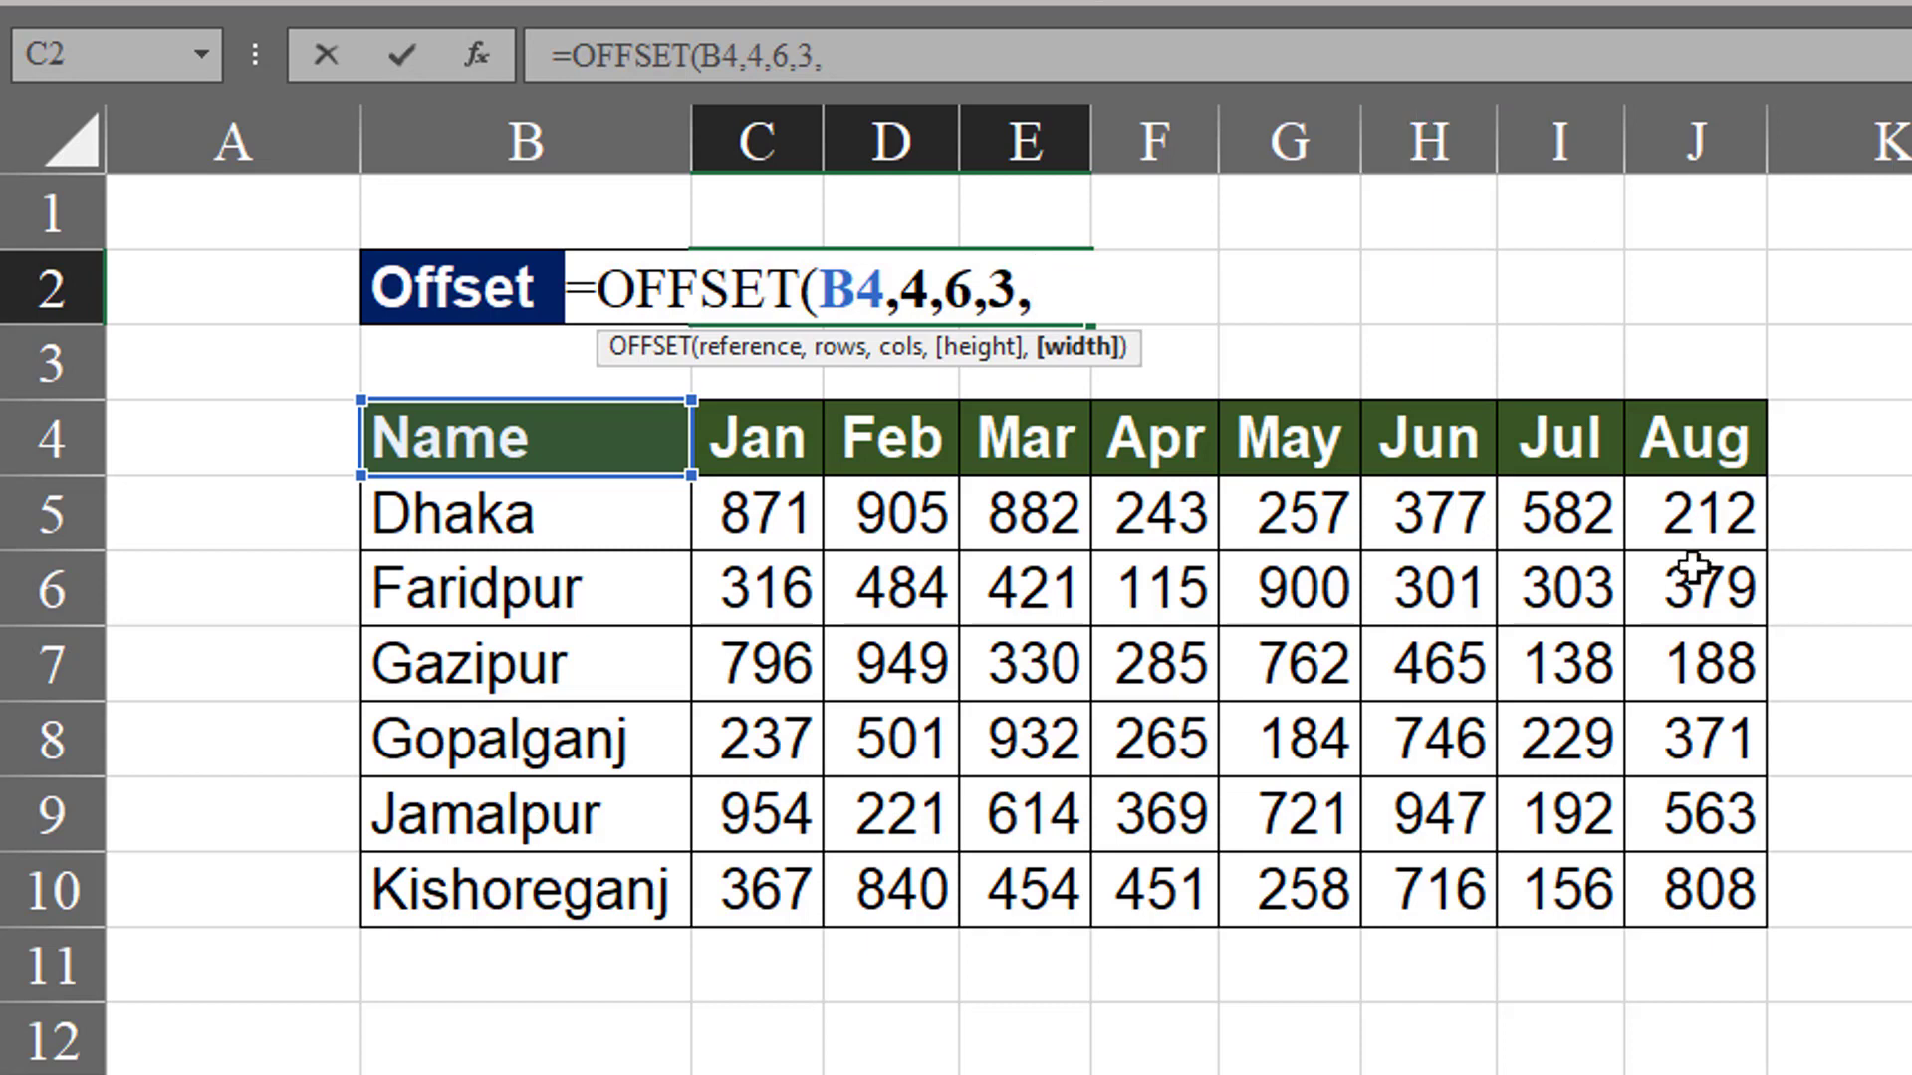
type("1)")
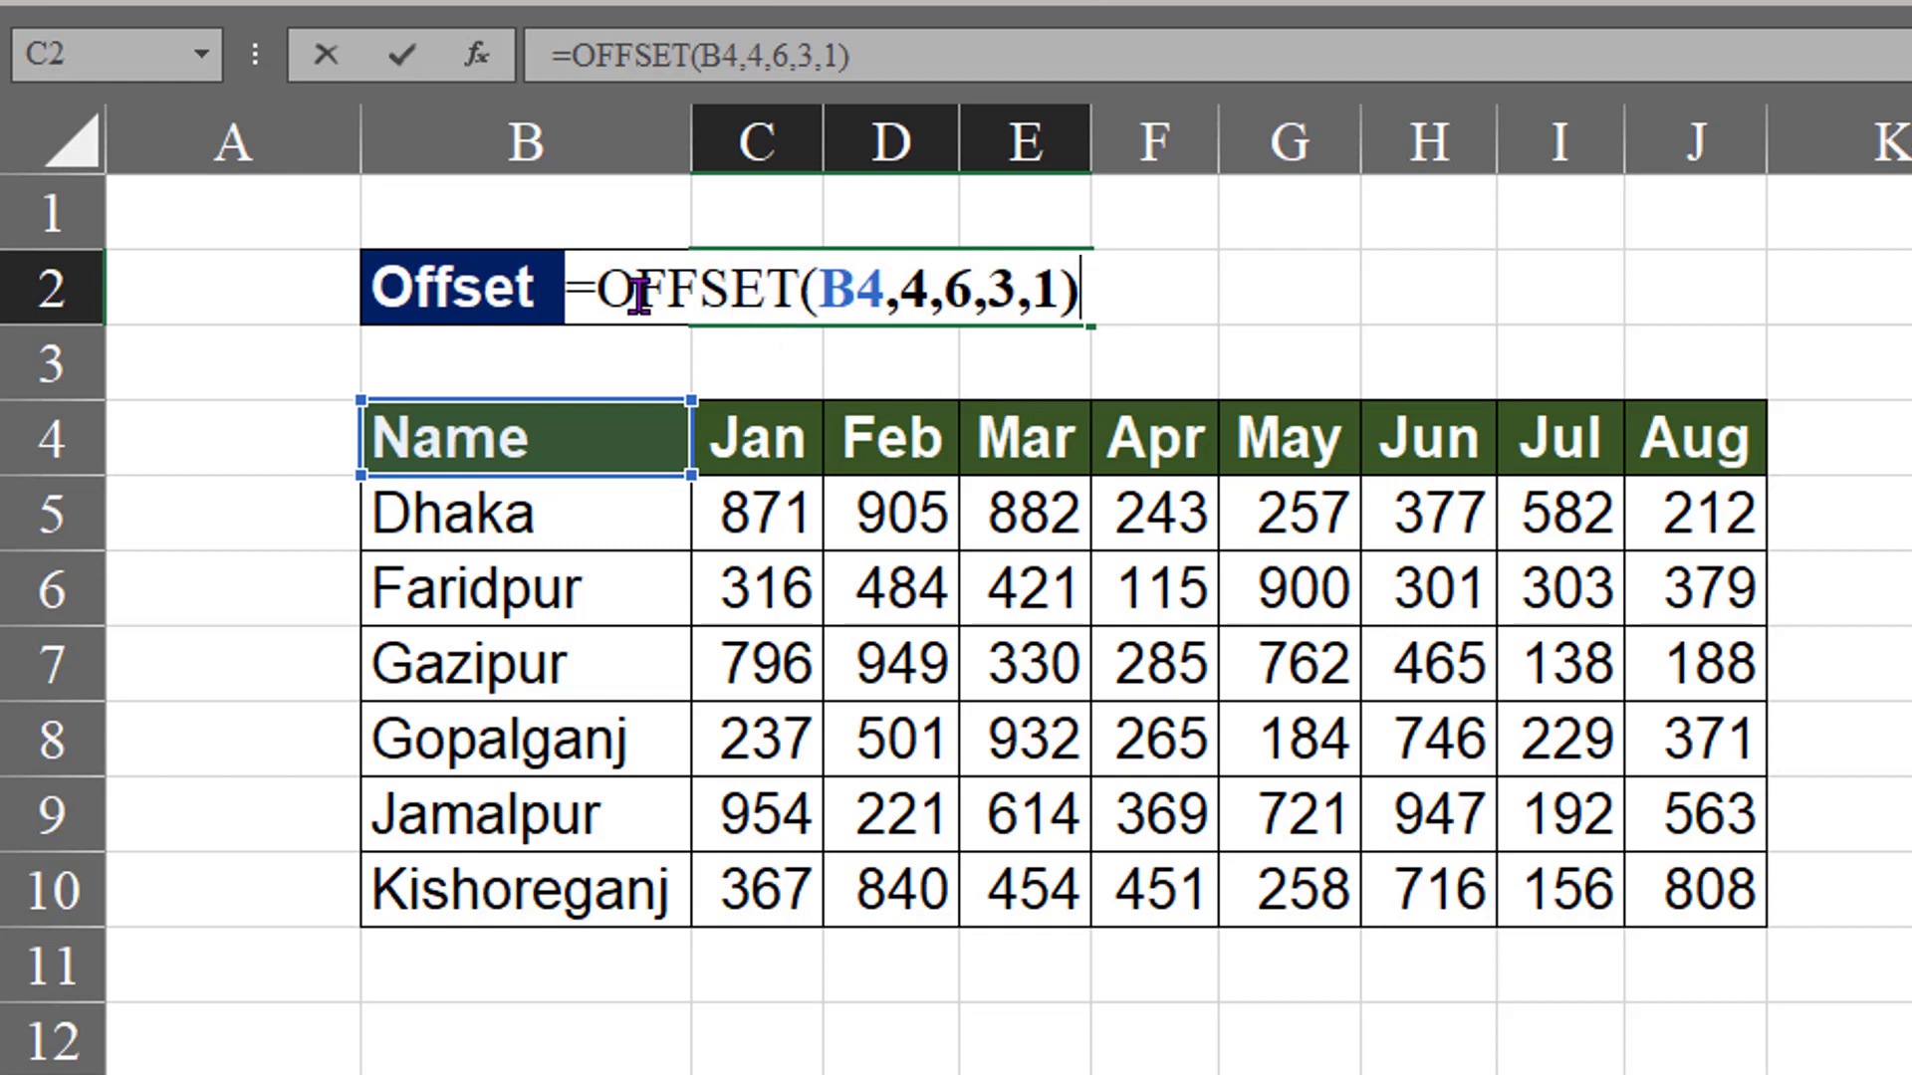
Wrap the OFFSET expression in C2 in SUM to total the July values from Gopalganj to Kishoreganj, and commit the formula.
left_click_drag(597, 291, 1068, 291)
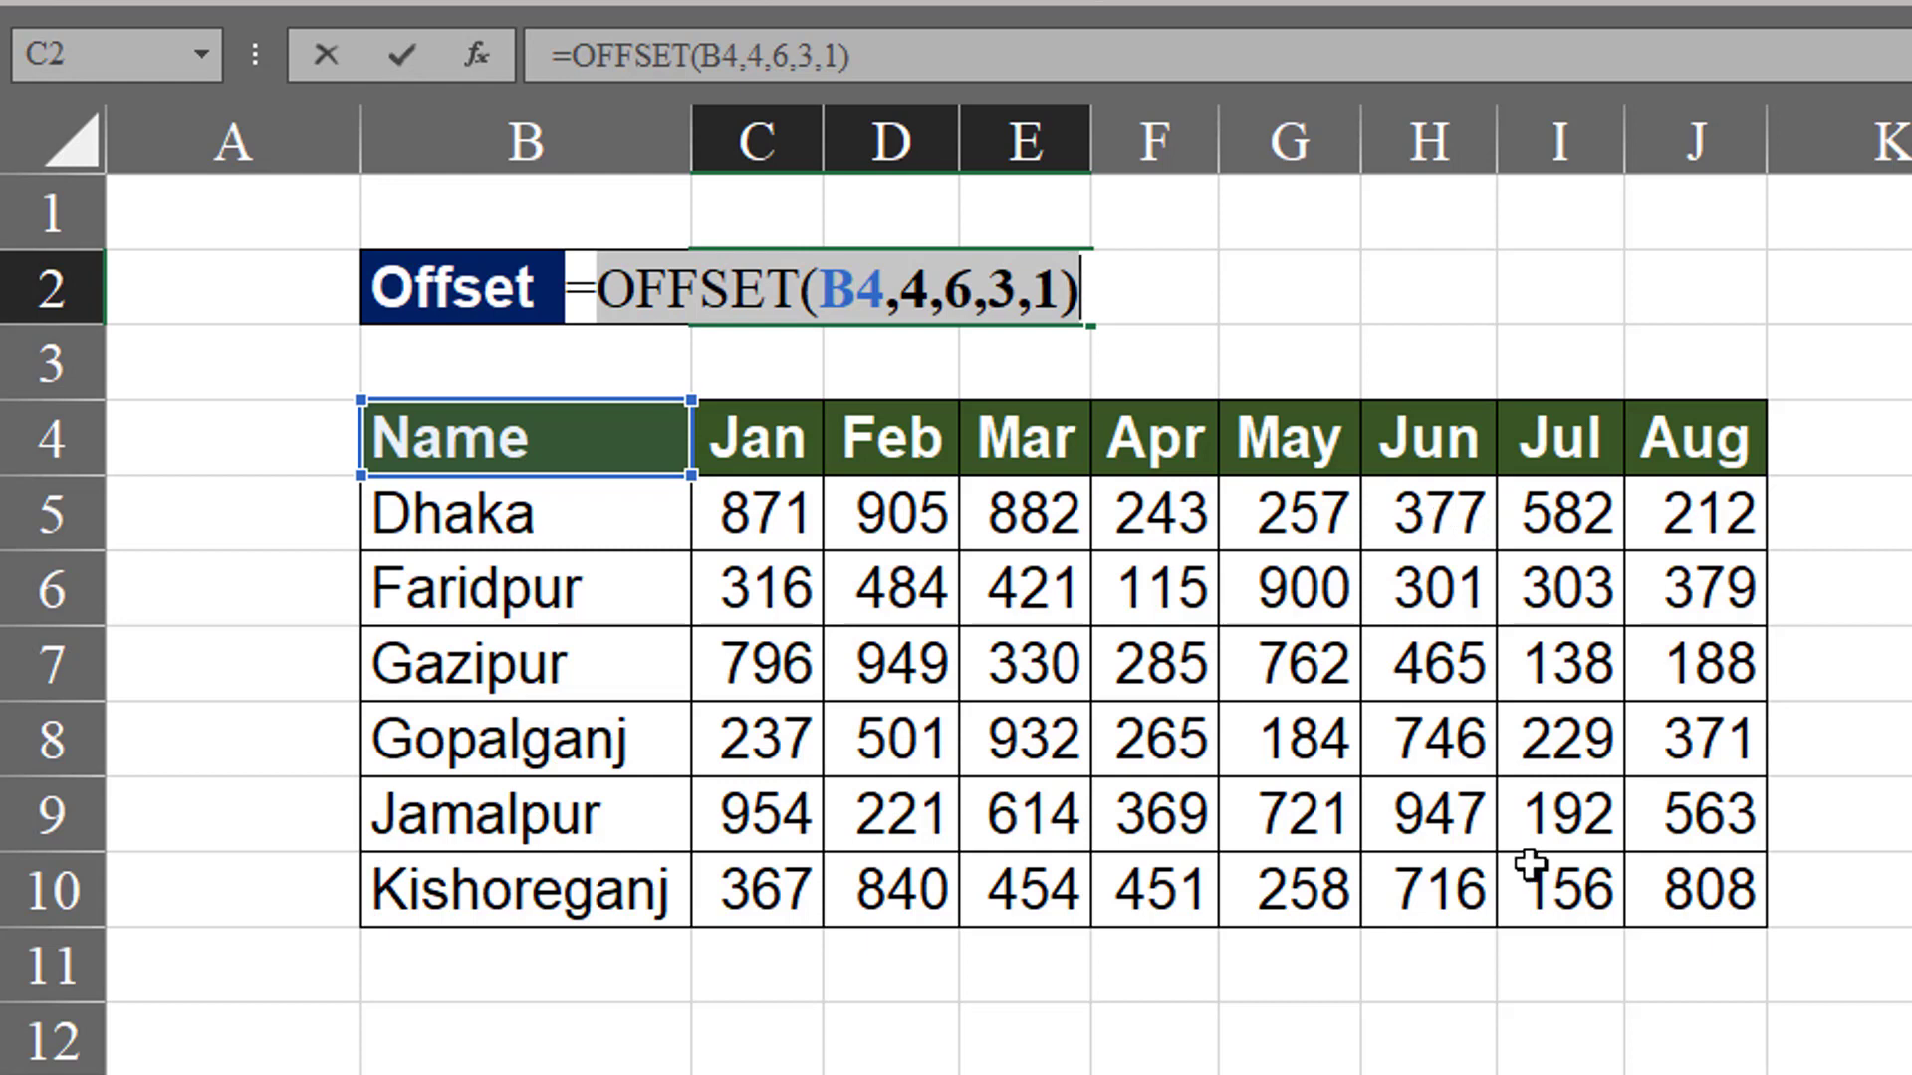
left_click(598, 284)
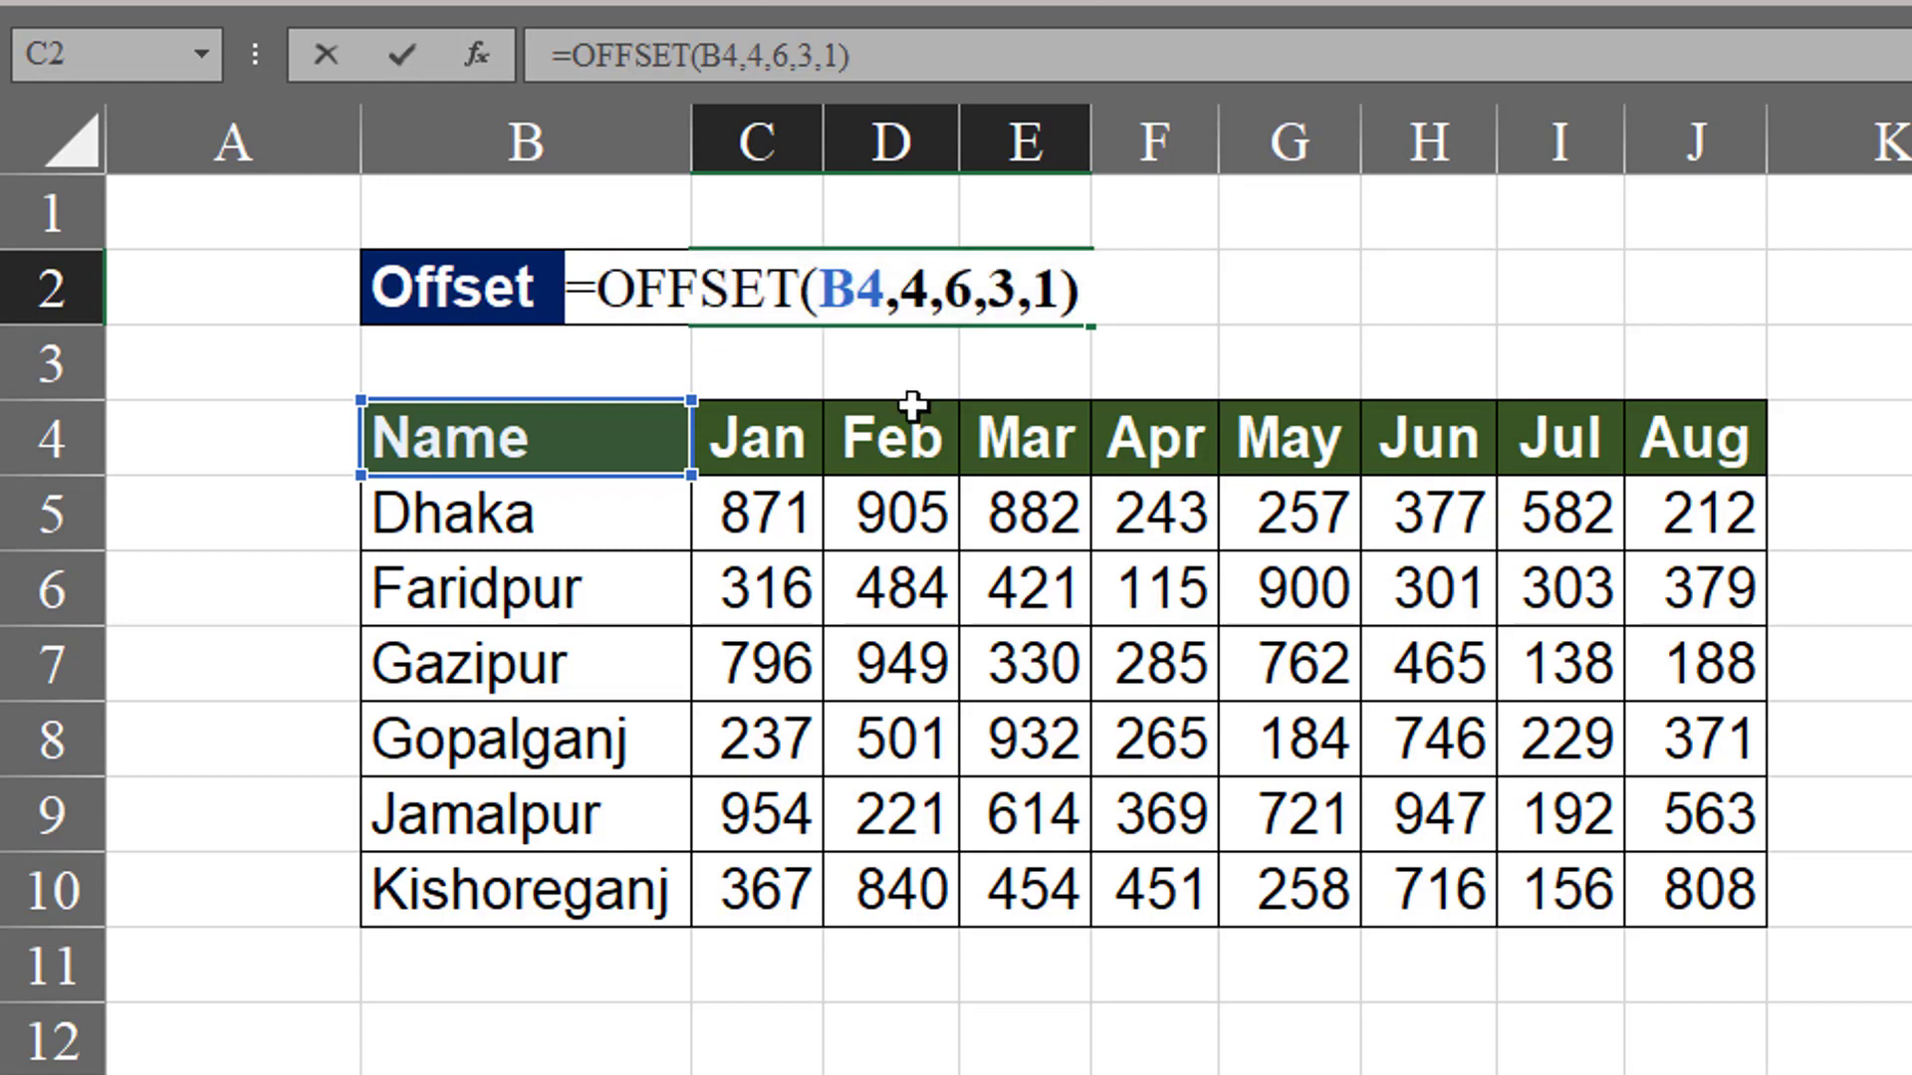
type("sum(")
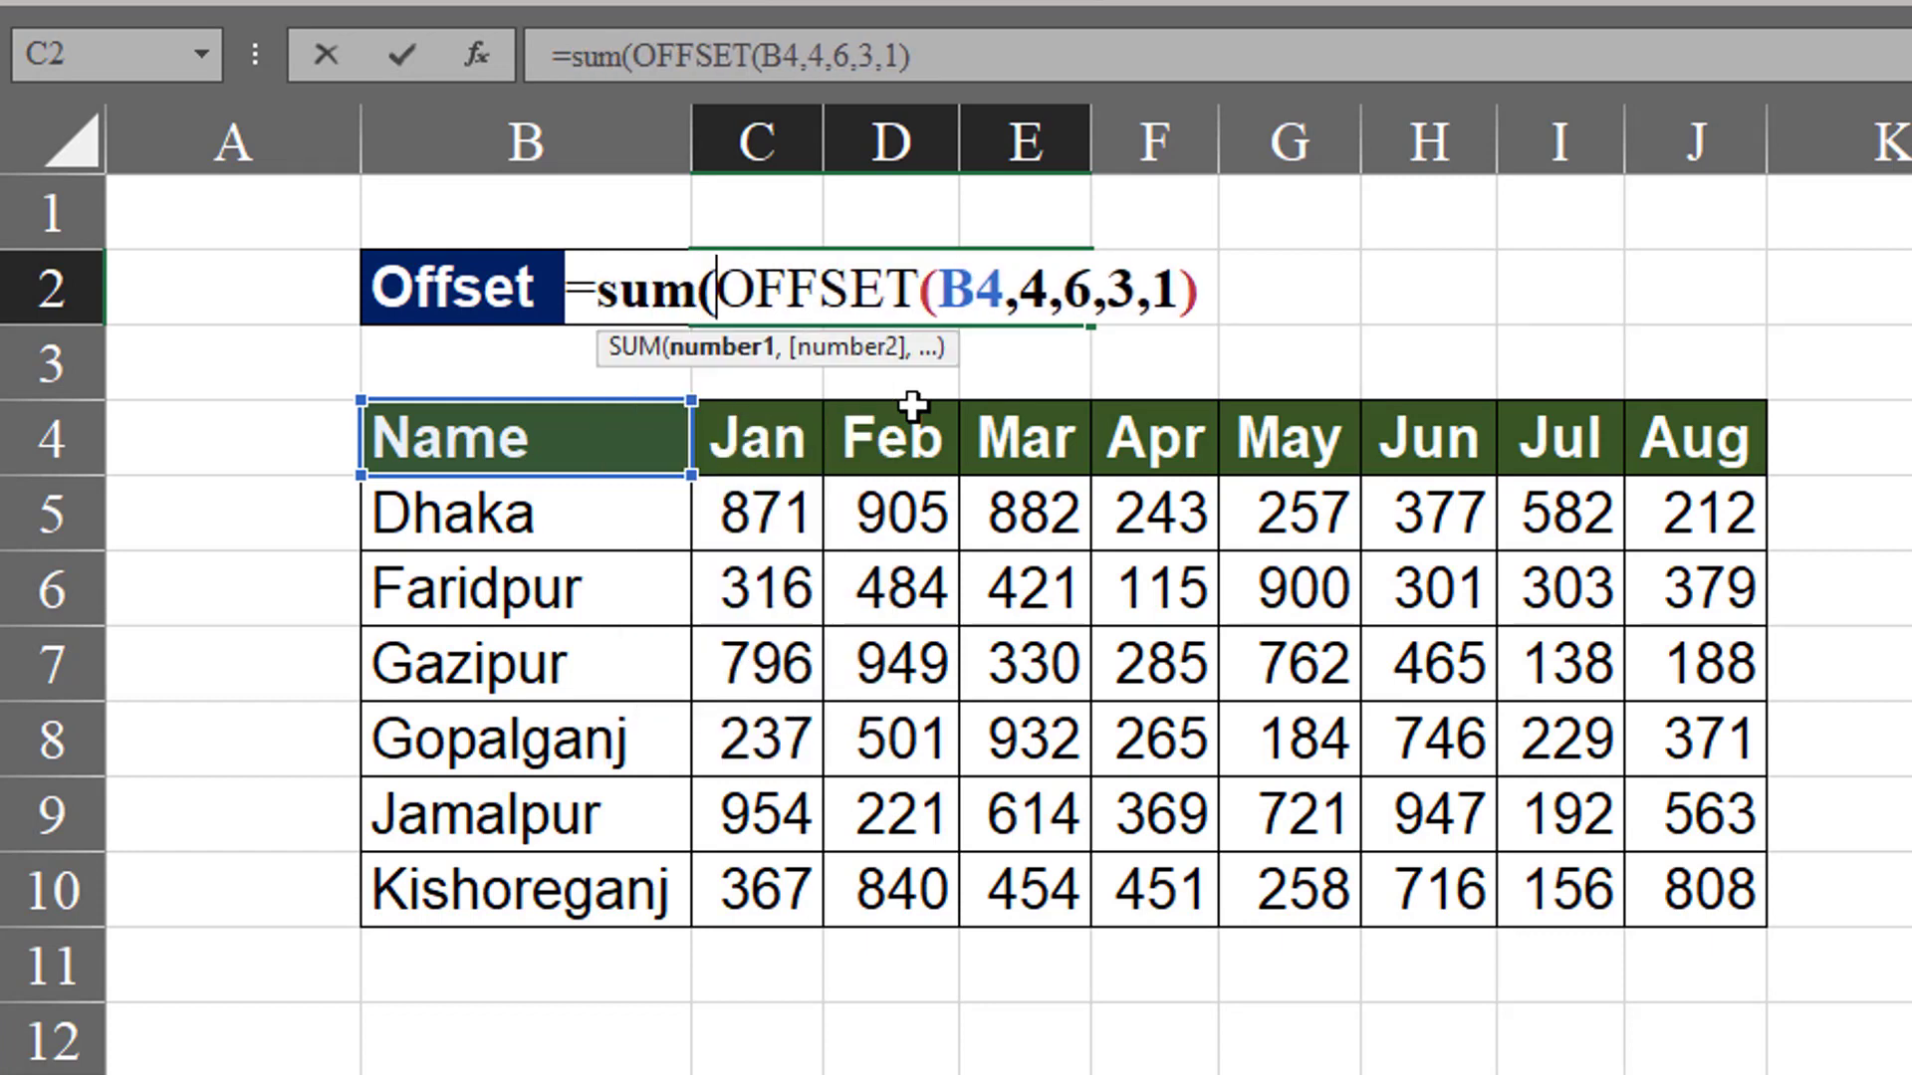
left_click(1203, 297)
type(")")
key("Return")
key("Up")
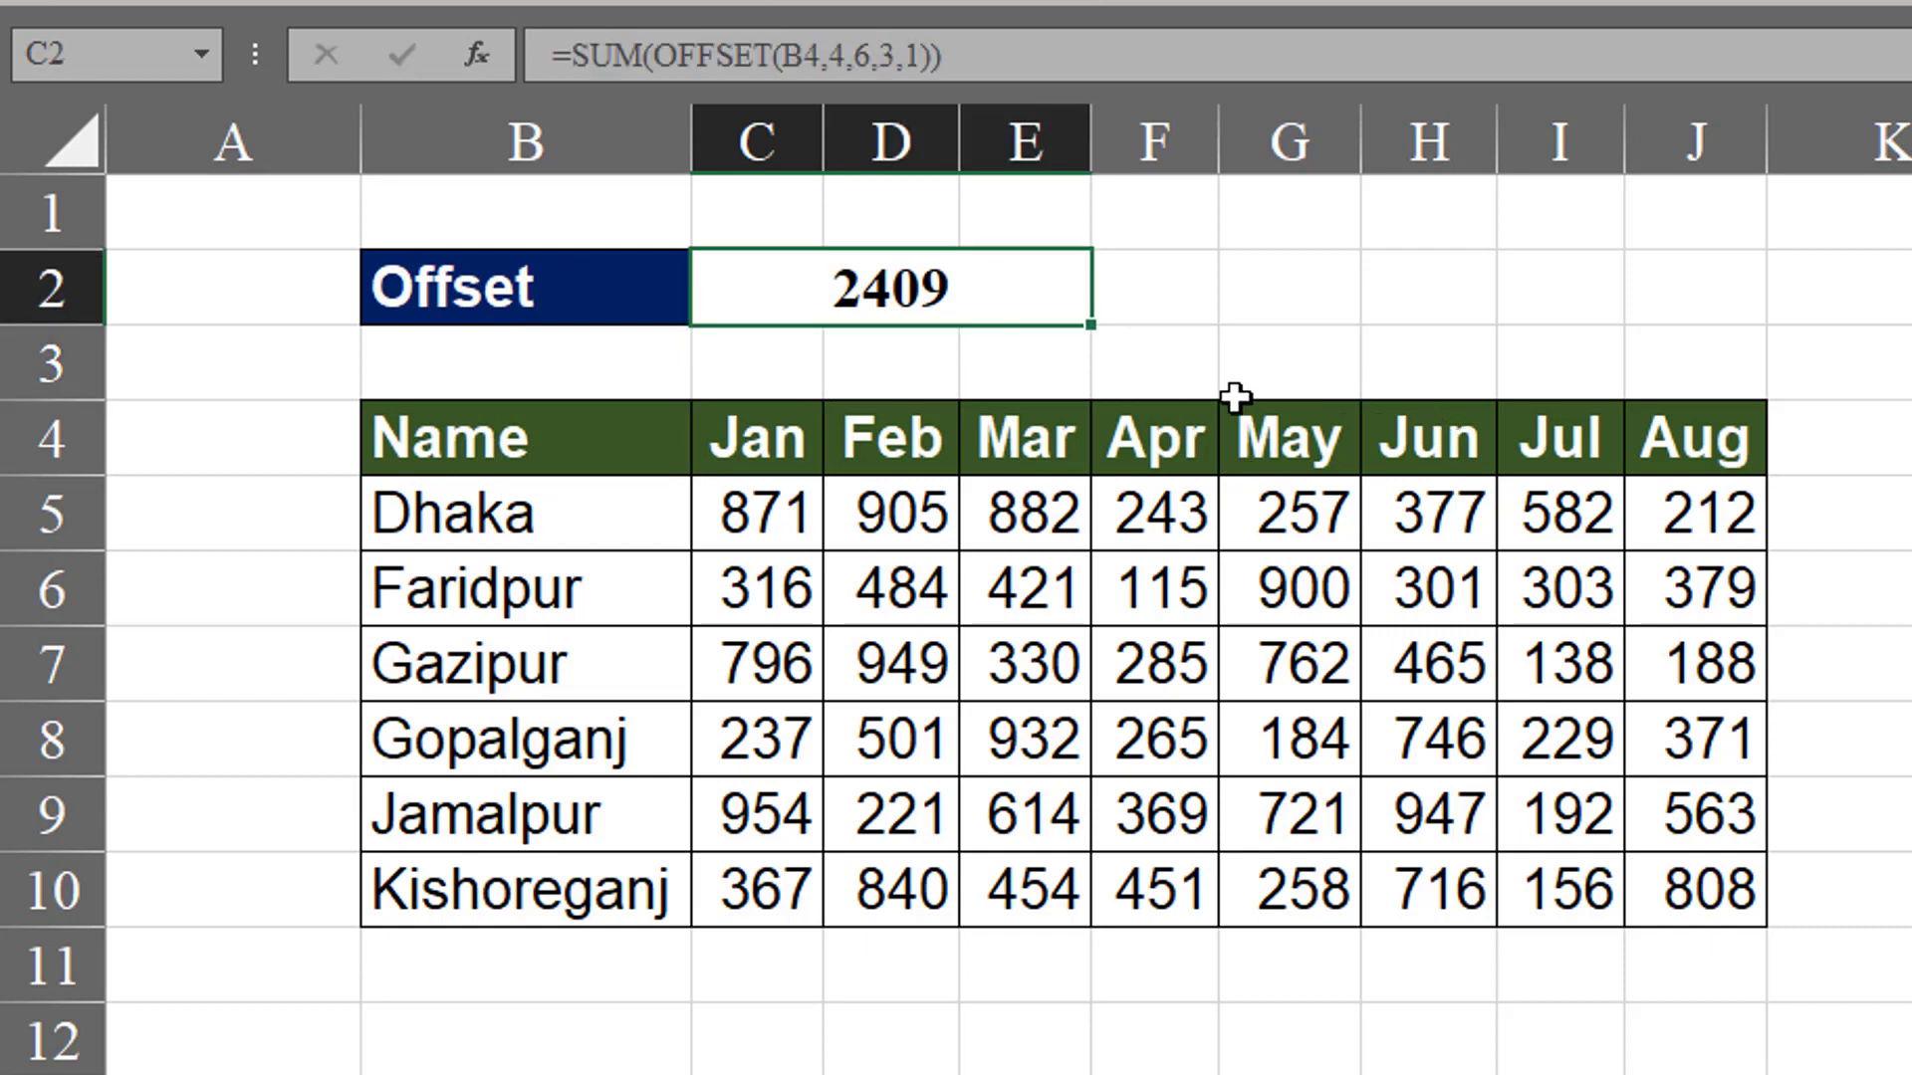
Replace the formula in C2 with =OFFSET(B4,2,6,1,3), starting from the Name header with a height of 1 and width of 3.
type("=")
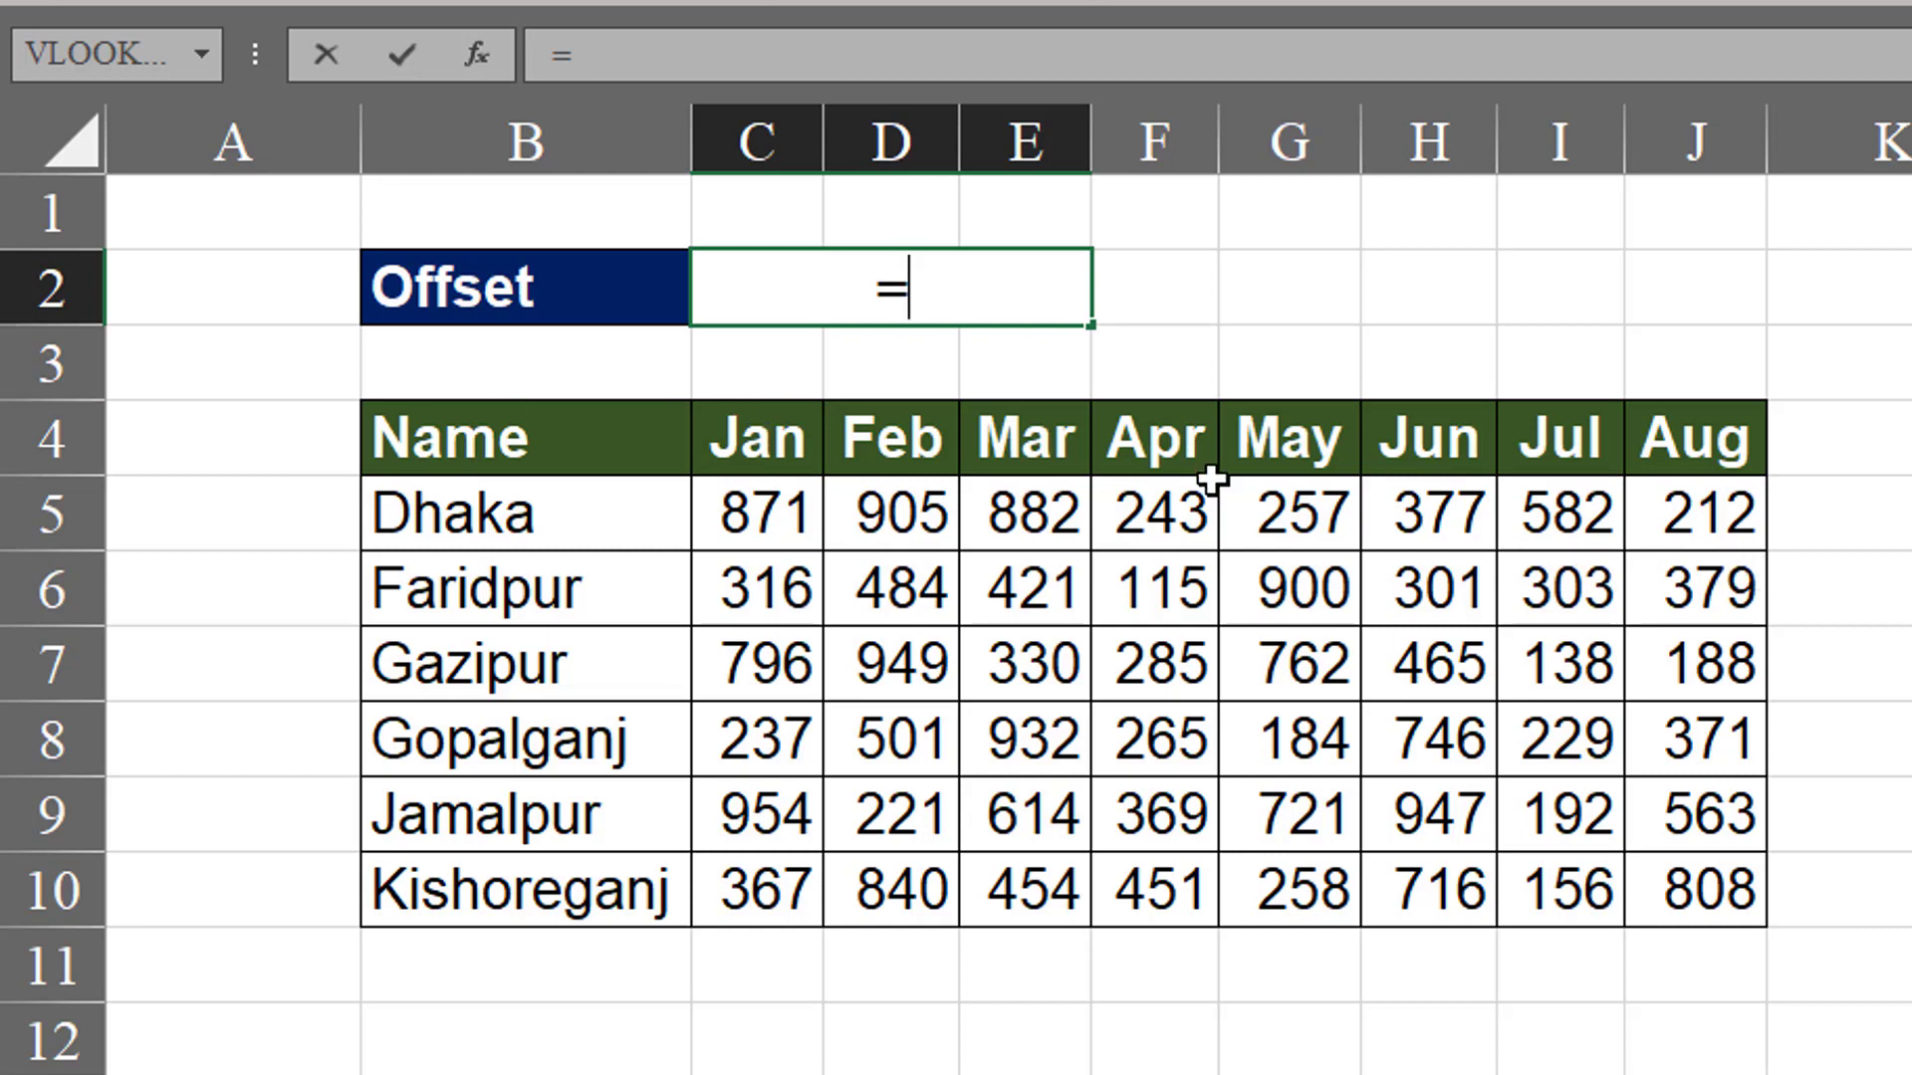
type("off")
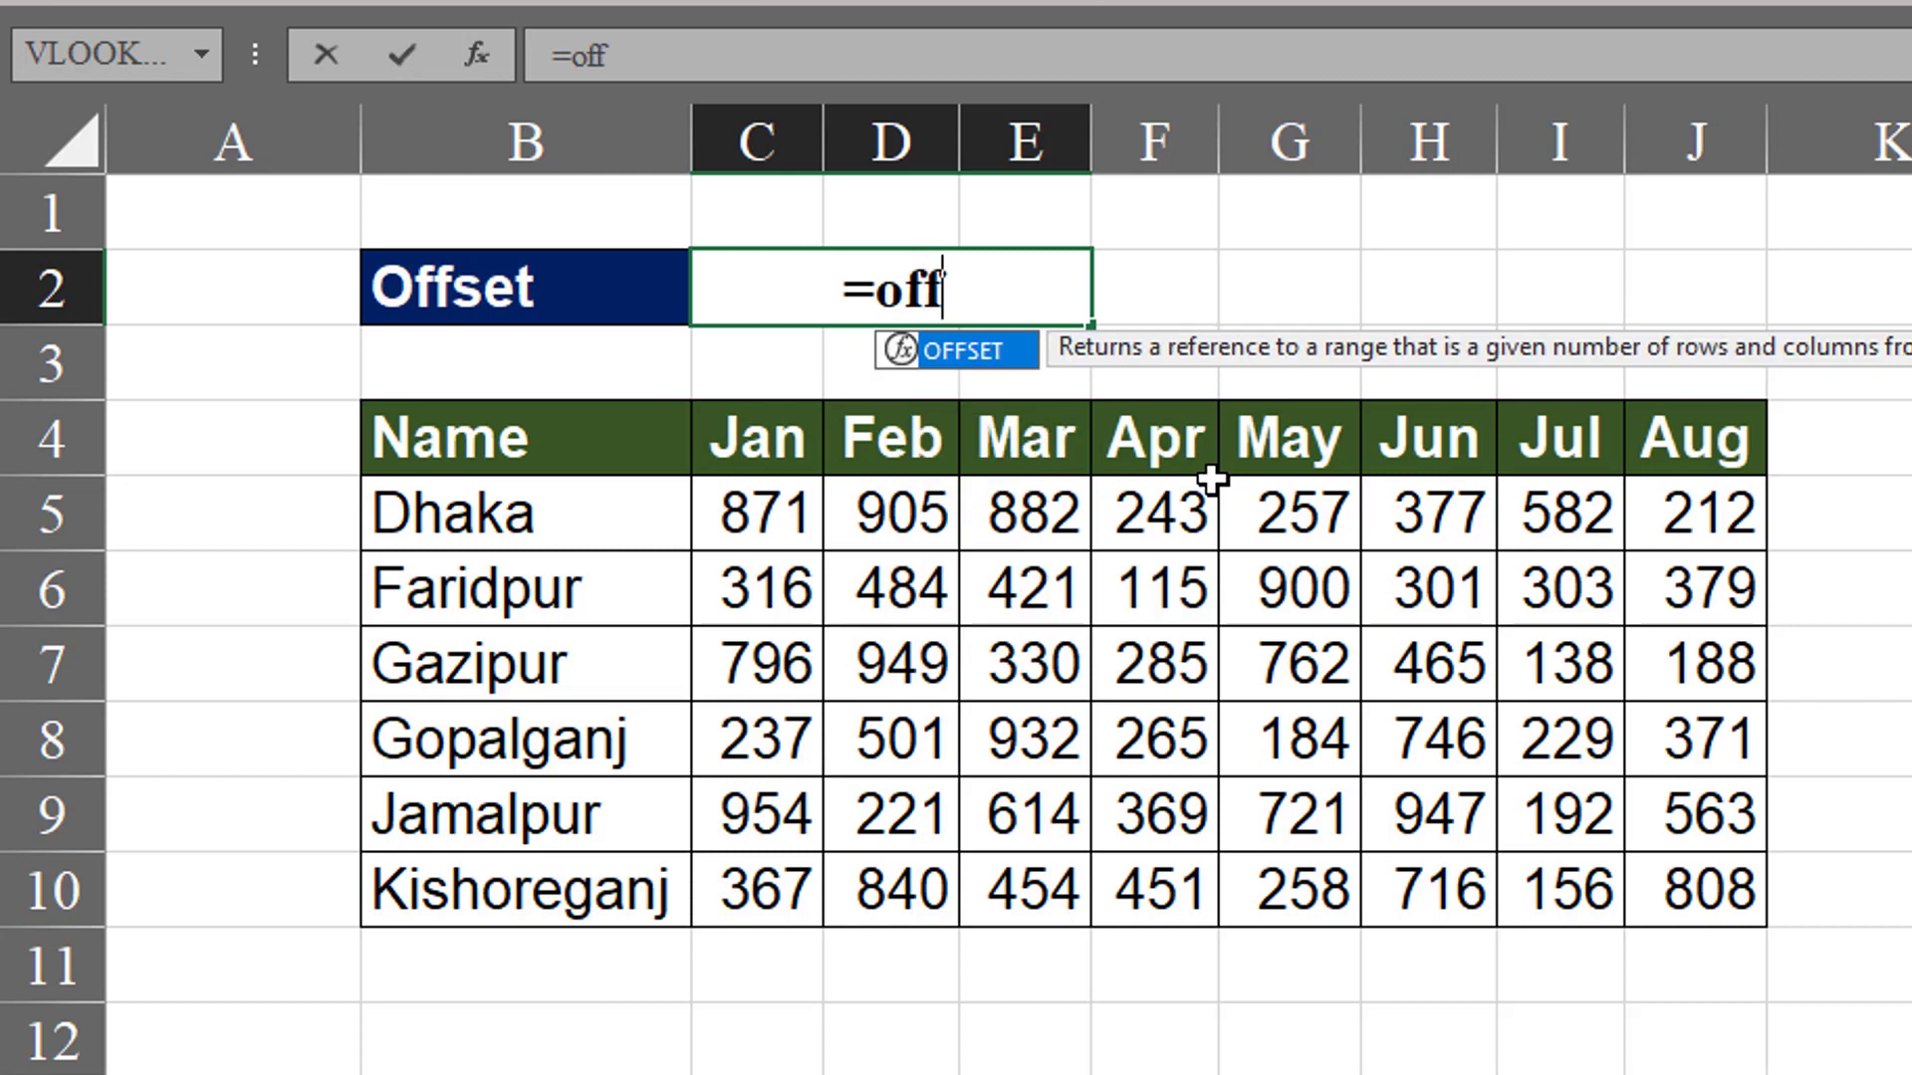
double_click(1016, 354)
left_click_drag(1175, 343, 1509, 207)
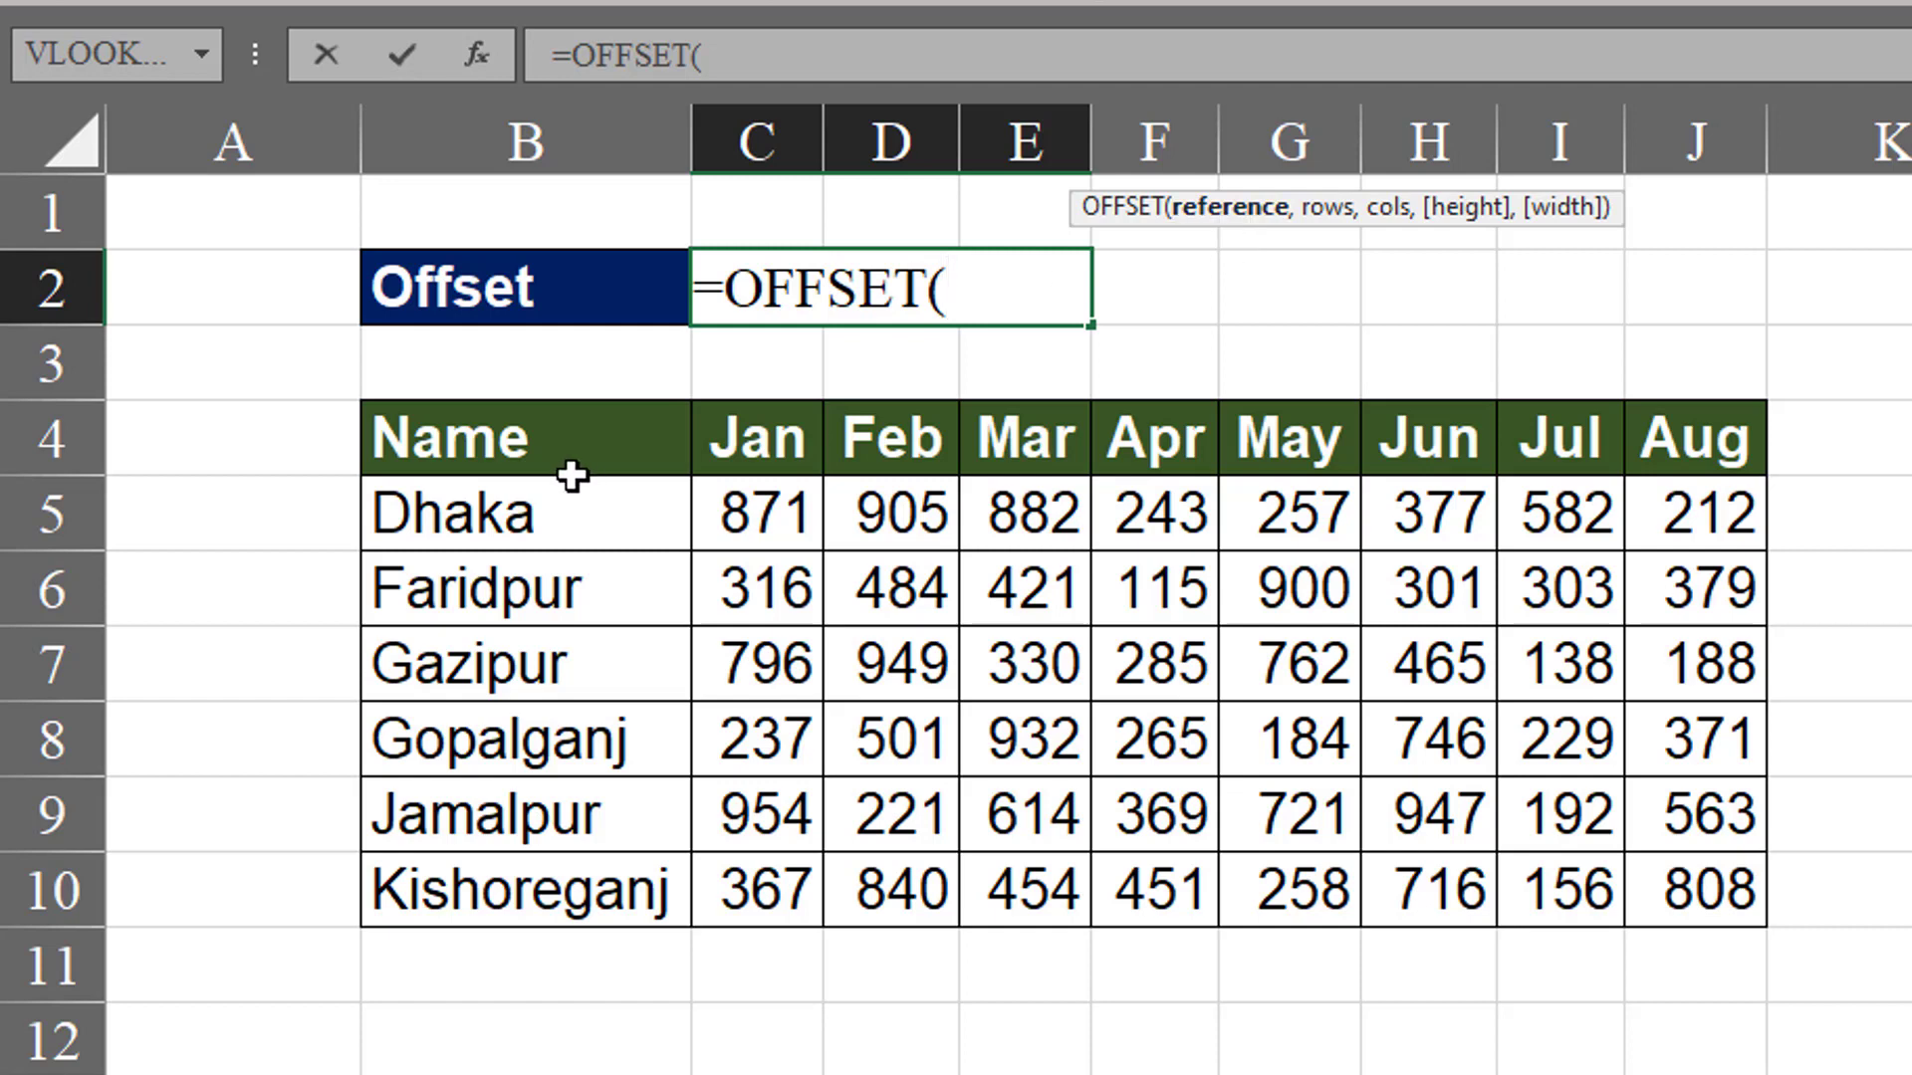
left_click(545, 447)
type(",")
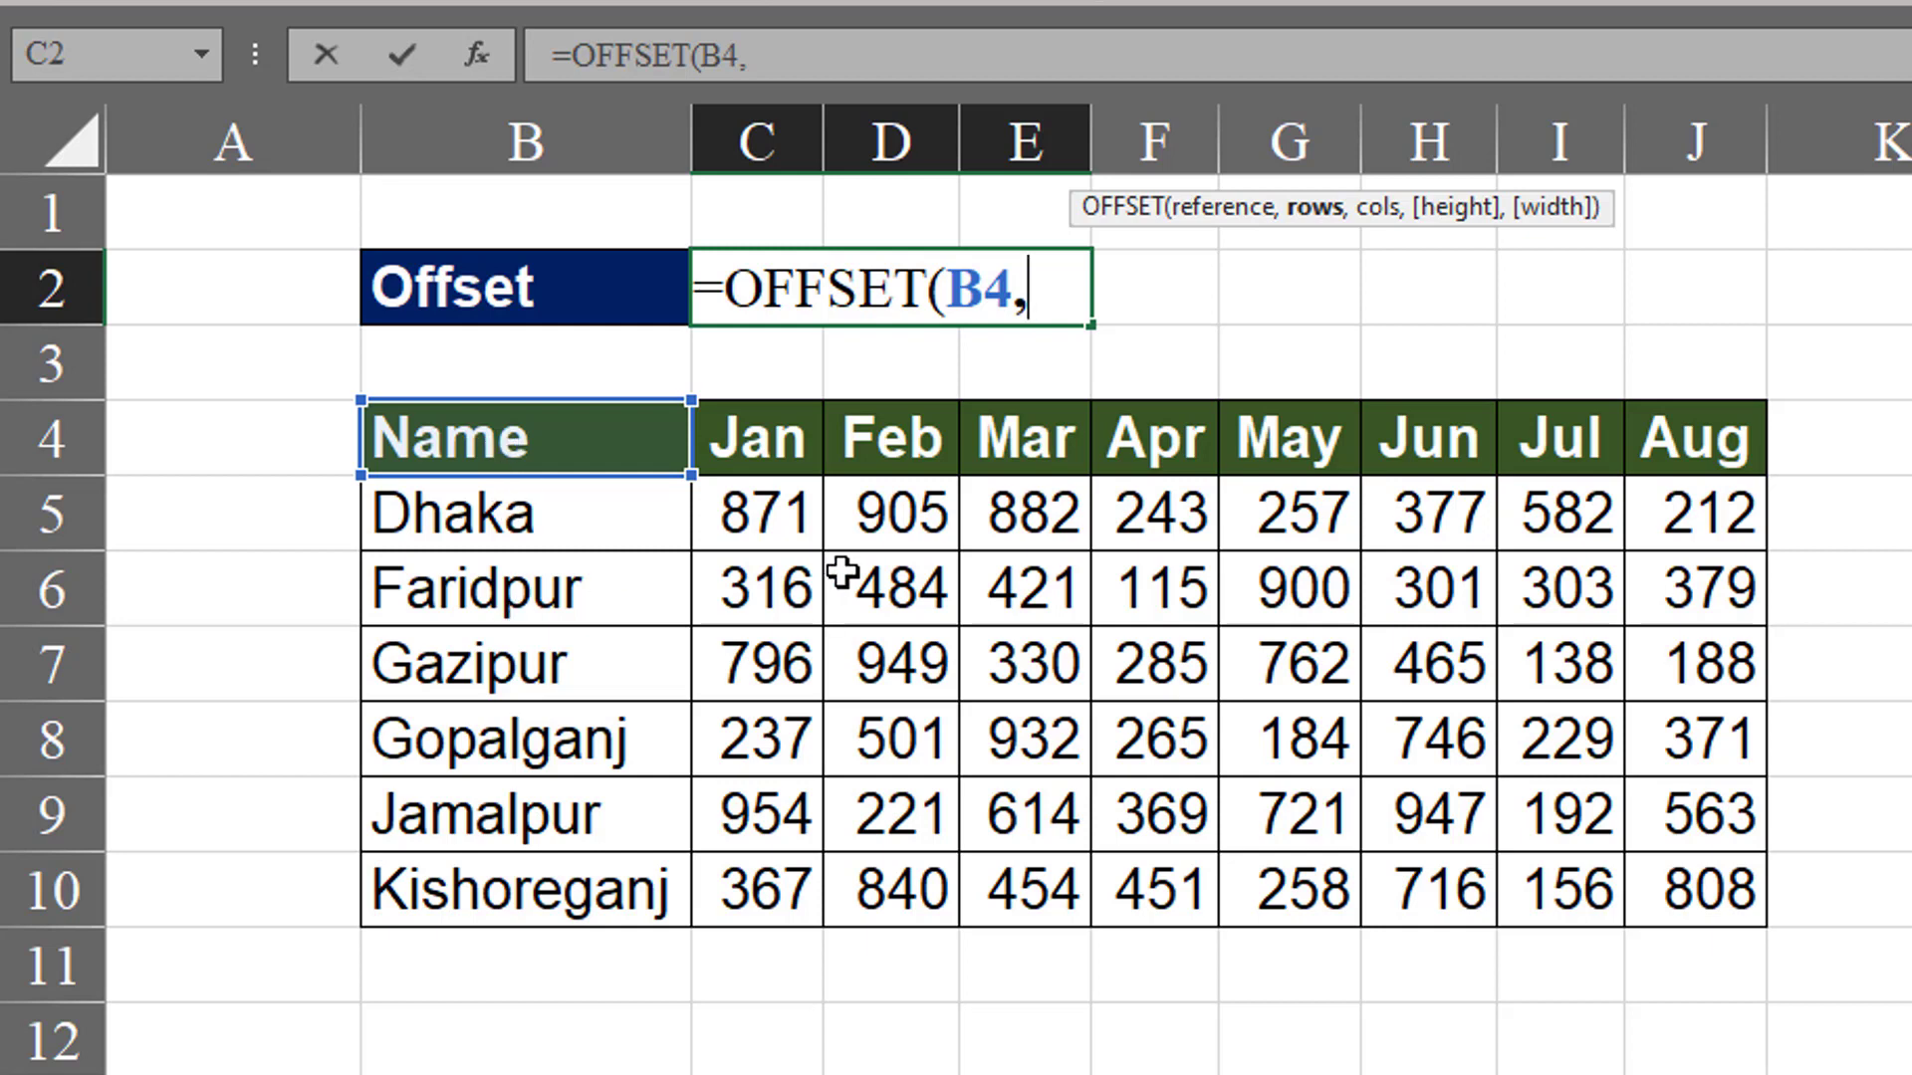
type("2,")
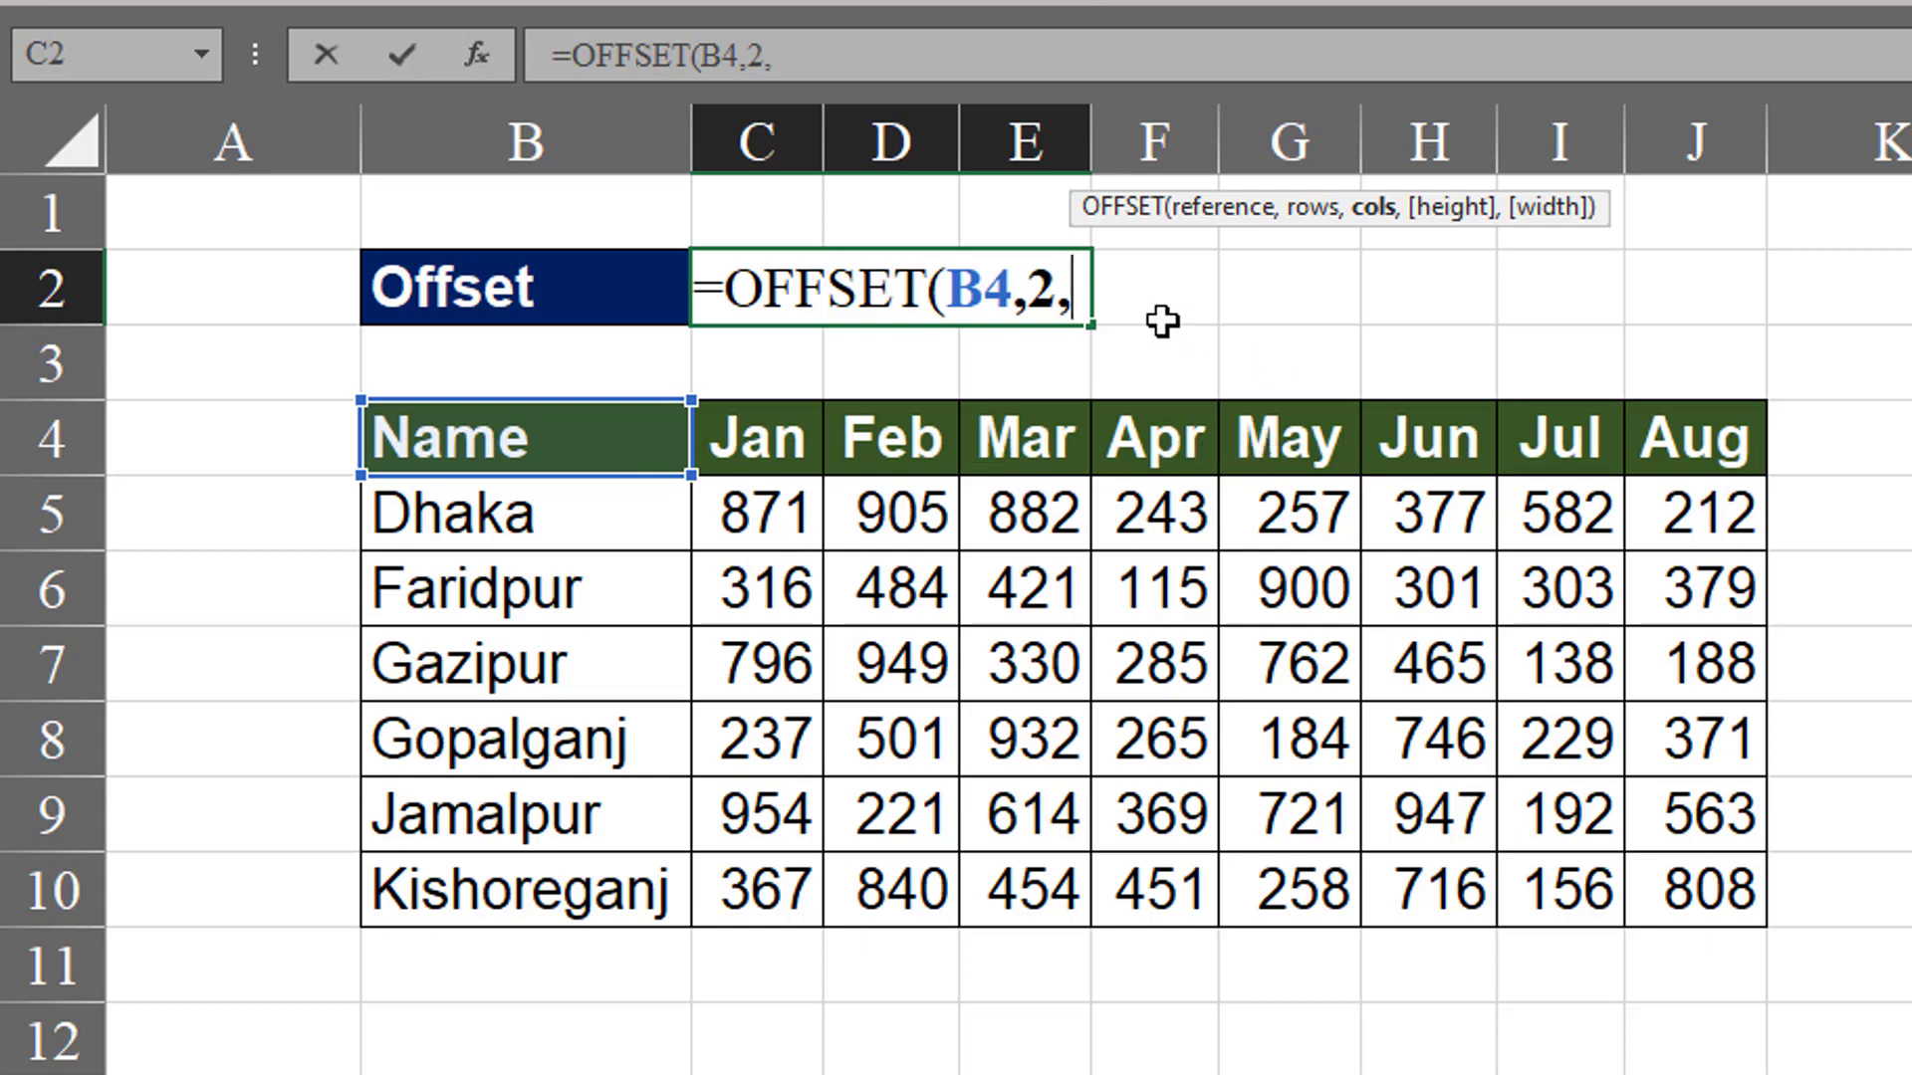
type("6,")
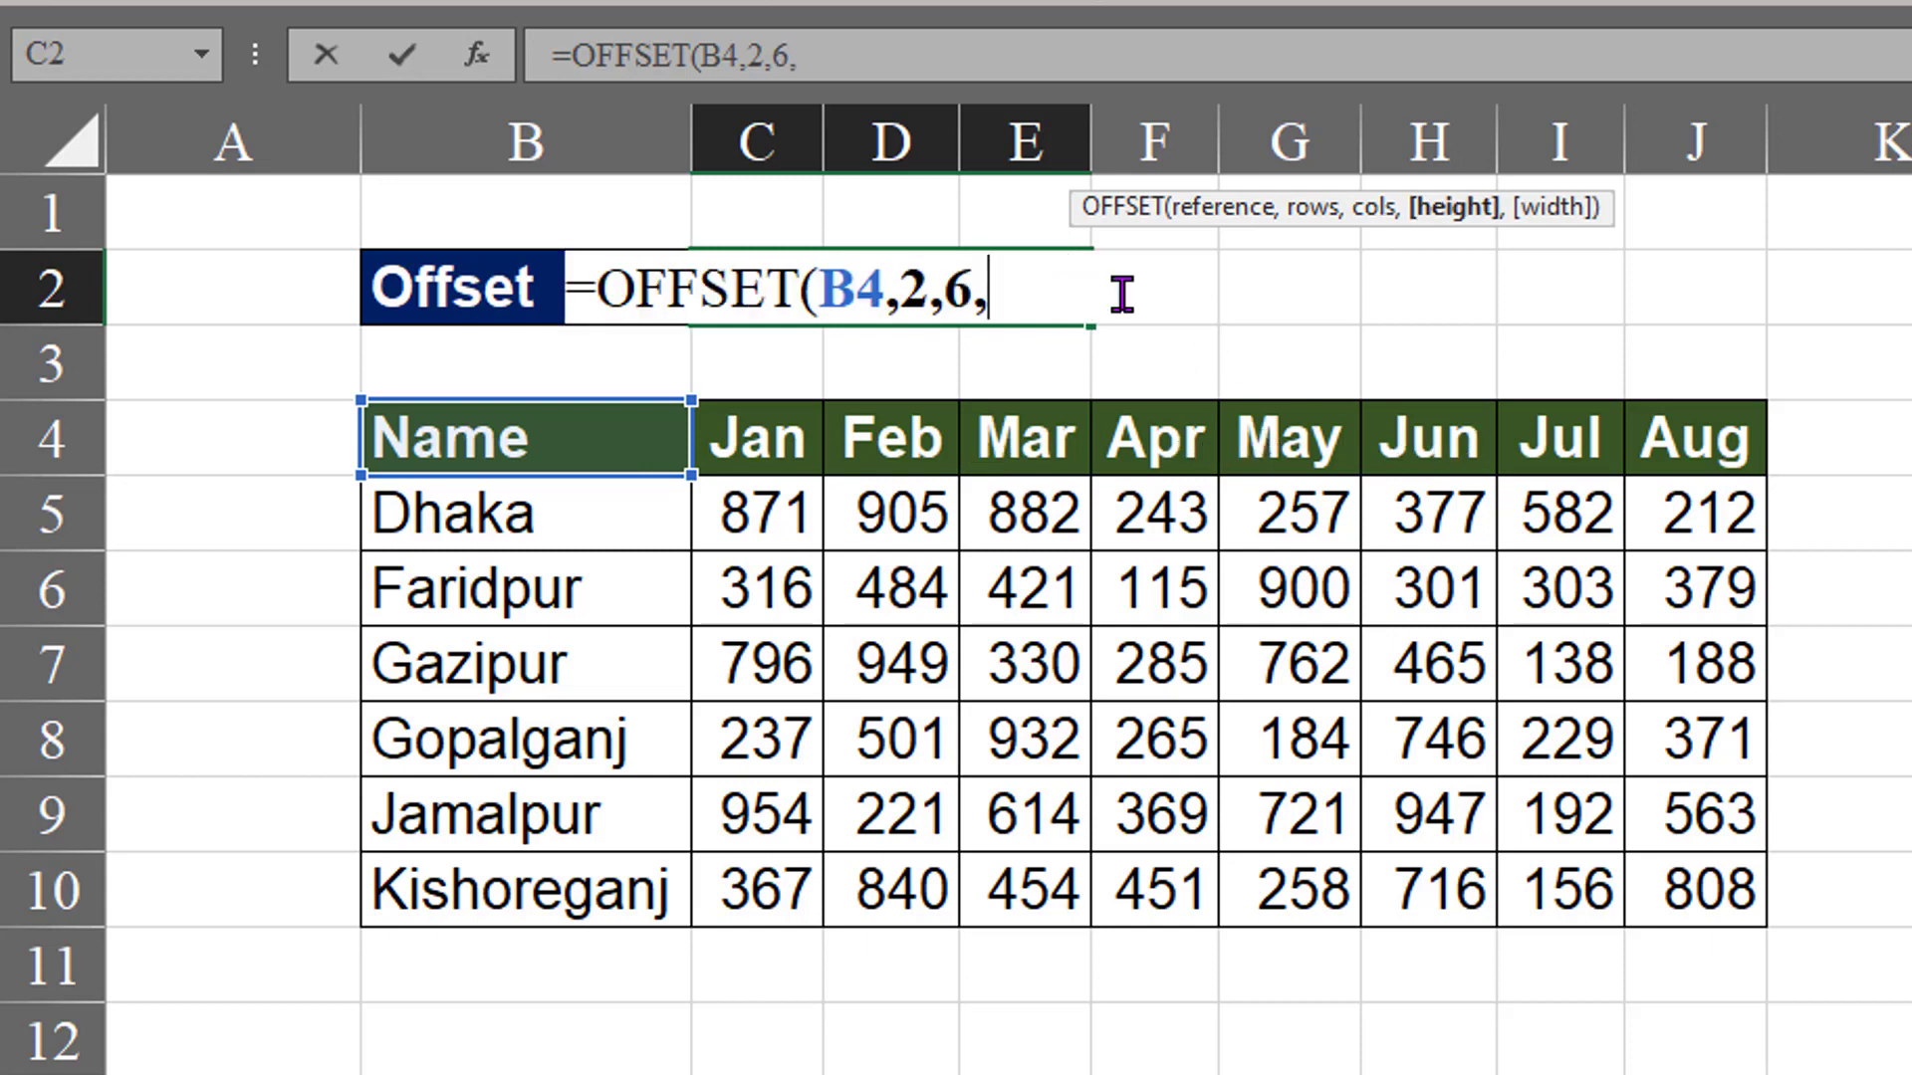
left_click_drag(1523, 194, 1520, 242)
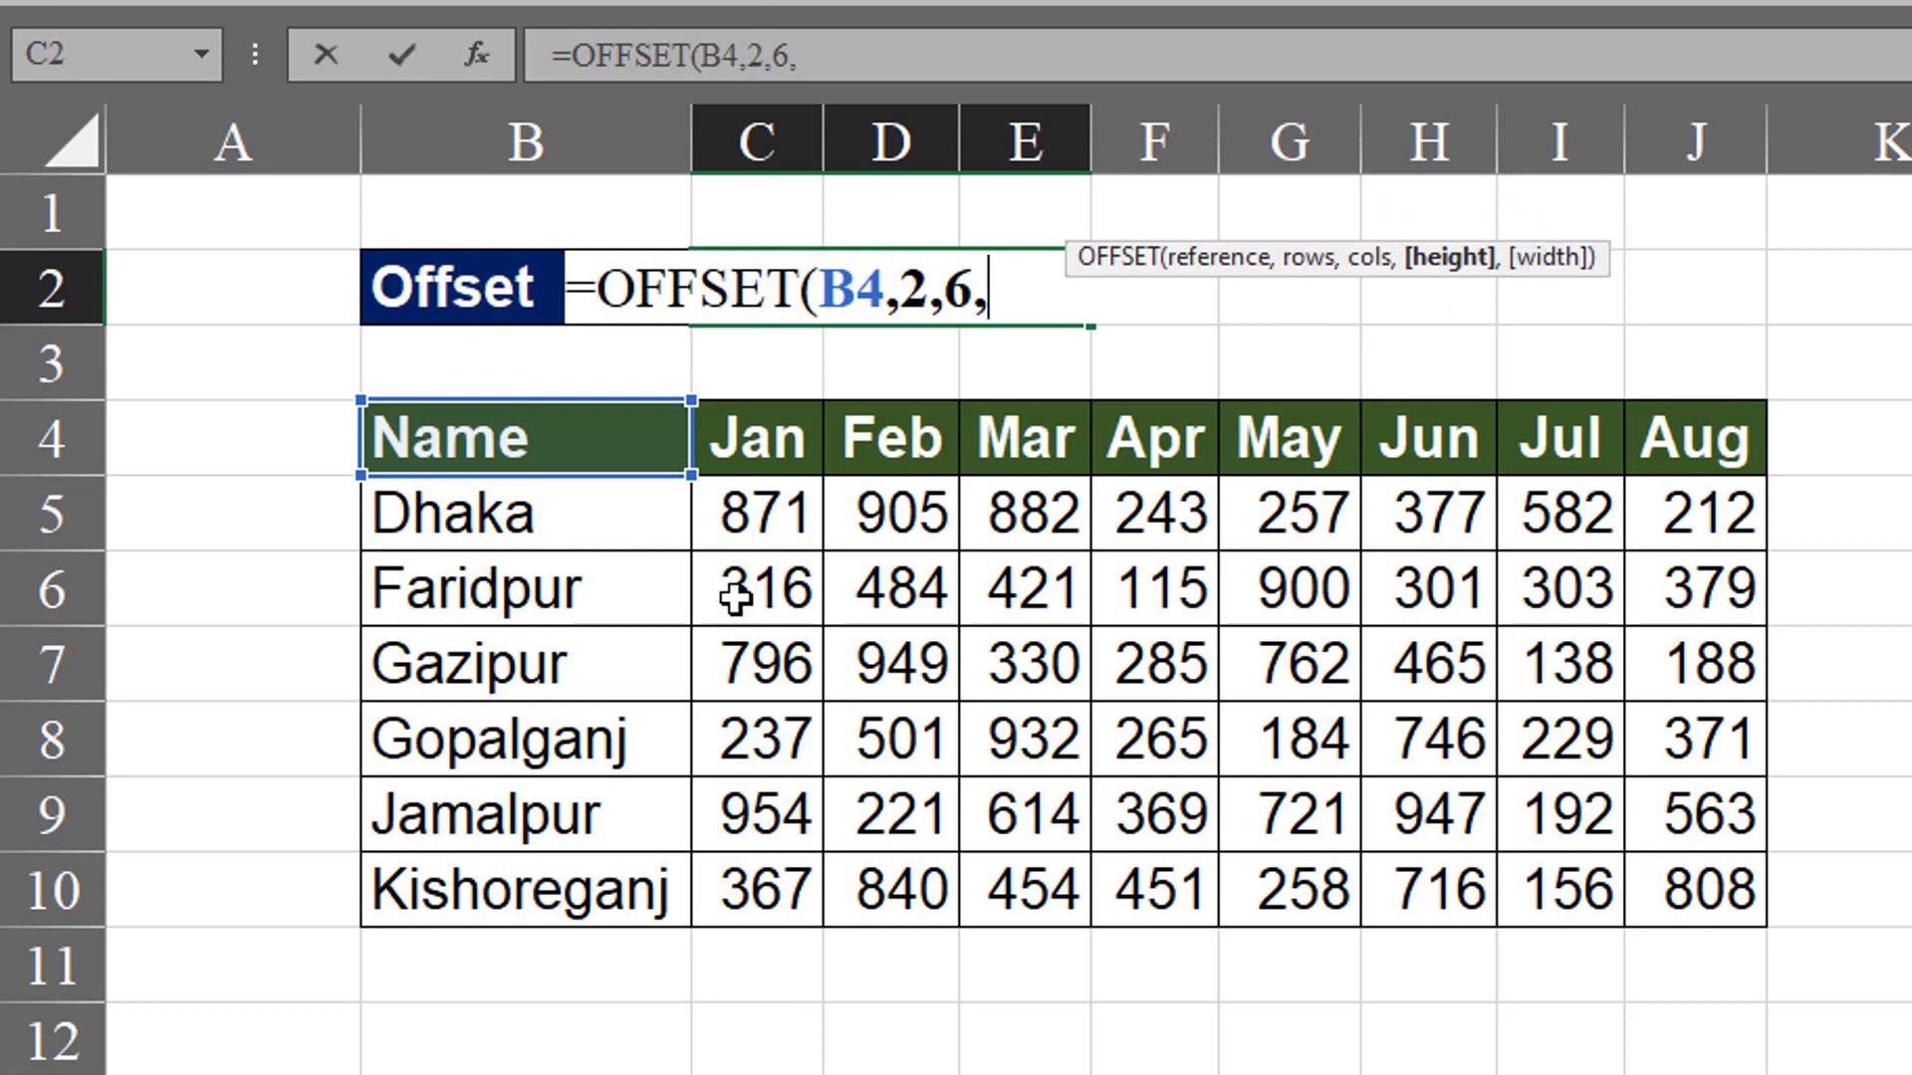
type("1,")
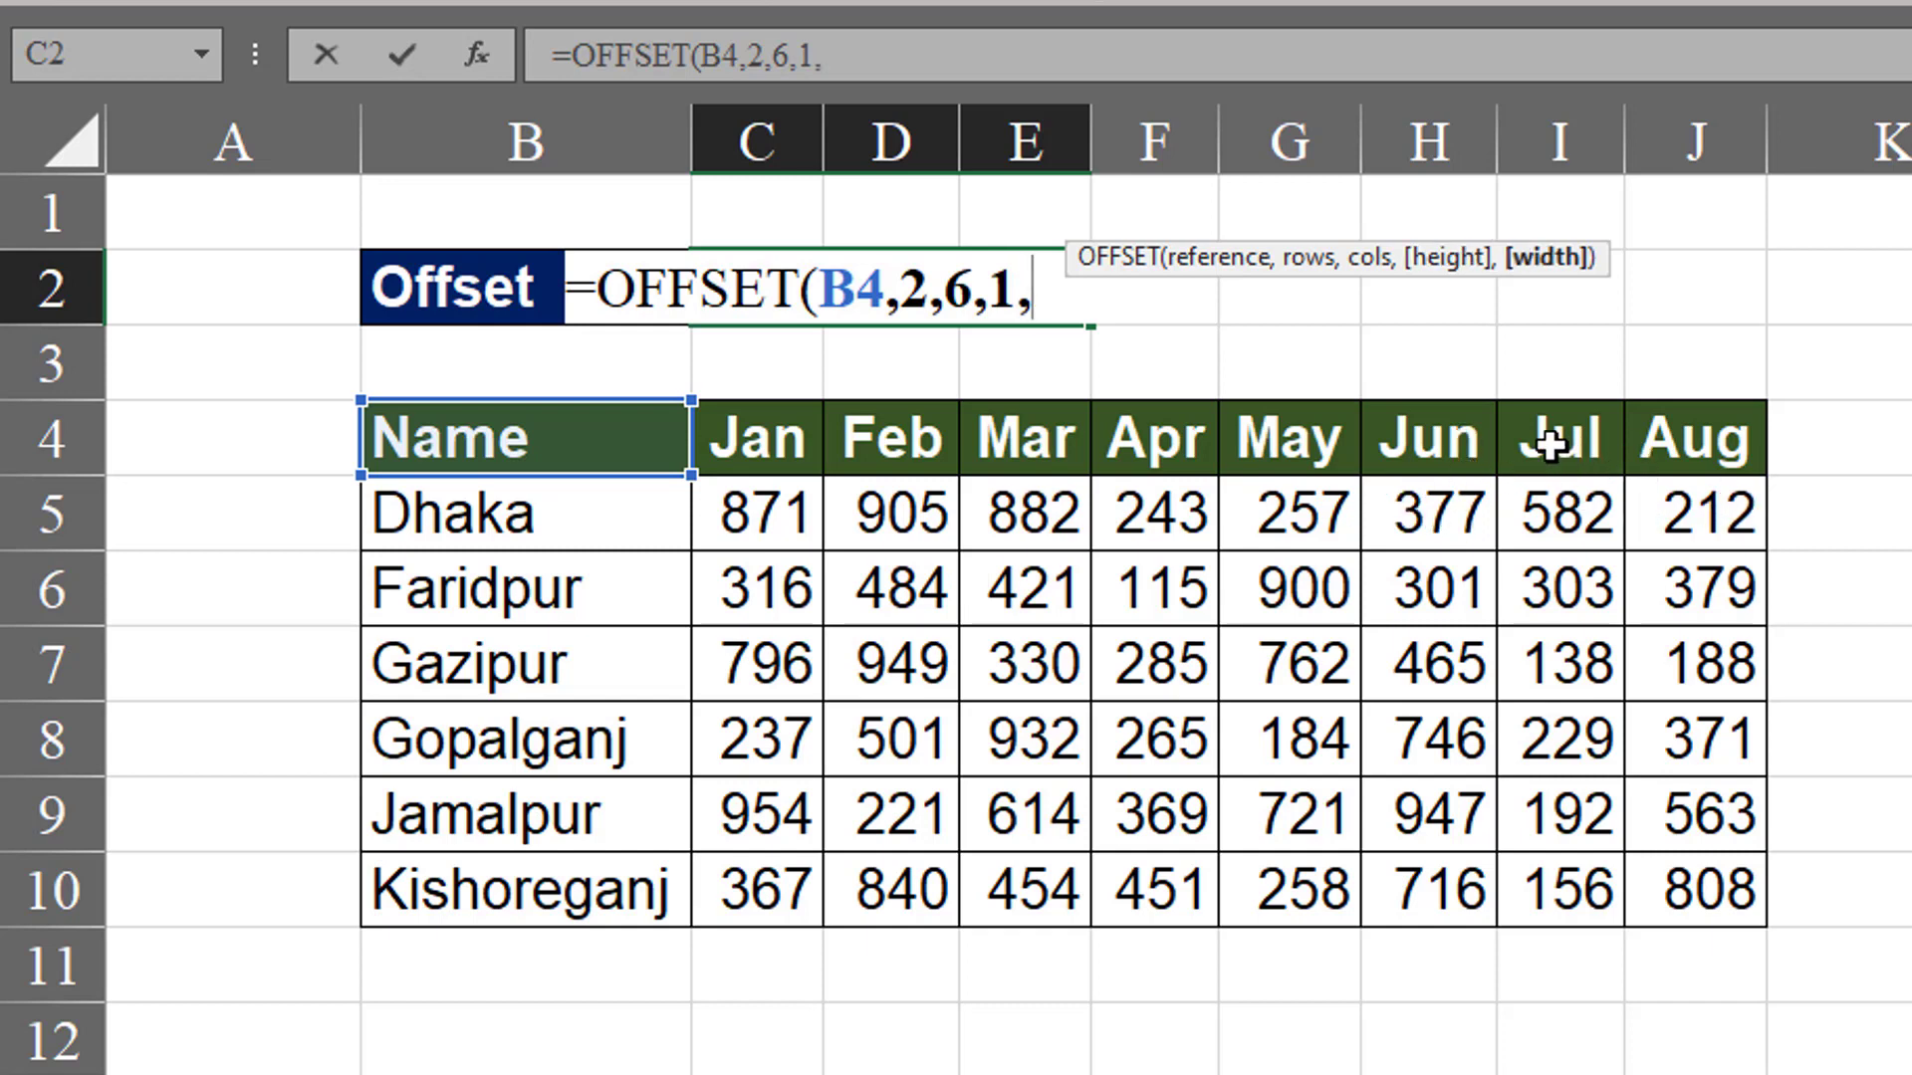
type("3)")
Wrap the OFFSET expression in C2 in SUM, giving =SUM(OFFSET(B4,2,6,1,3)), and commit it.
left_click(597, 284)
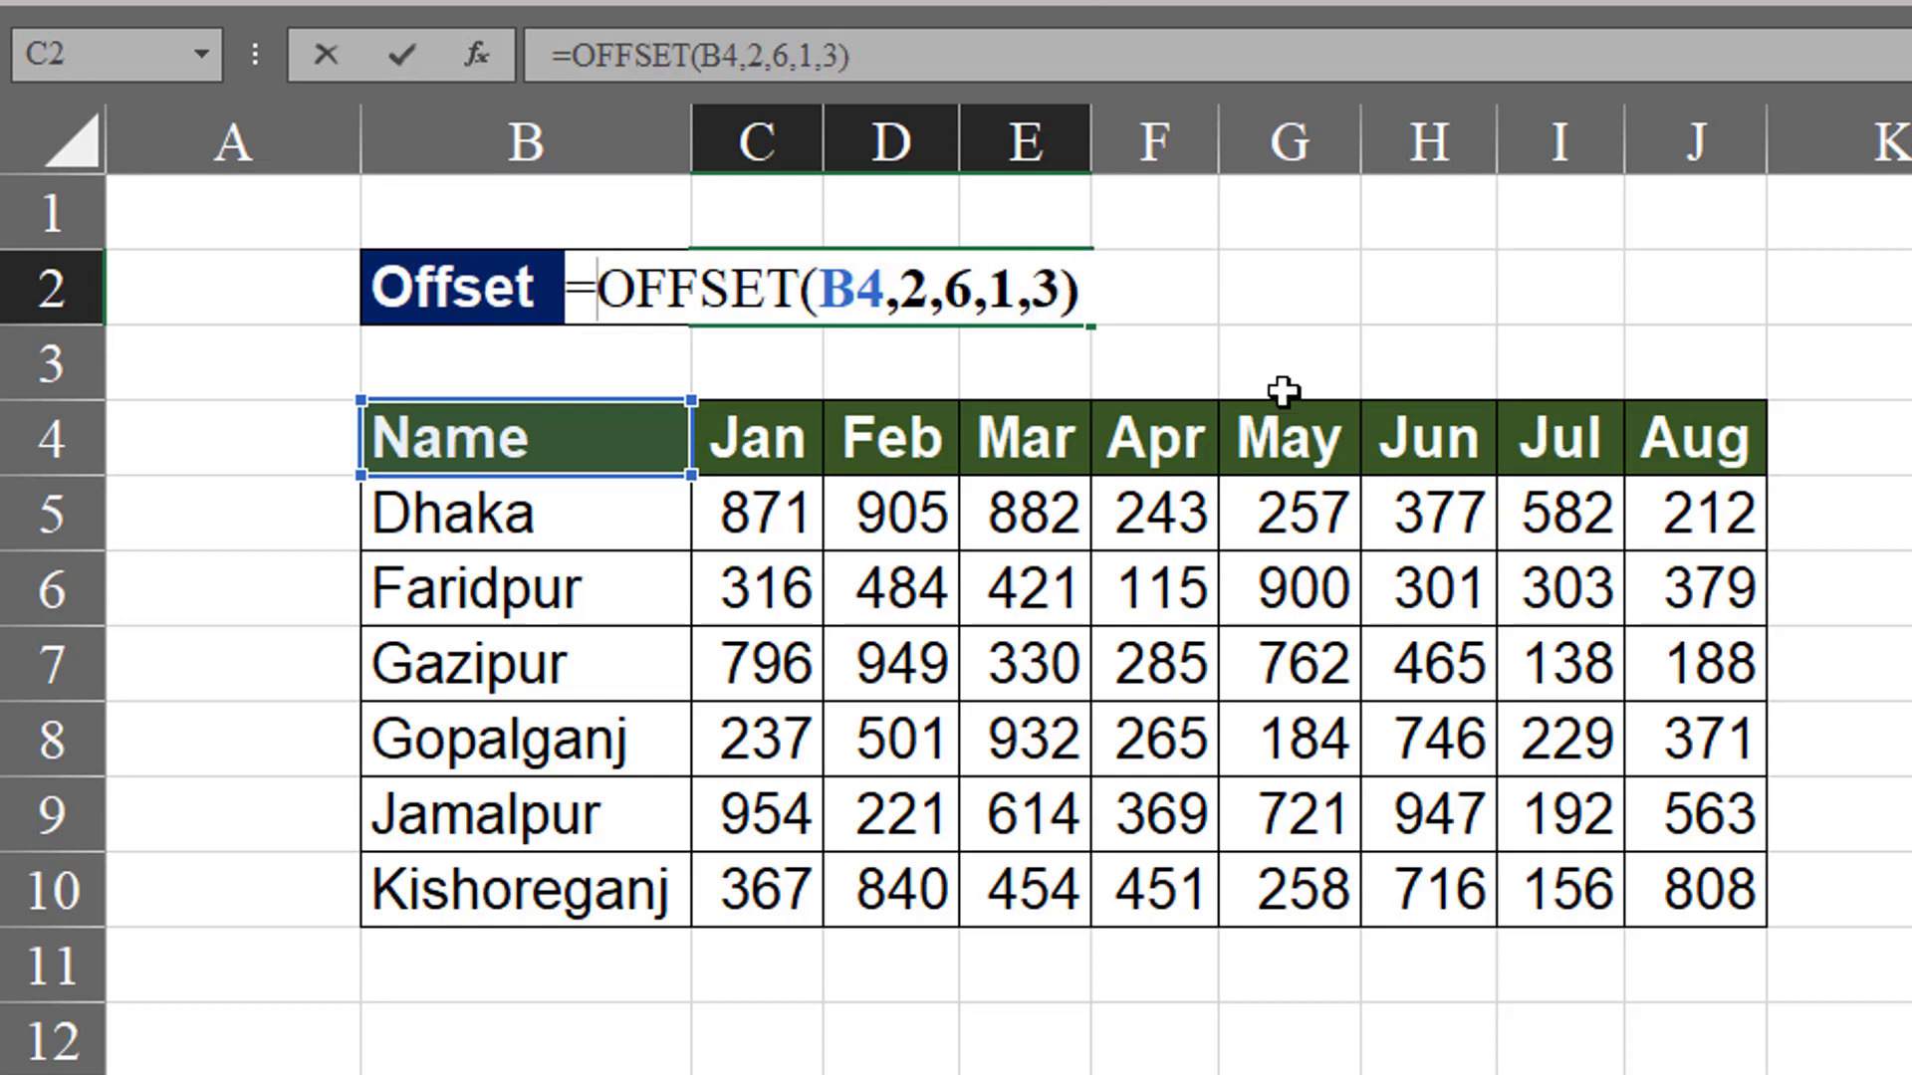
type("sum(")
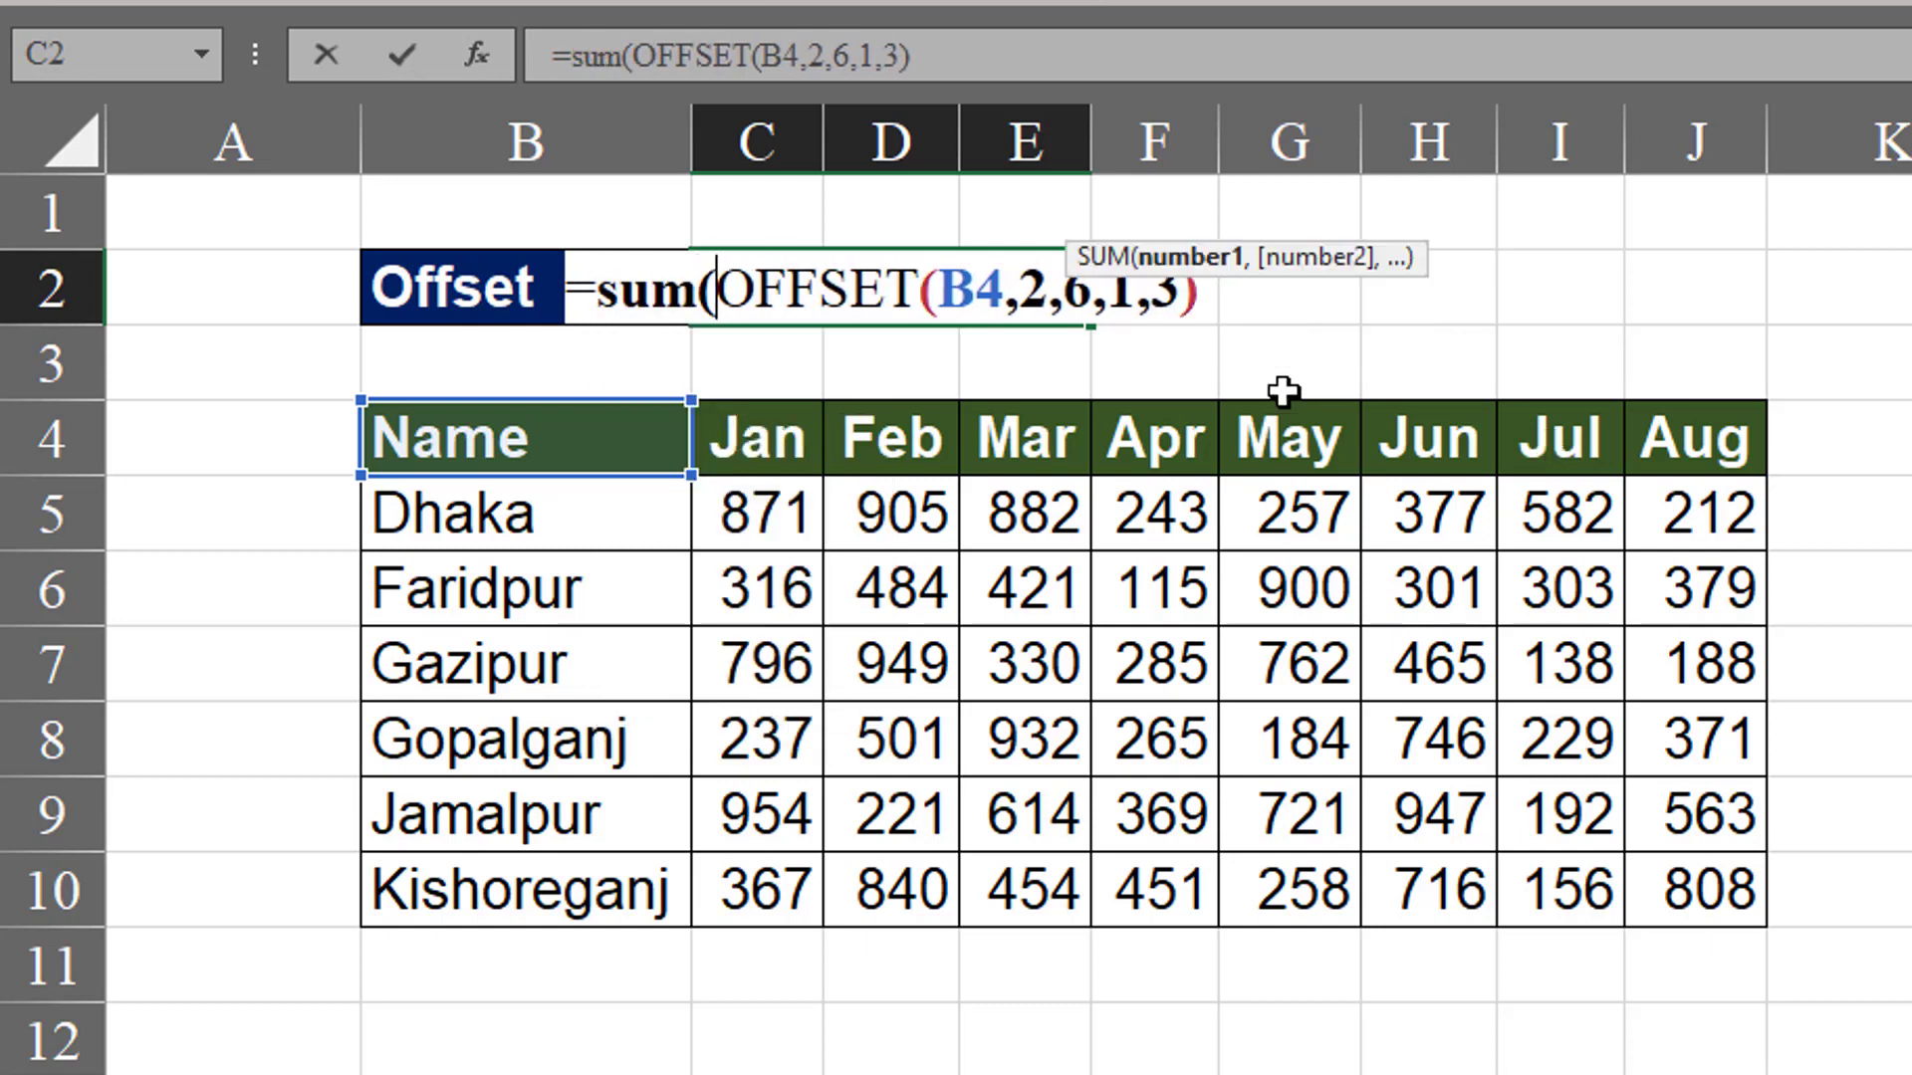
left_click(1213, 297)
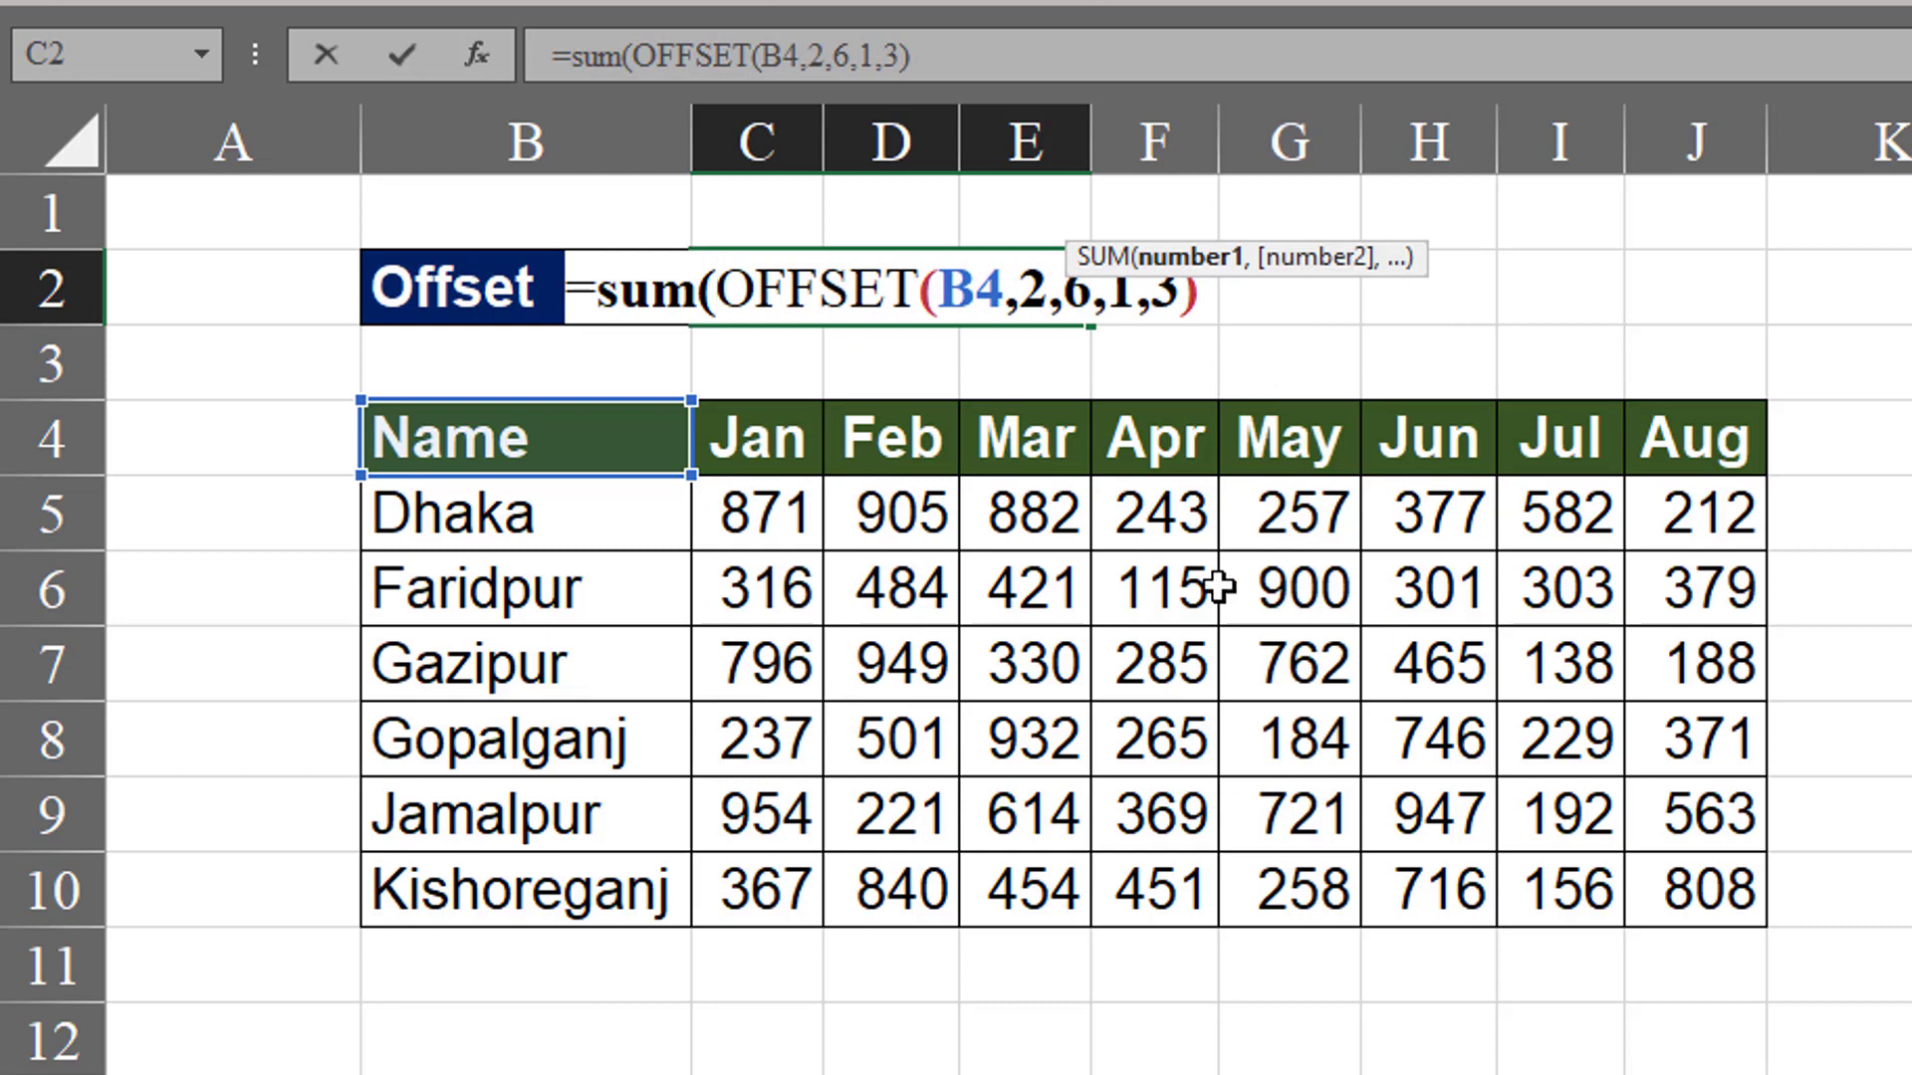
type(")")
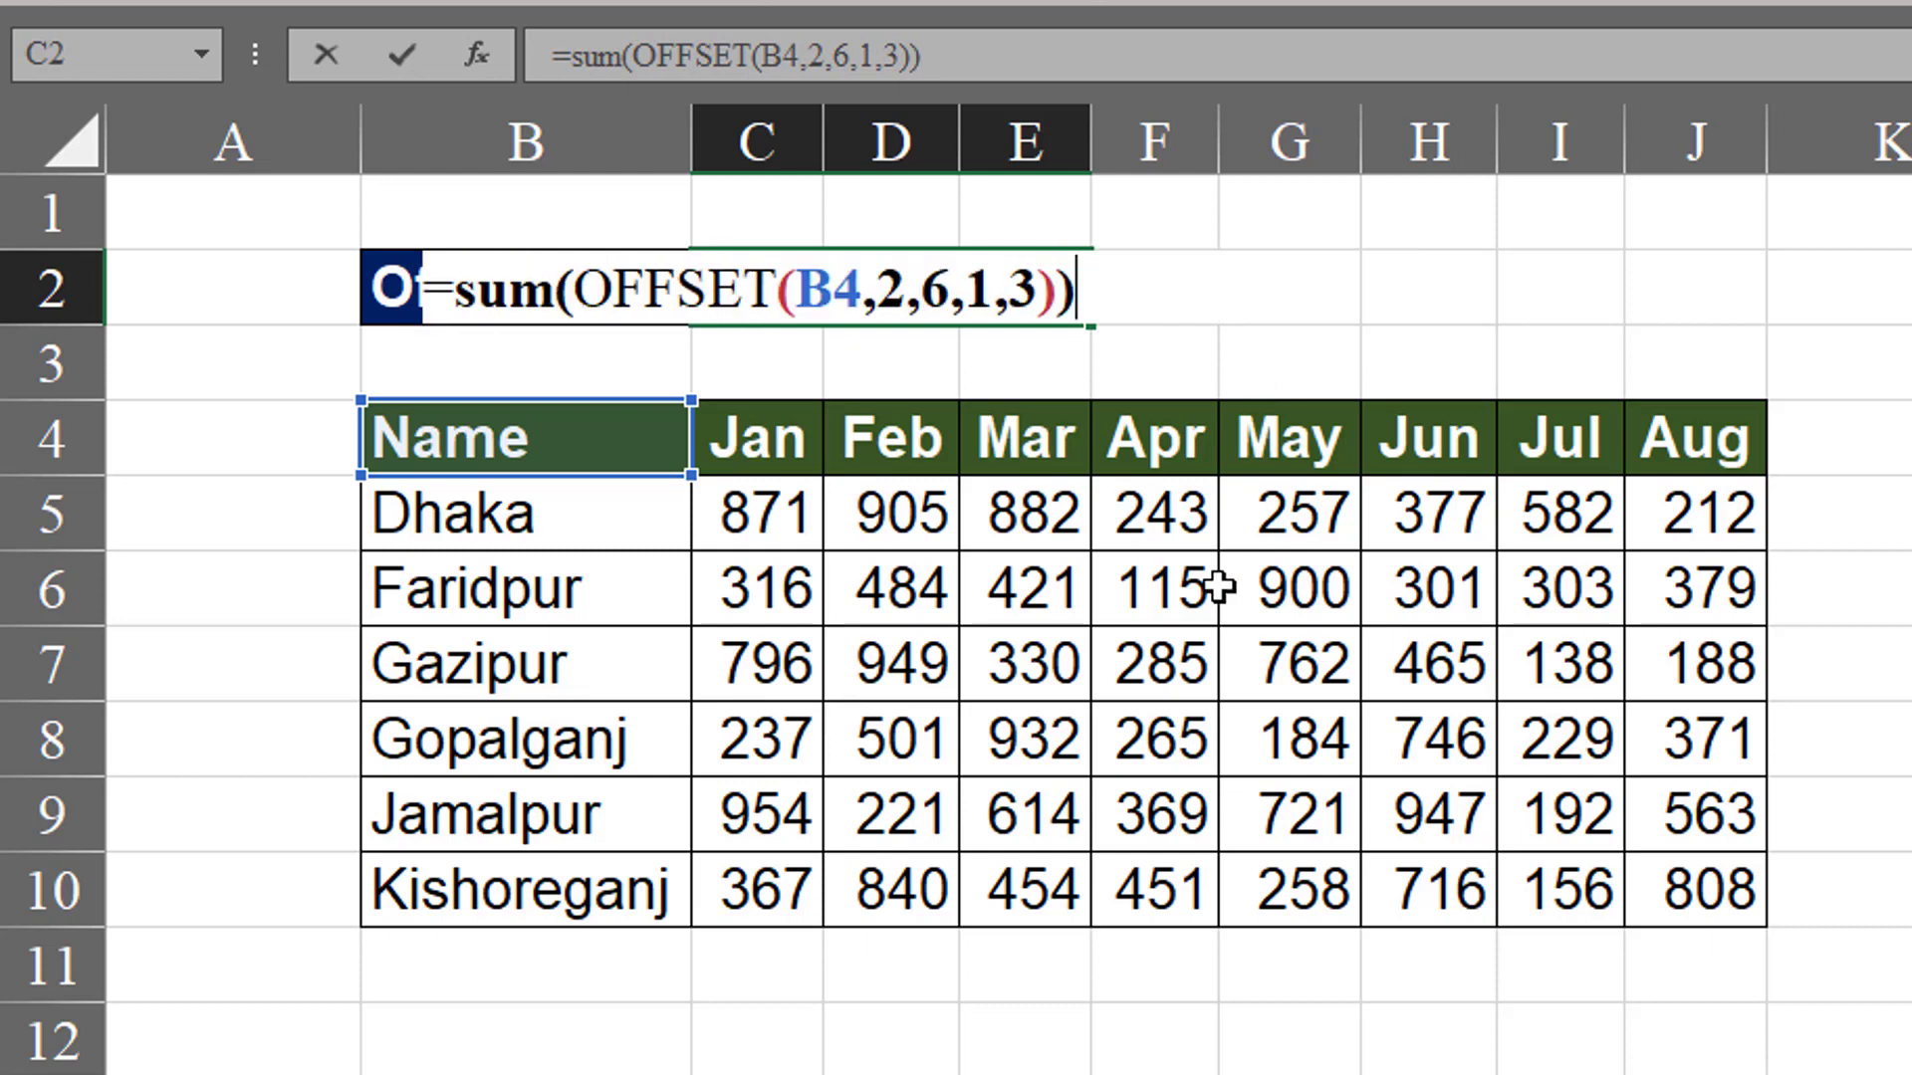
key("Return")
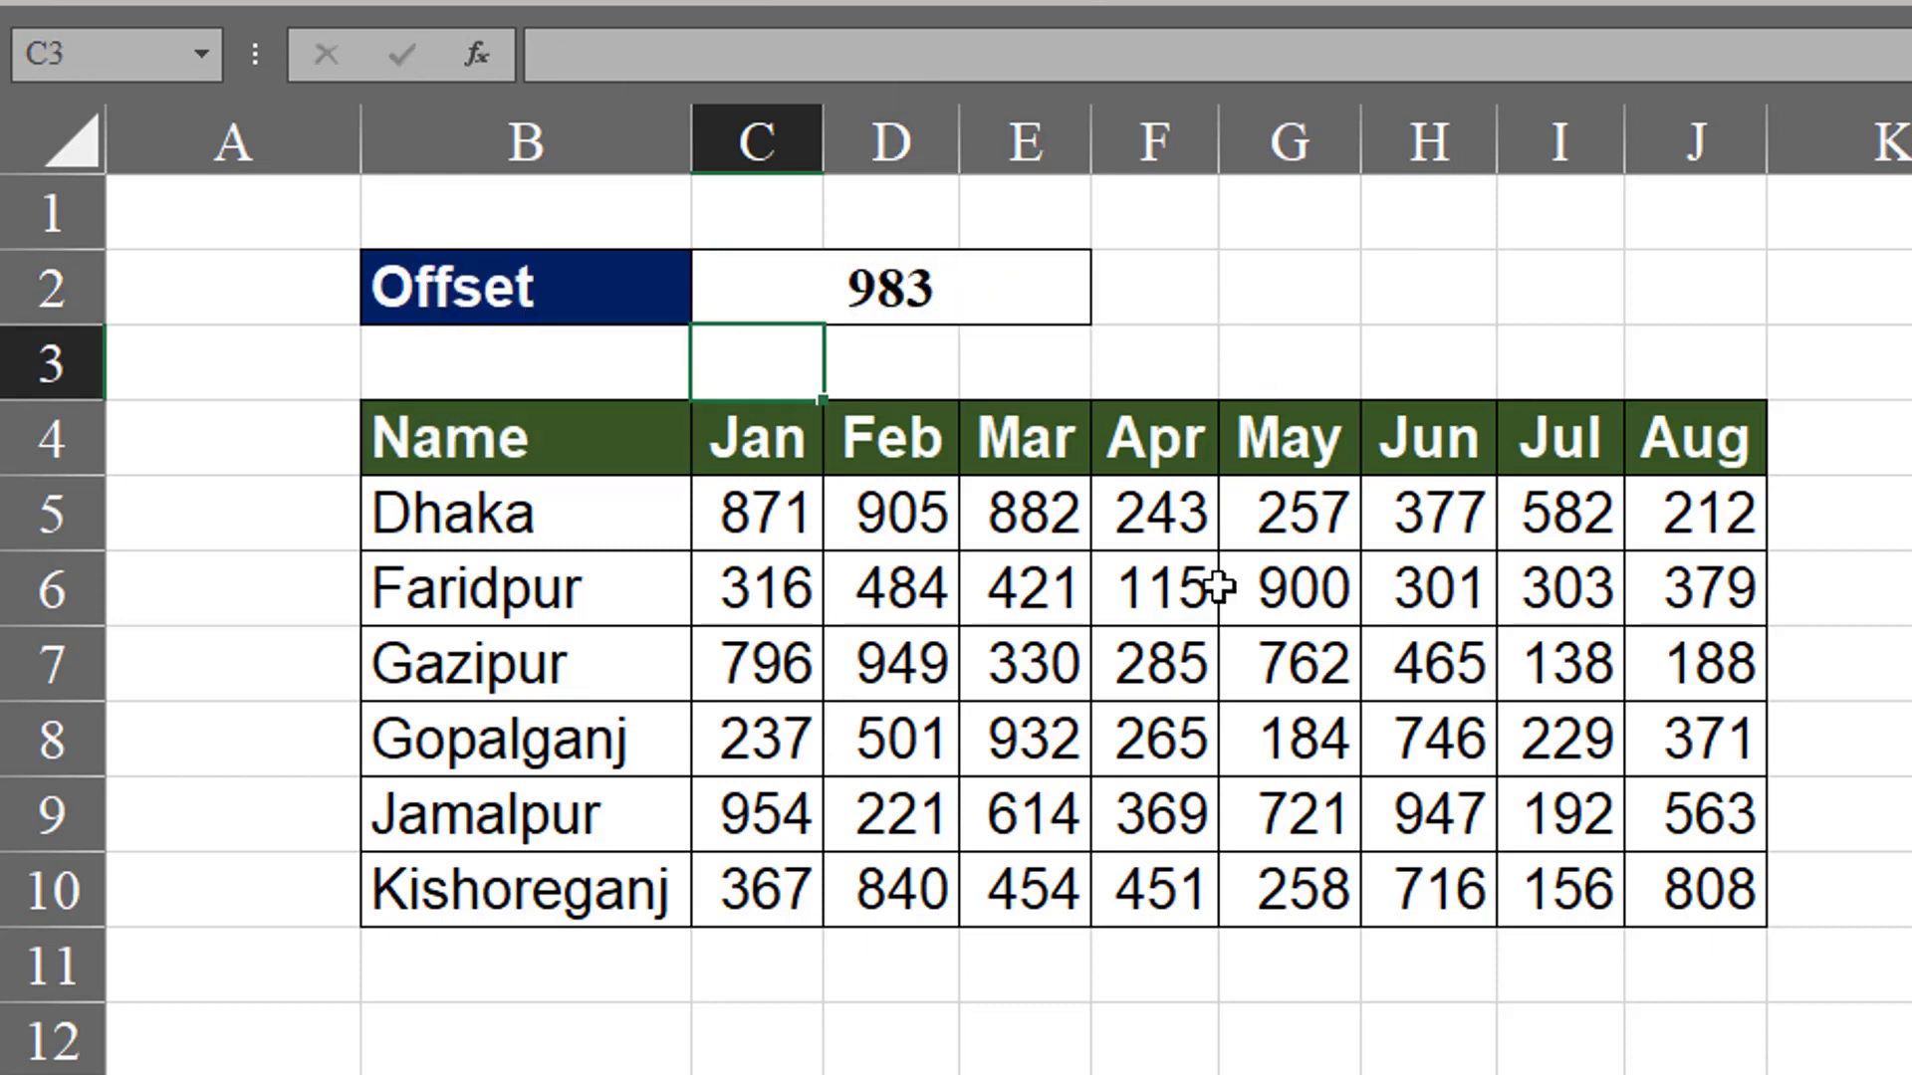
left_click(635, 609)
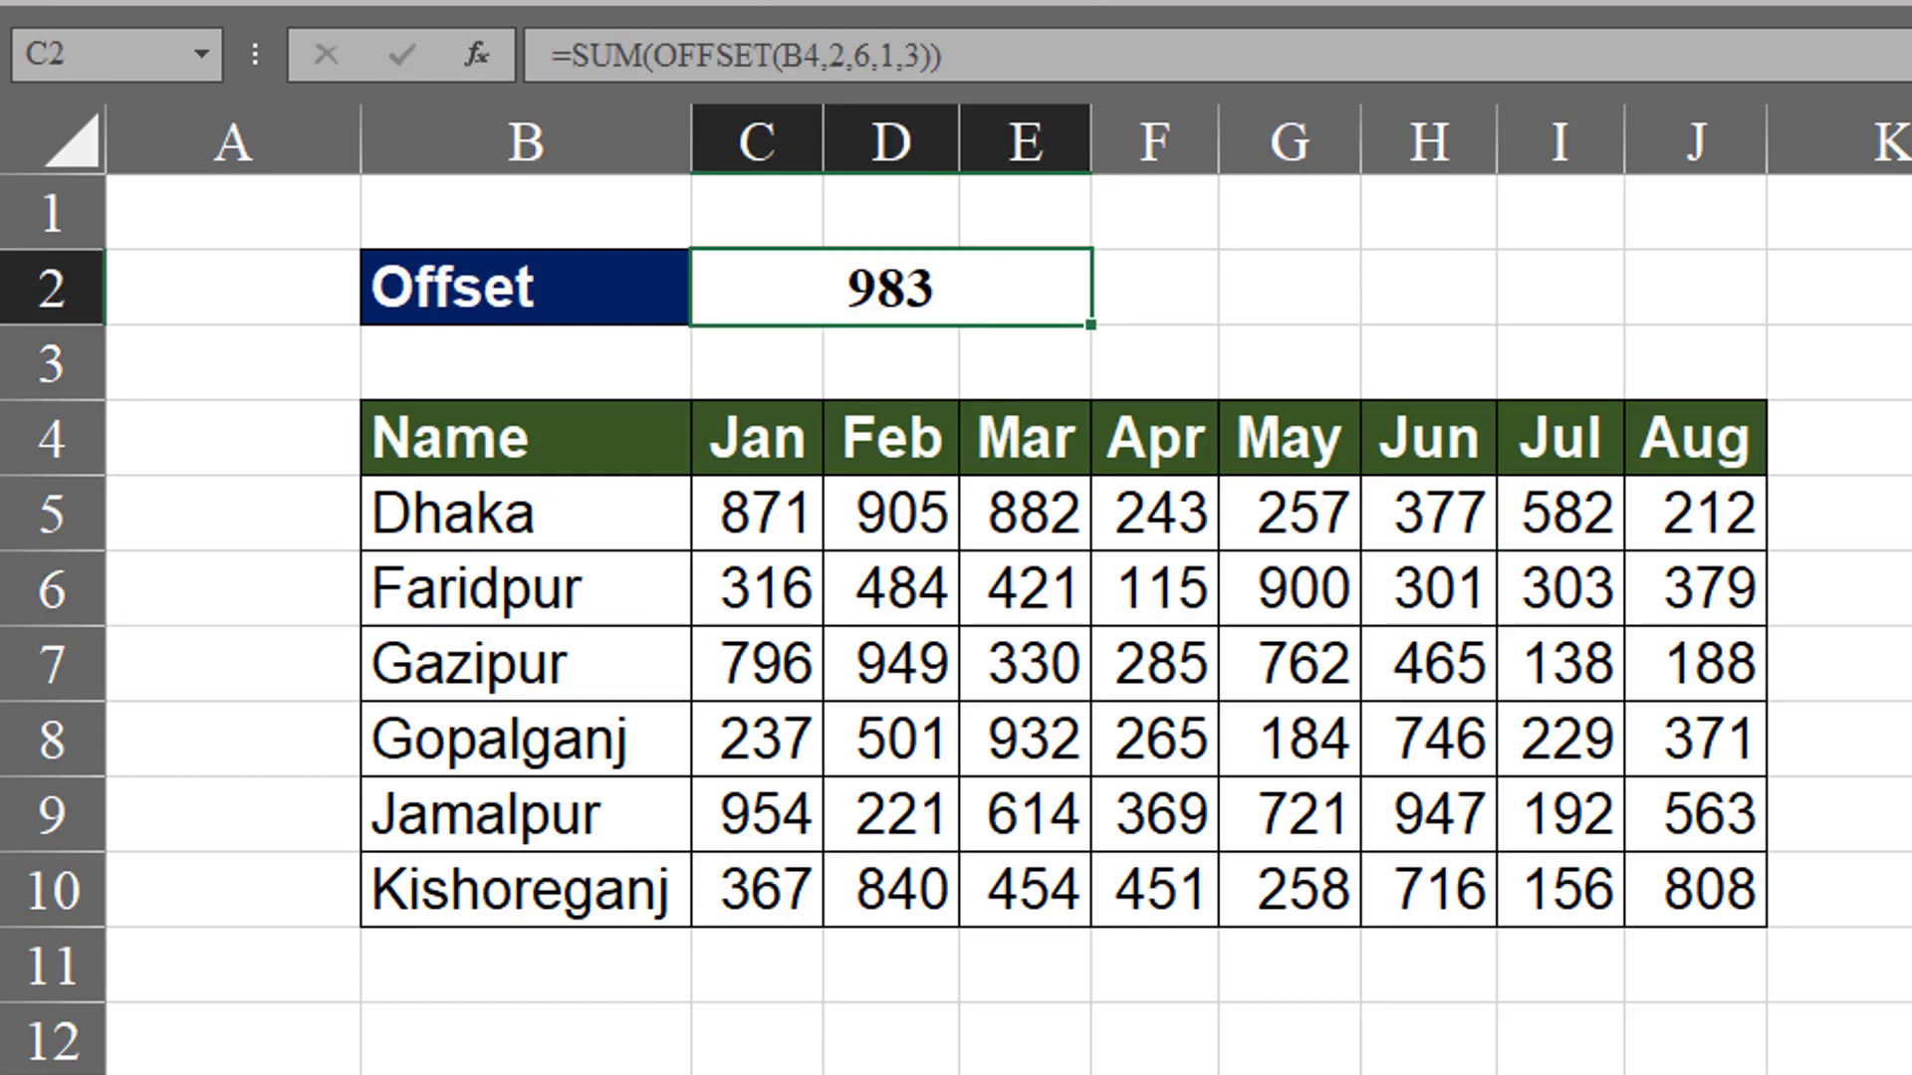